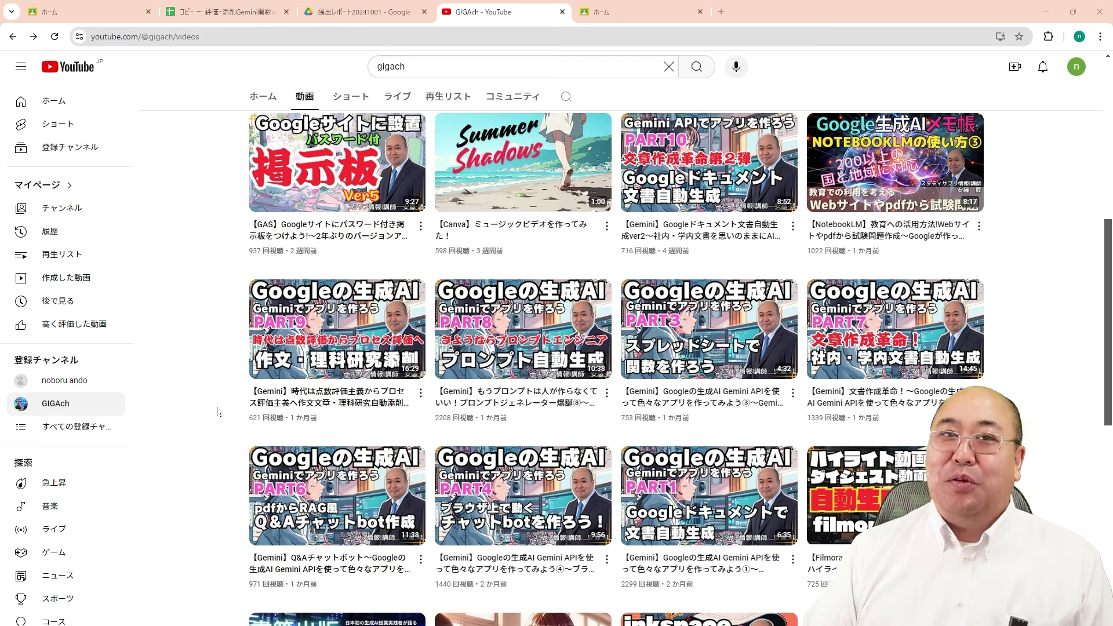
Step: Copy the URL of the 提出レポート20241001 folder in Google Drive and paste it into cell A1 of the フォルダID sheet
left_click(374, 17)
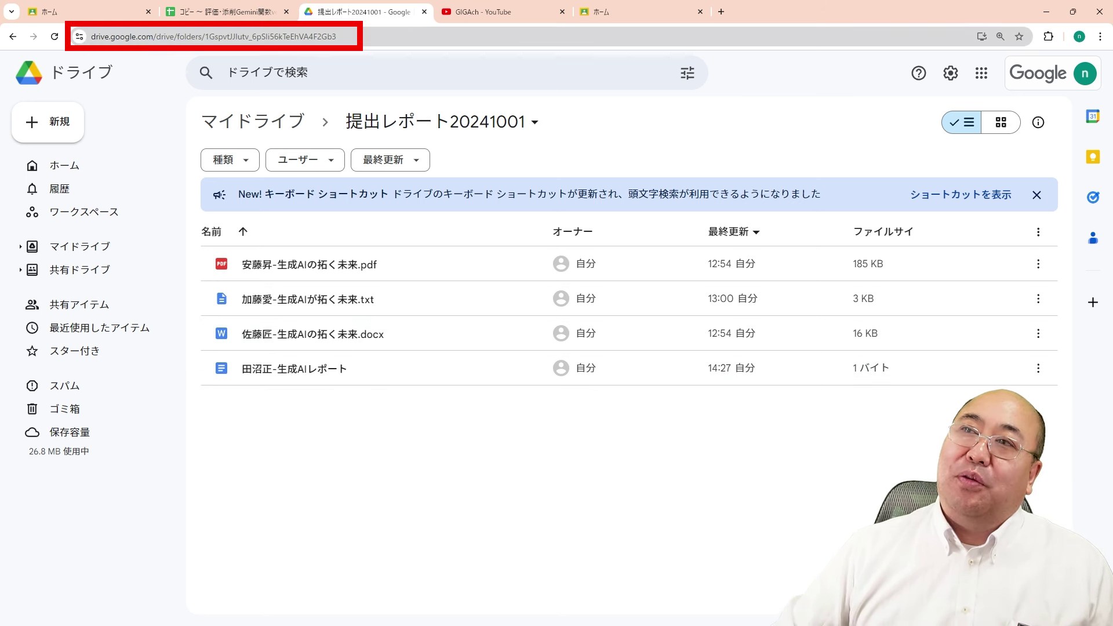
key("ctrl+l")
key("ctrl+c")
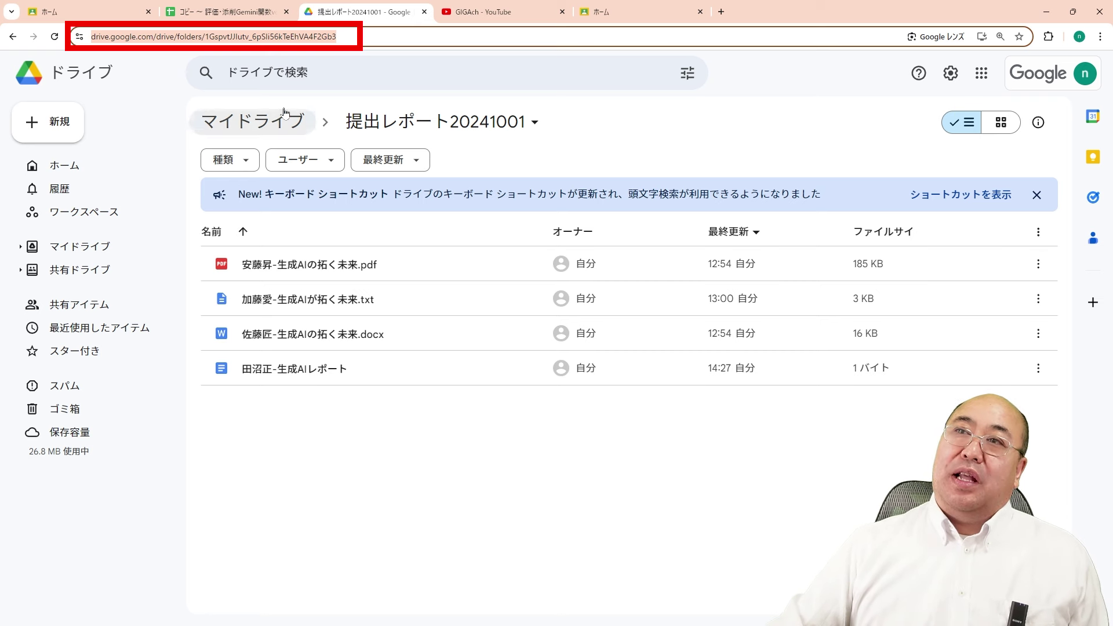
left_click(226, 11)
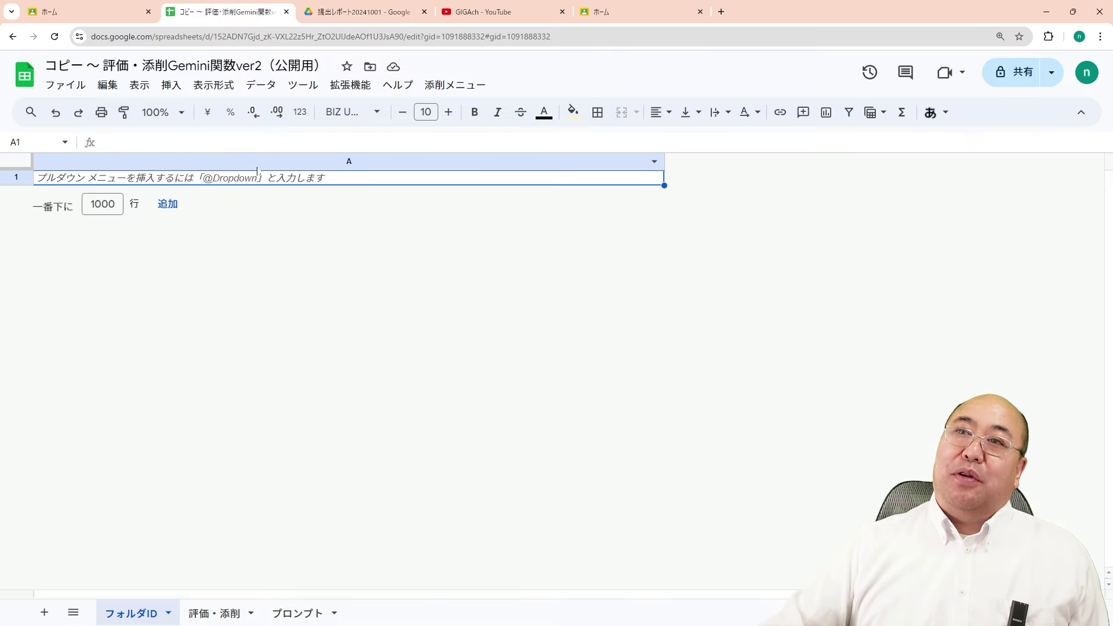
double_click(219, 183)
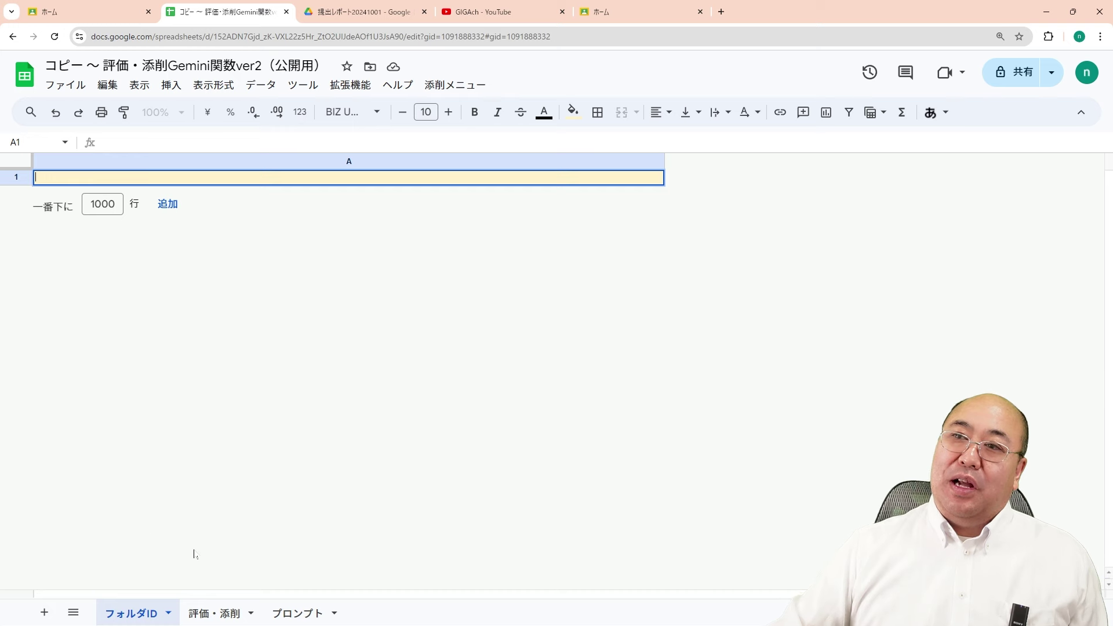
key("ctrl+v")
key("Return")
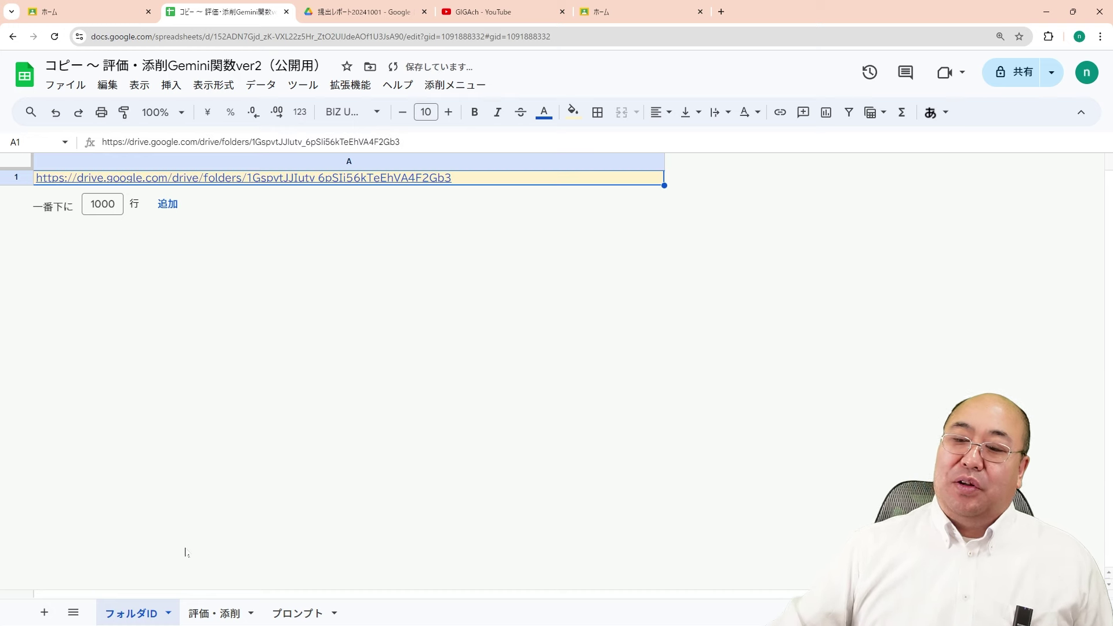
Step: Load the submitted report files into the 評価・添削 sheet by running データの読込み, and dismiss the completion message
left_click(221, 614)
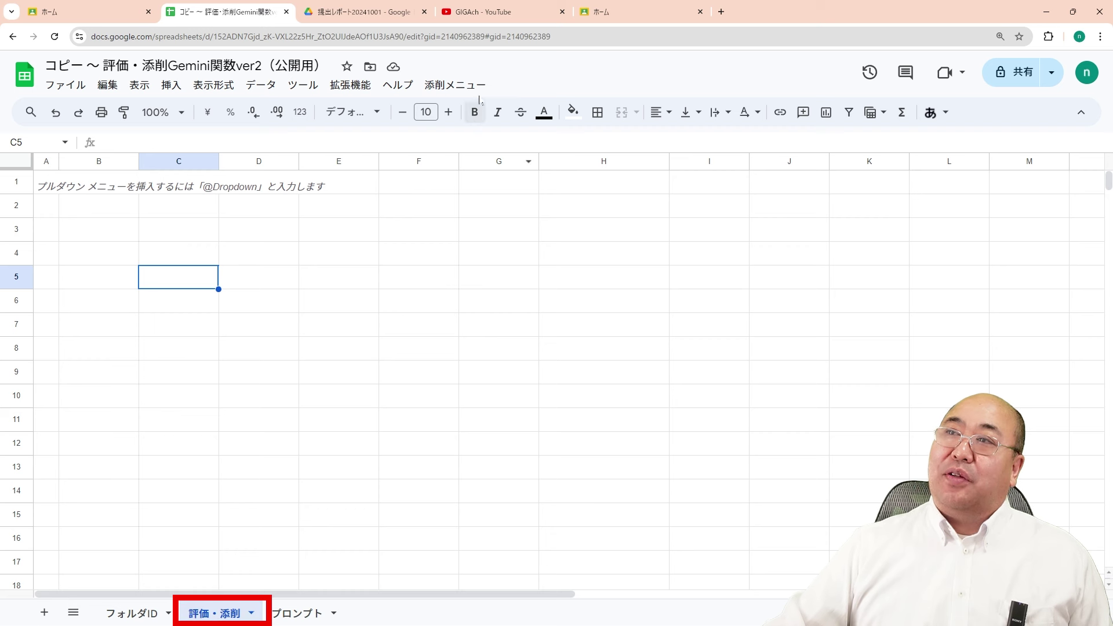
left_click(467, 86)
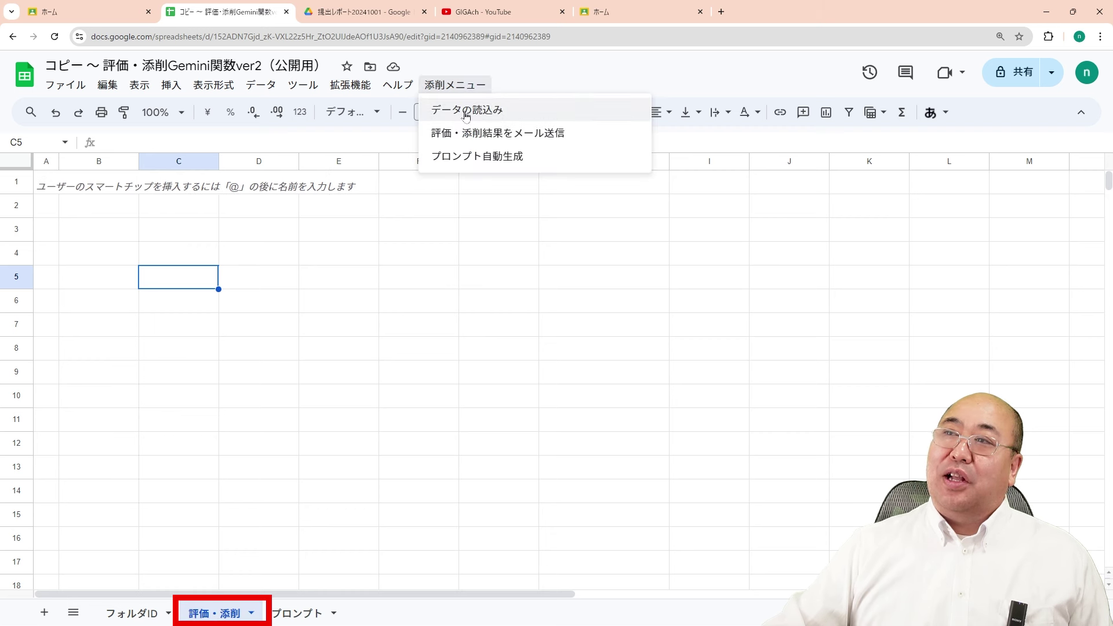
left_click(467, 111)
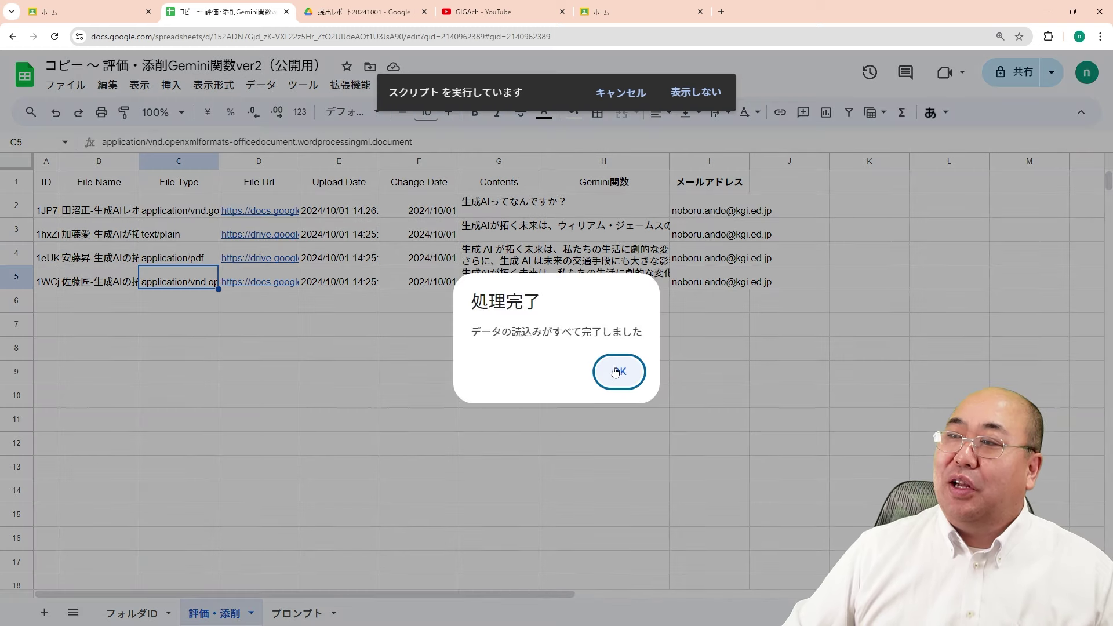
left_click(620, 371)
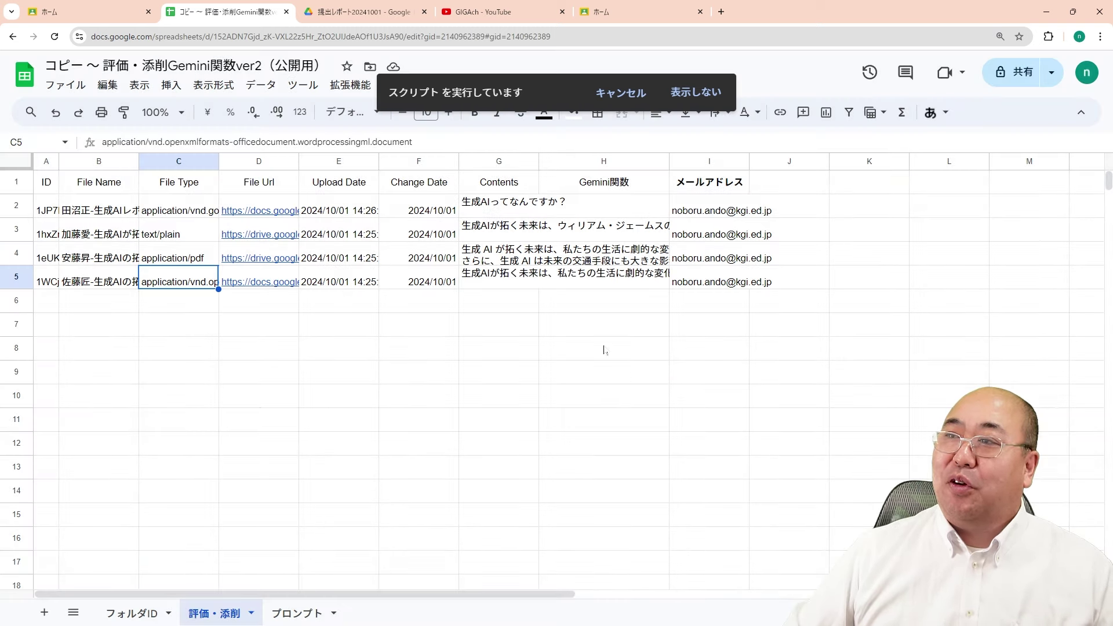
left_click(477, 518)
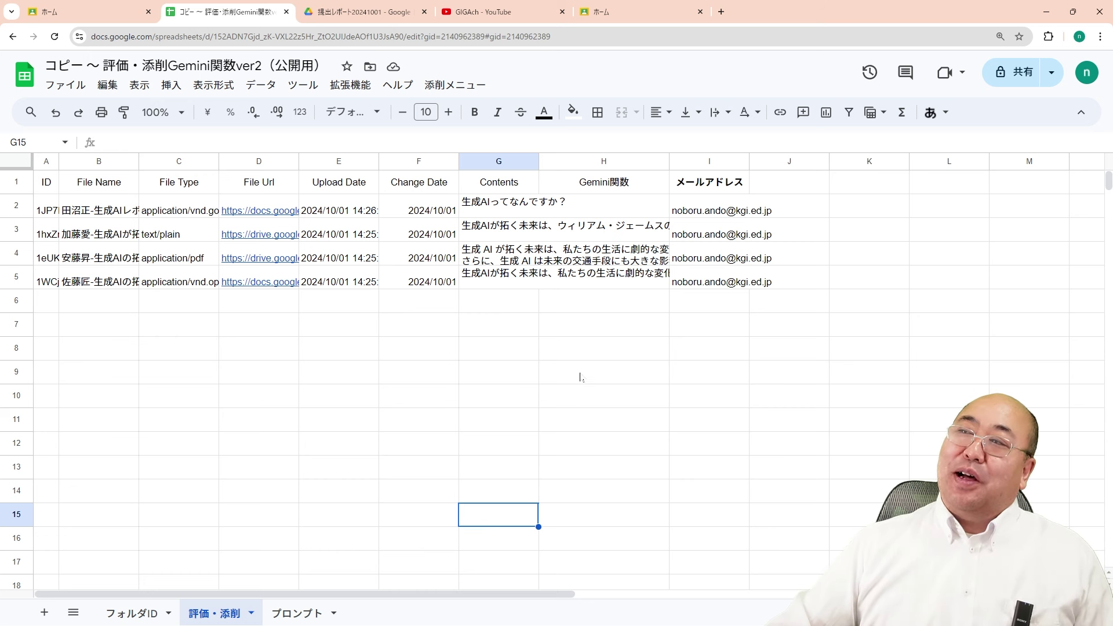
Step: Check the プロンプト sheet, then enter =gemini(G2) in H2 of the 評価・添削 sheet and fill the formula down to H5
left_click(599, 215)
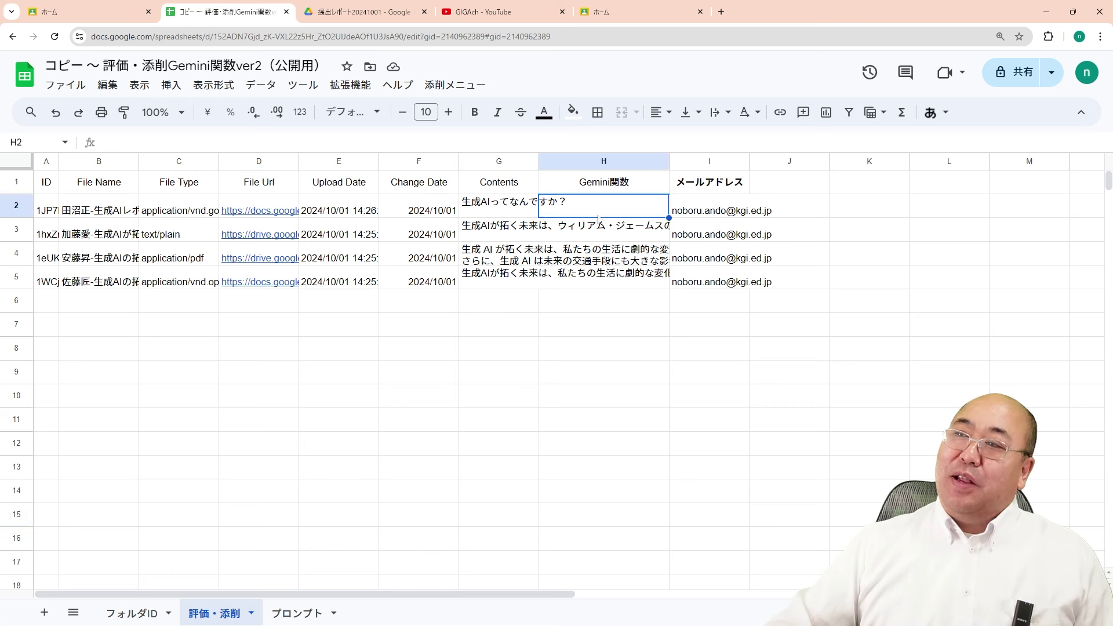
left_click(299, 614)
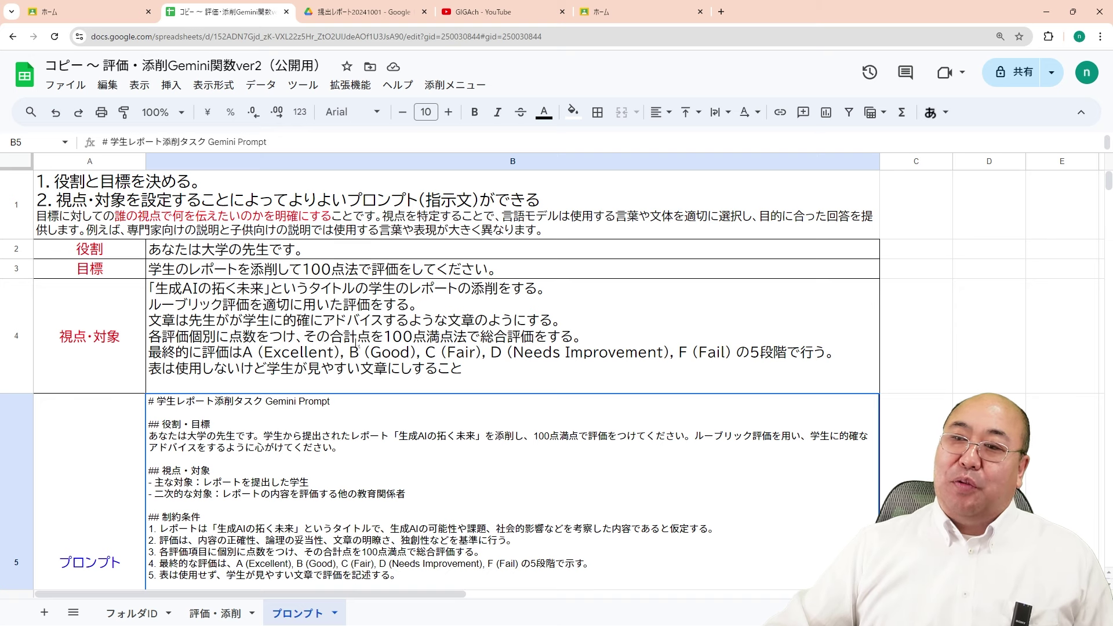
left_click(214, 613)
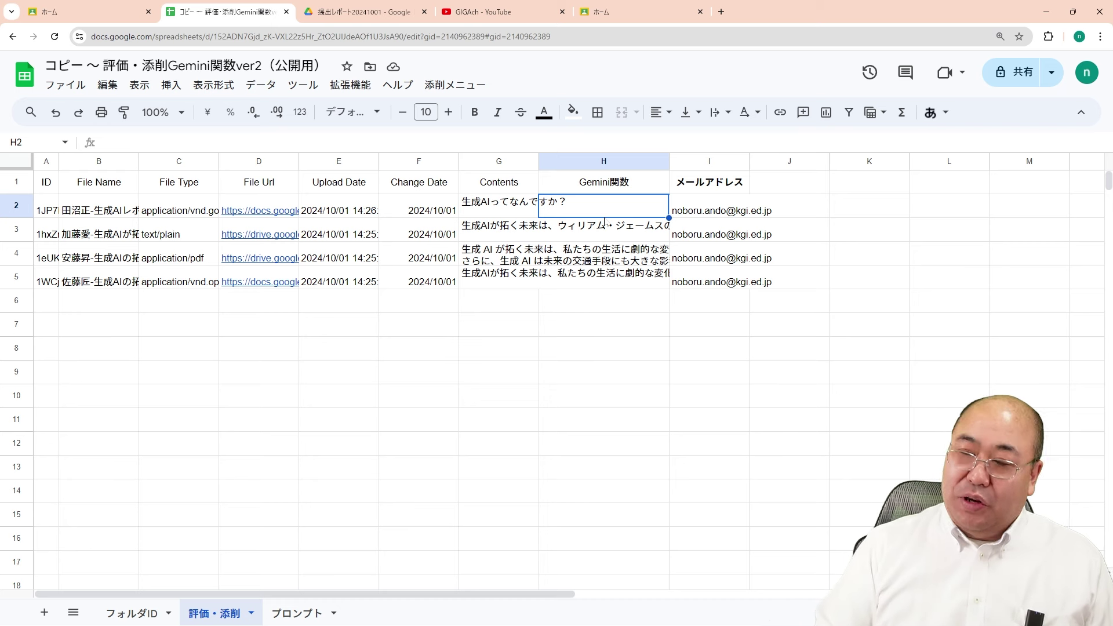
type("=")
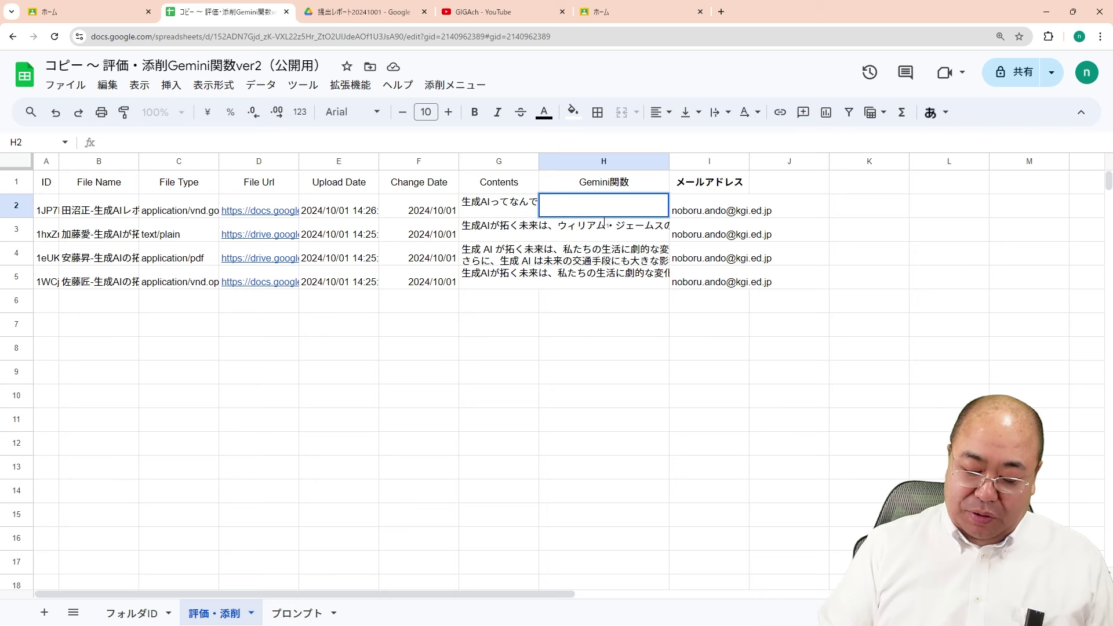
type("=gemin")
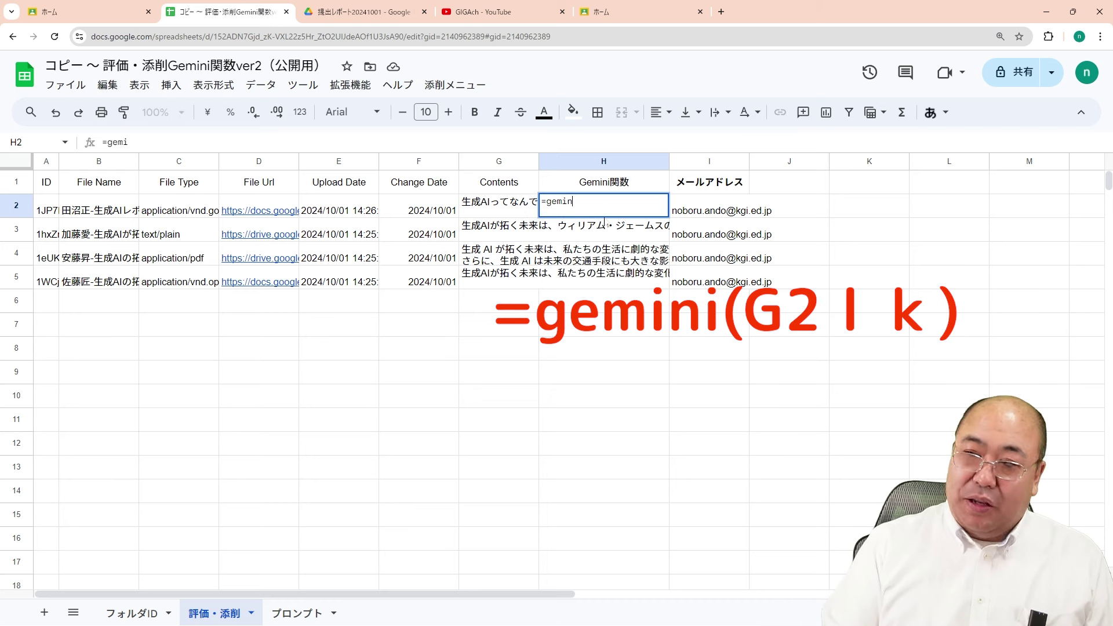
type("i(G2")
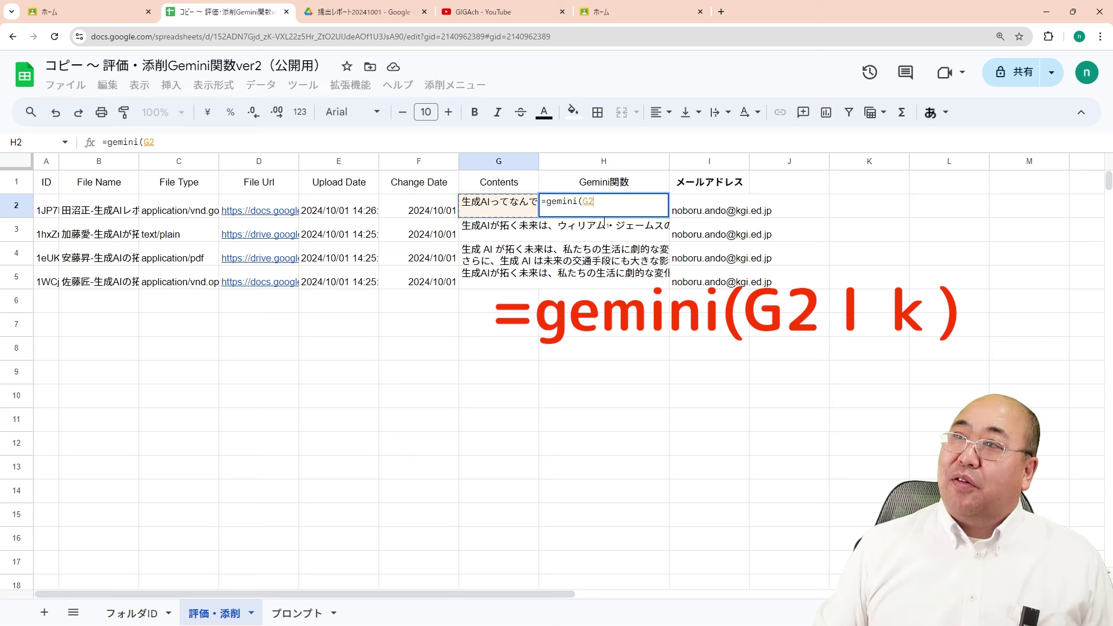
type(")")
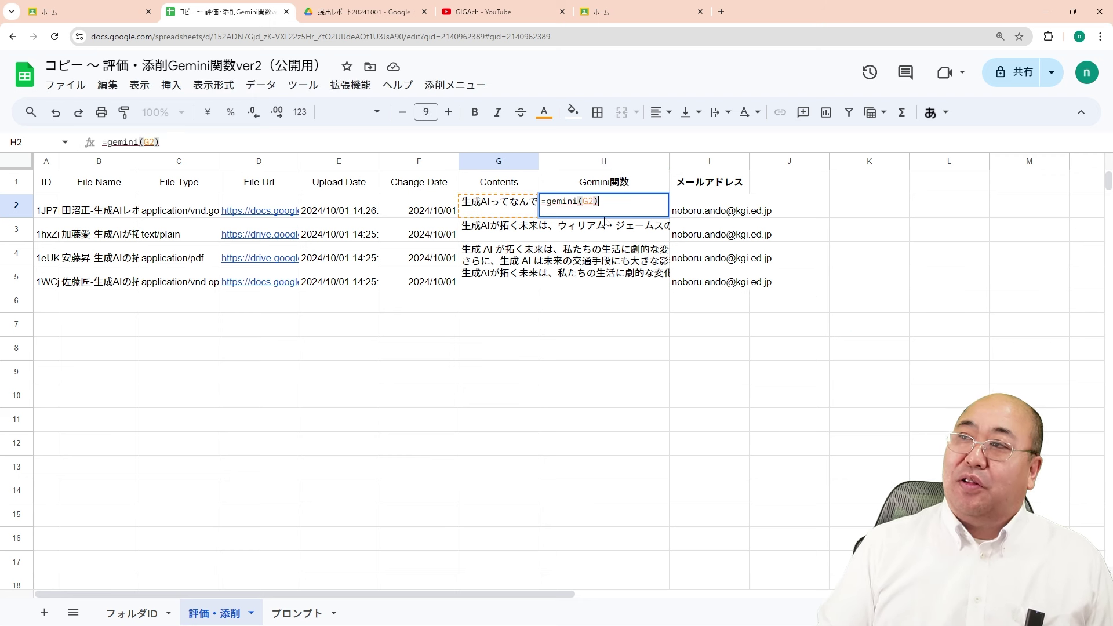
key("Return")
left_click(605, 213)
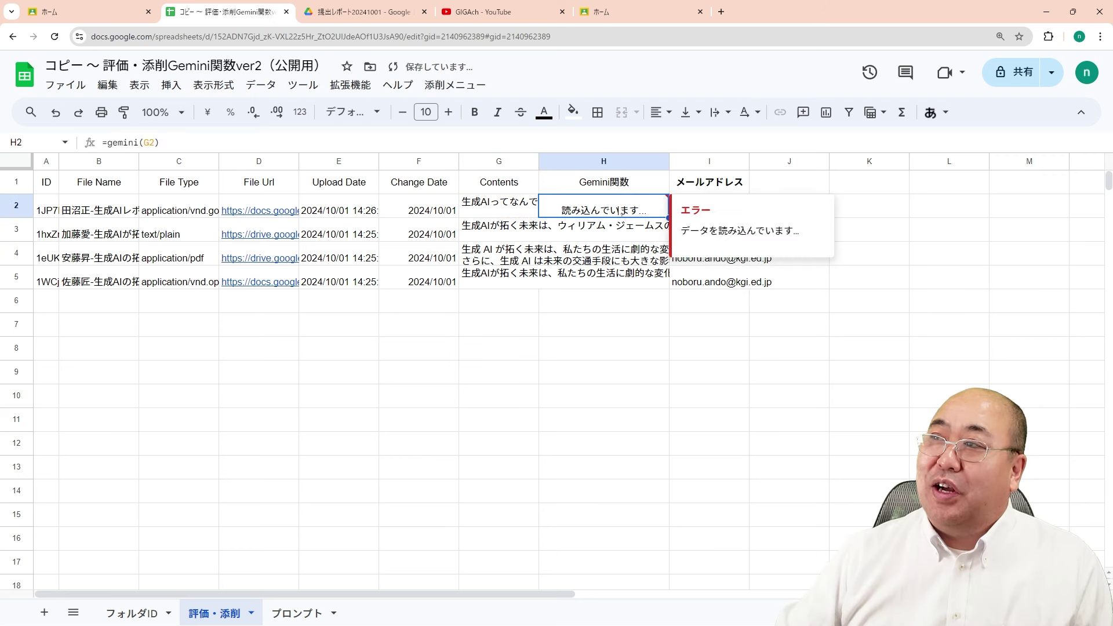
left_click_drag(668, 218, 660, 284)
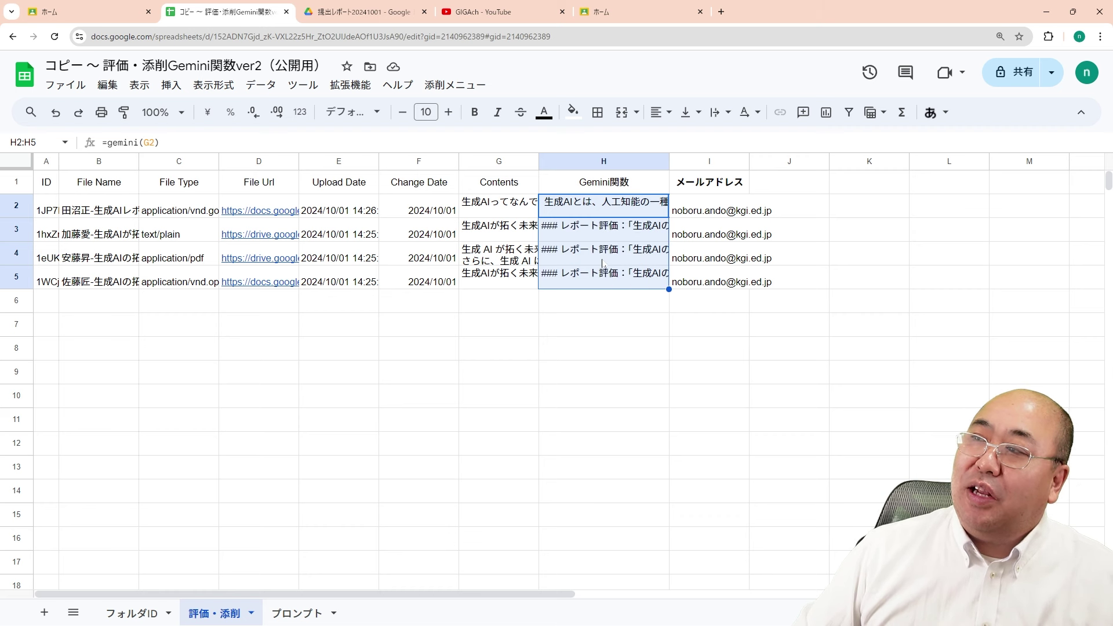
Step: Clear the Gemini formula in H4 and regenerate it by copying the formula from H3
left_click(602, 261)
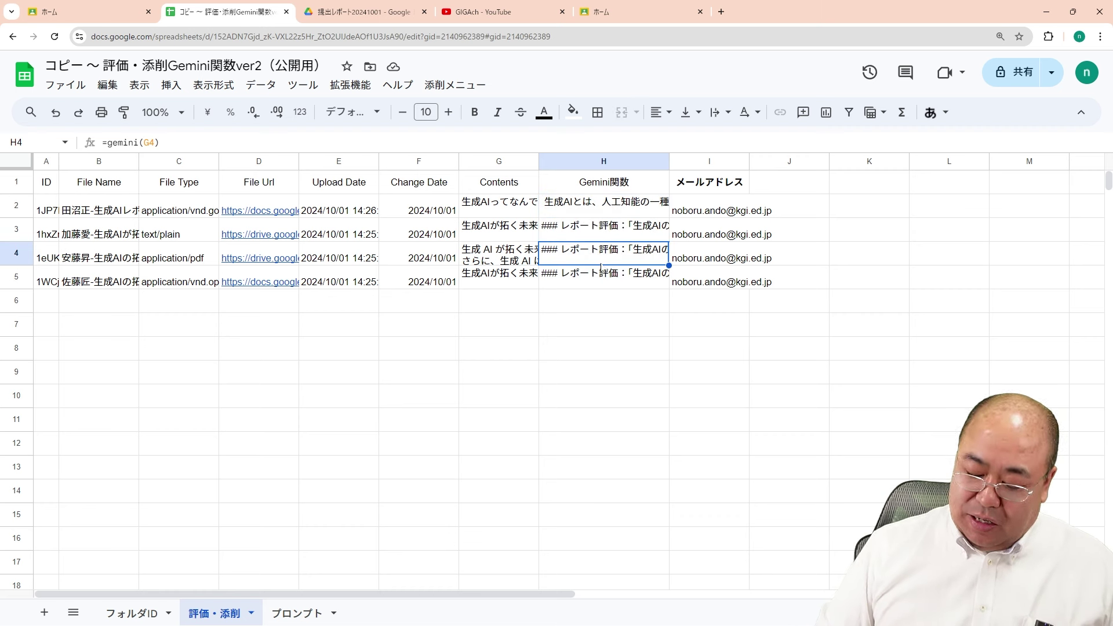
key("Delete")
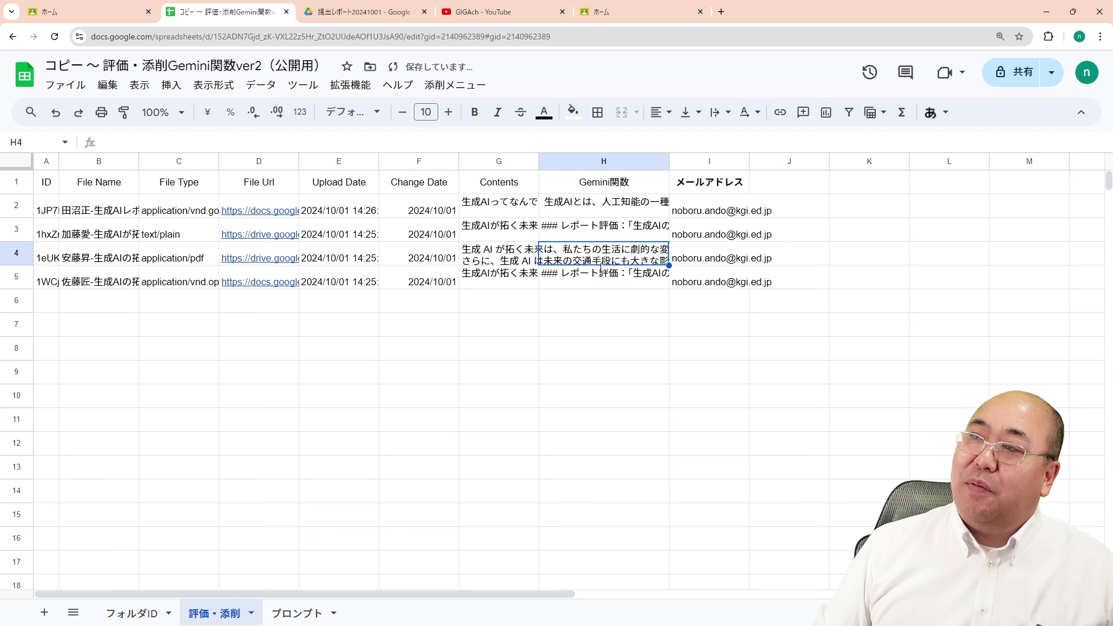
key("Up")
key("ctrl+c")
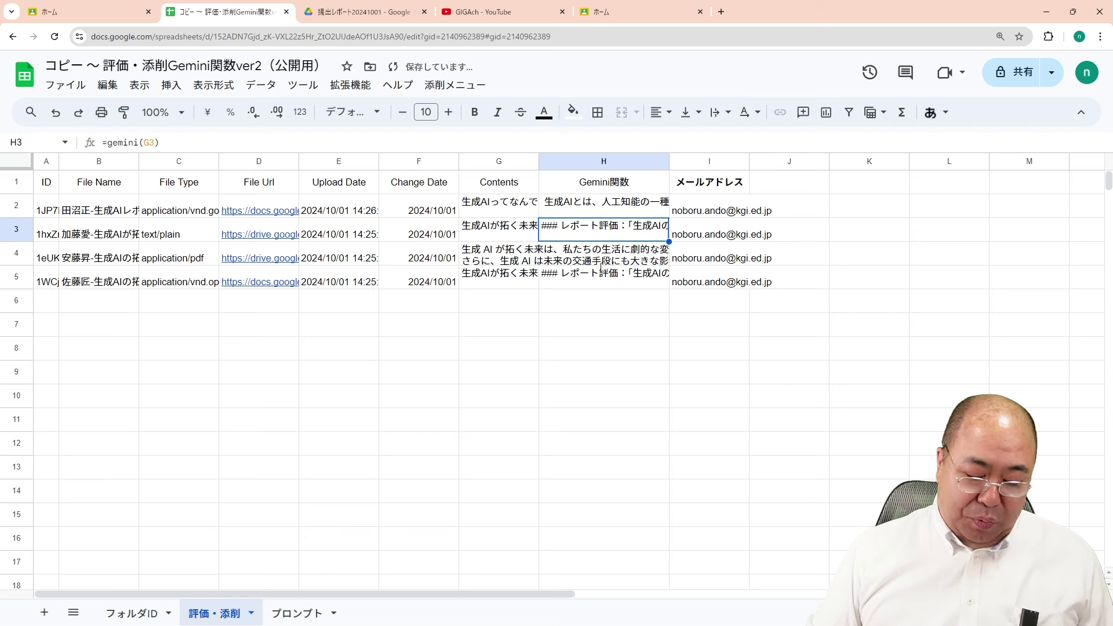
key("Down")
key("ctrl+v")
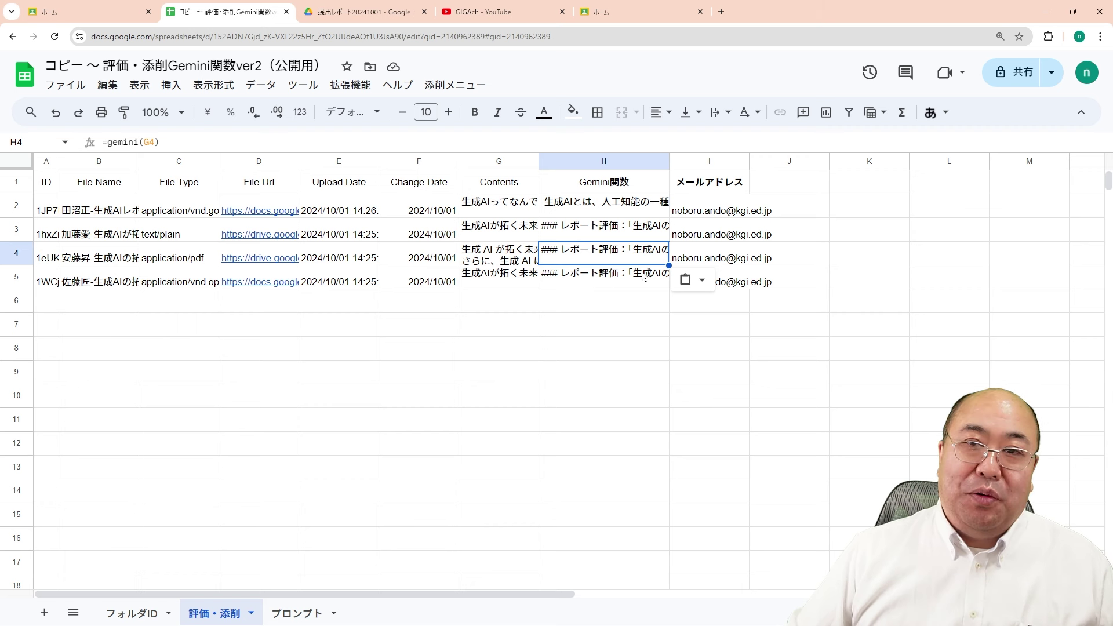
Step: Copy the evaluation in H4 and paste it as Markdown into a new blank Google Docs document
left_click(599, 253)
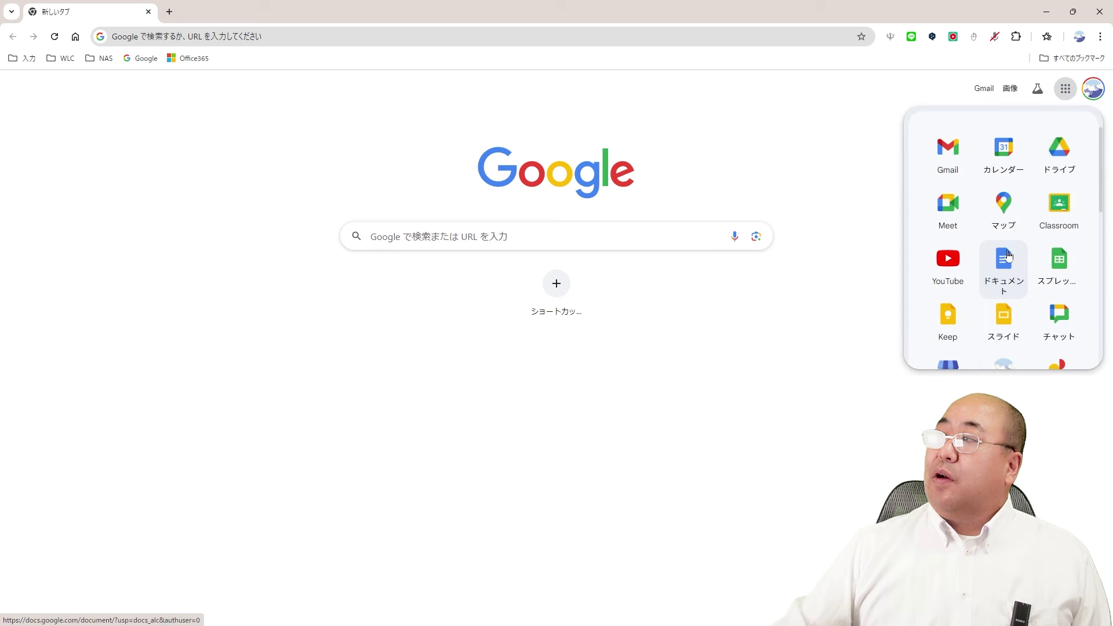
left_click(977, 249)
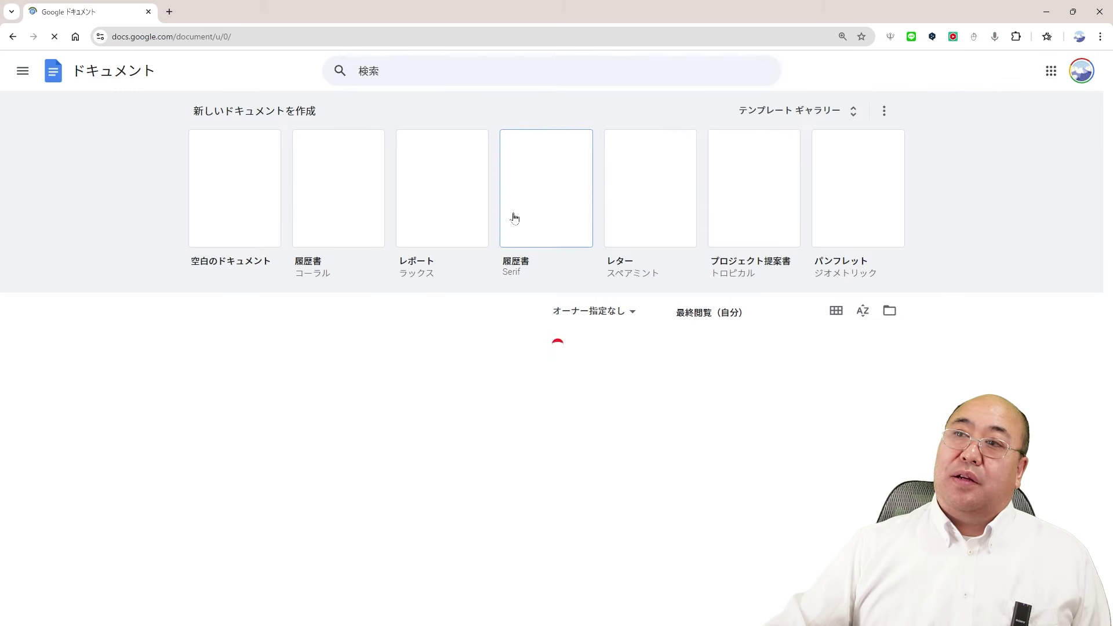
left_click(235, 210)
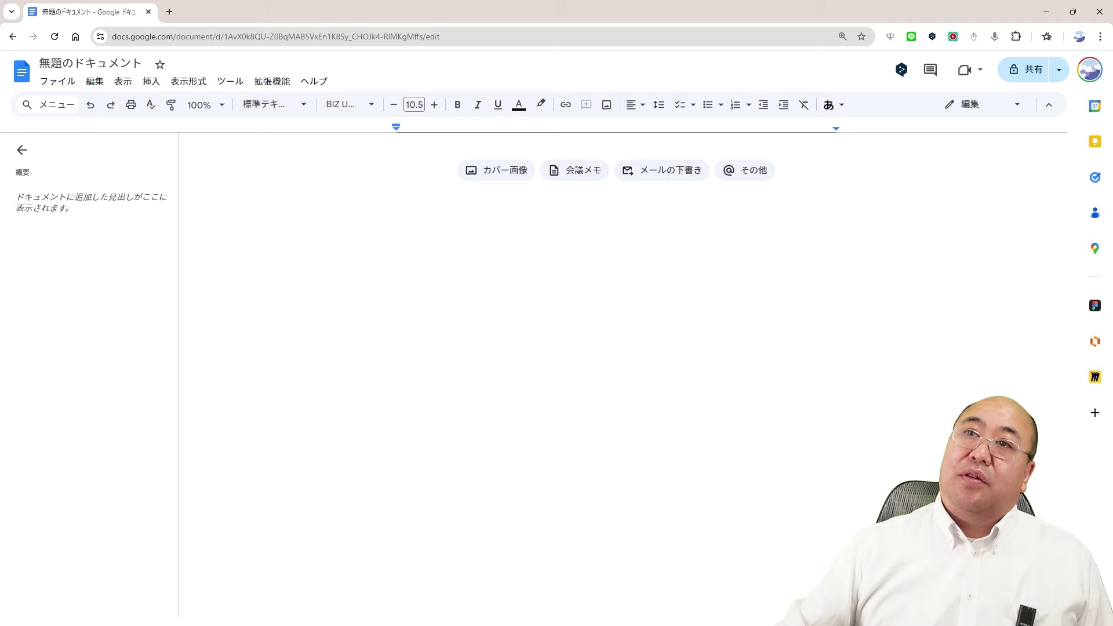
left_click(94, 81)
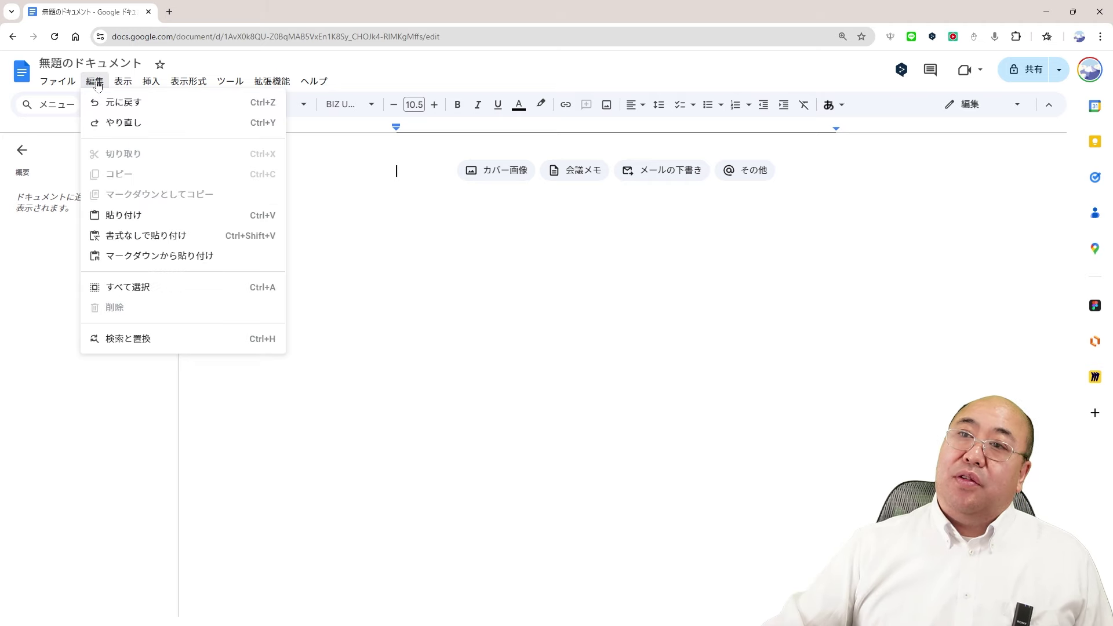
left_click(141, 262)
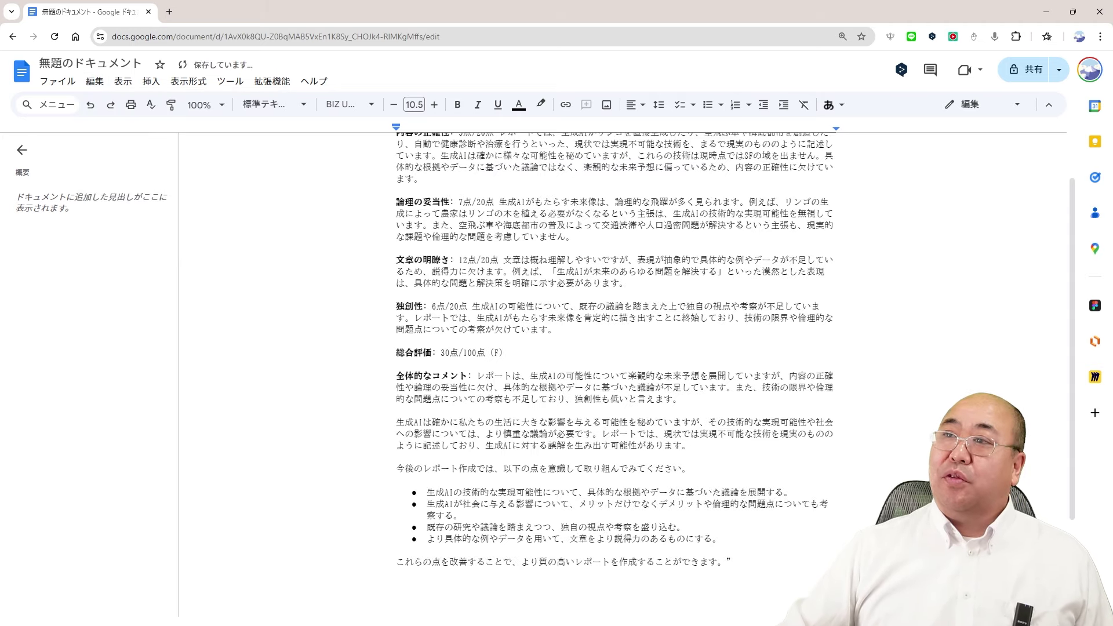
Step: Enlarge the page to 150%, read through the pasted report evaluation, and minimize the document window
key("ctrl+plus")
key("ctrl+plus")
key("ctrl+plus")
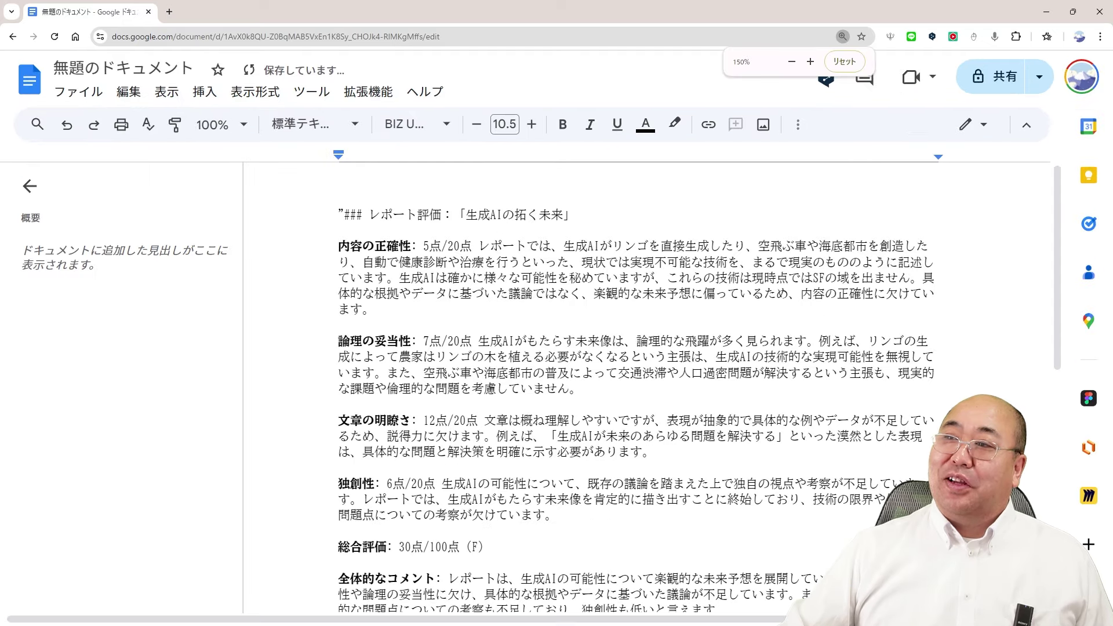
scroll(638, 382, "down", 5)
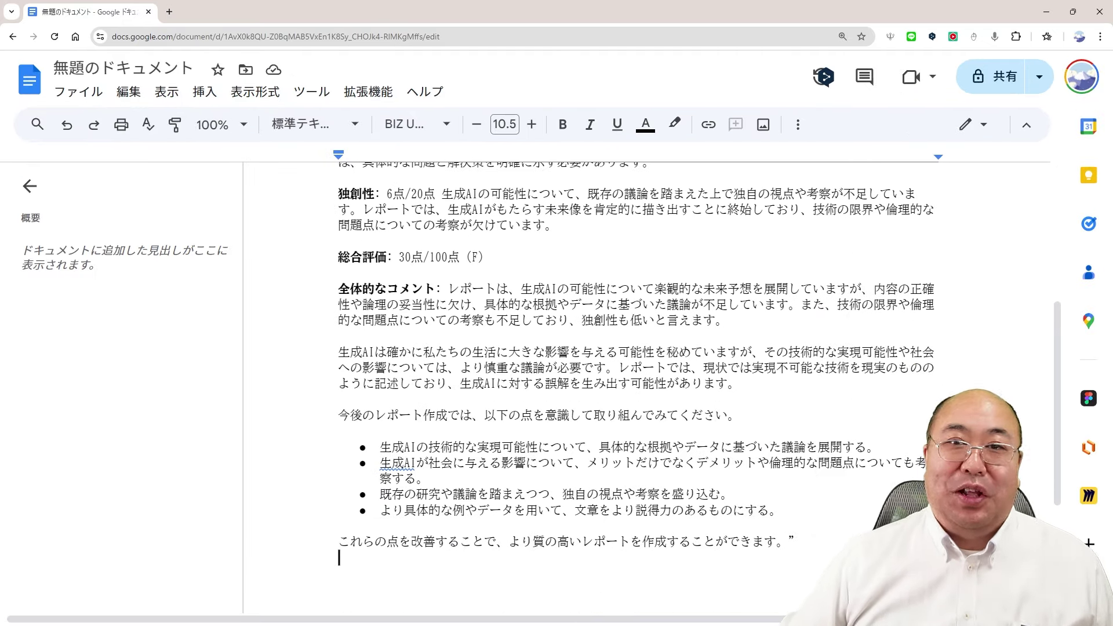
scroll(638, 382, "up", 2)
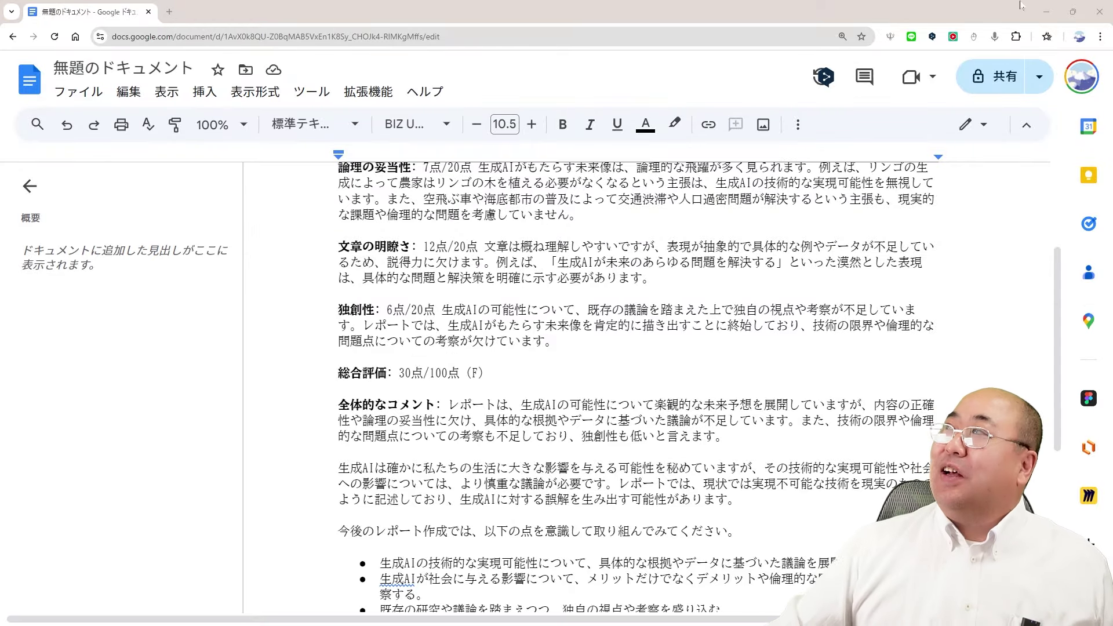
left_click(1042, 12)
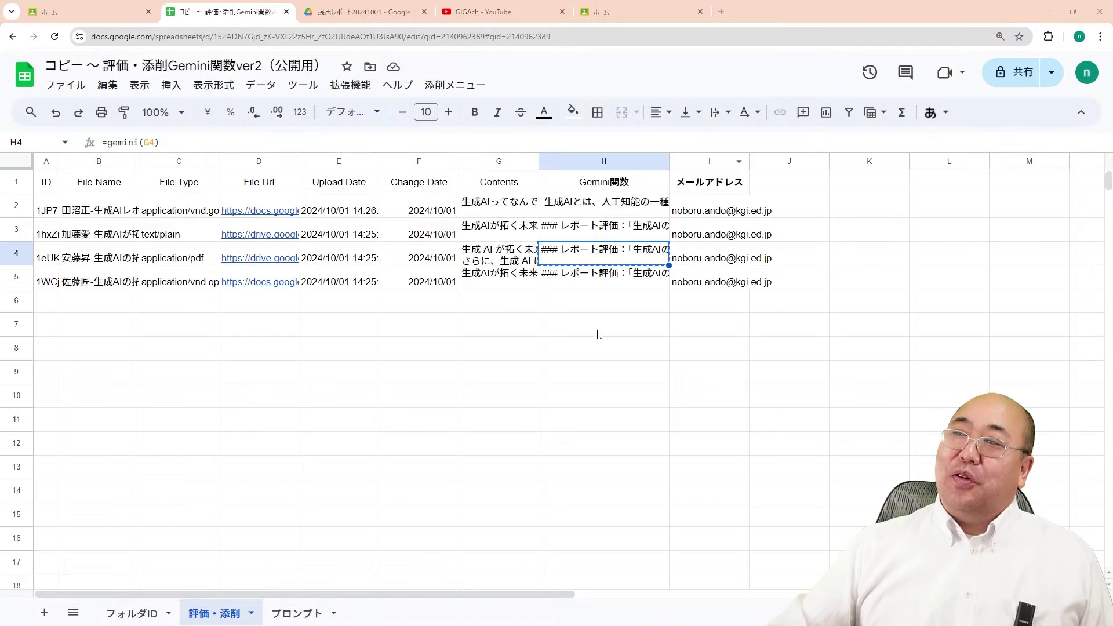
Step: Review the メールアドレス column beside the evaluations and glance at the submitted reports folder in Google Drive
left_click(626, 286)
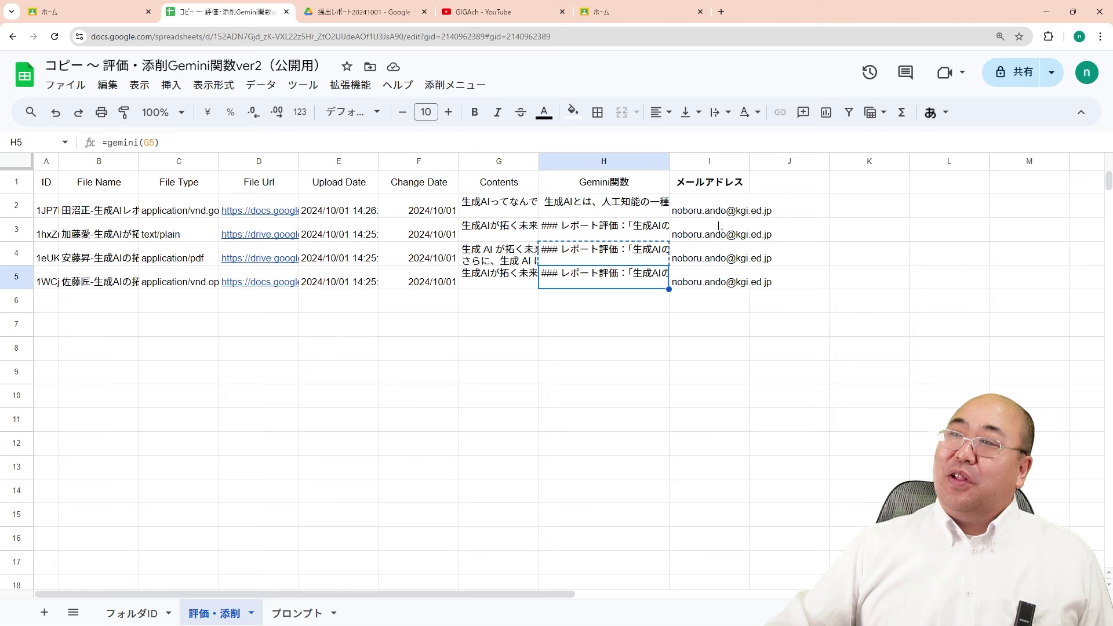
key("Right")
key("Up")
key("Up")
key("Up")
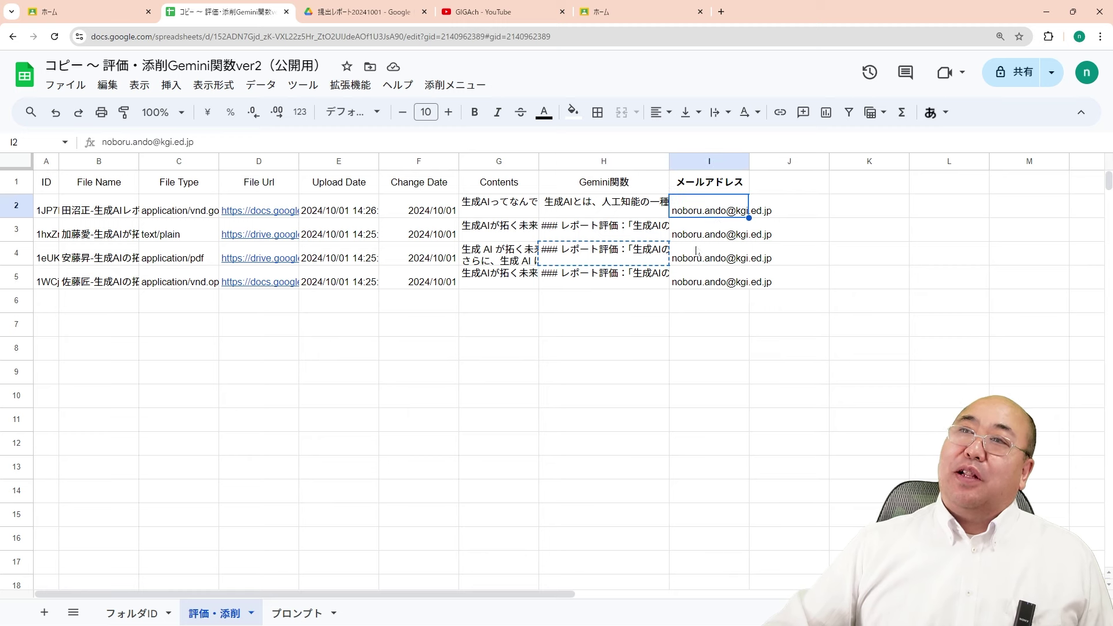
left_click(365, 11)
left_click(228, 18)
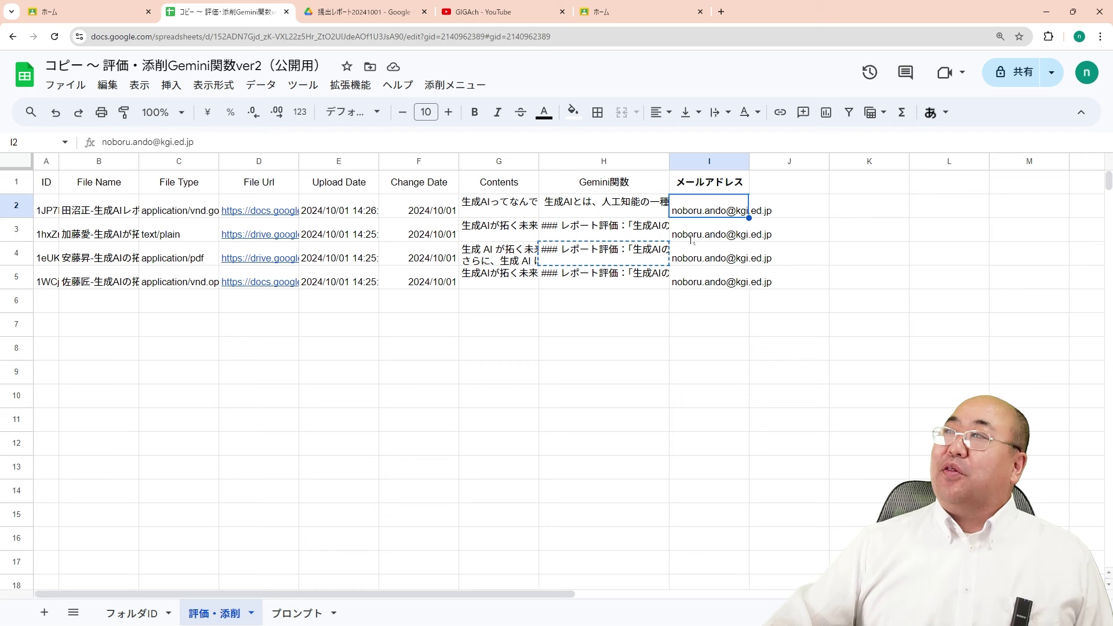
Step: Email the evaluation and correction results to the students by running 評価・添削結果をメール送信
left_click(448, 86)
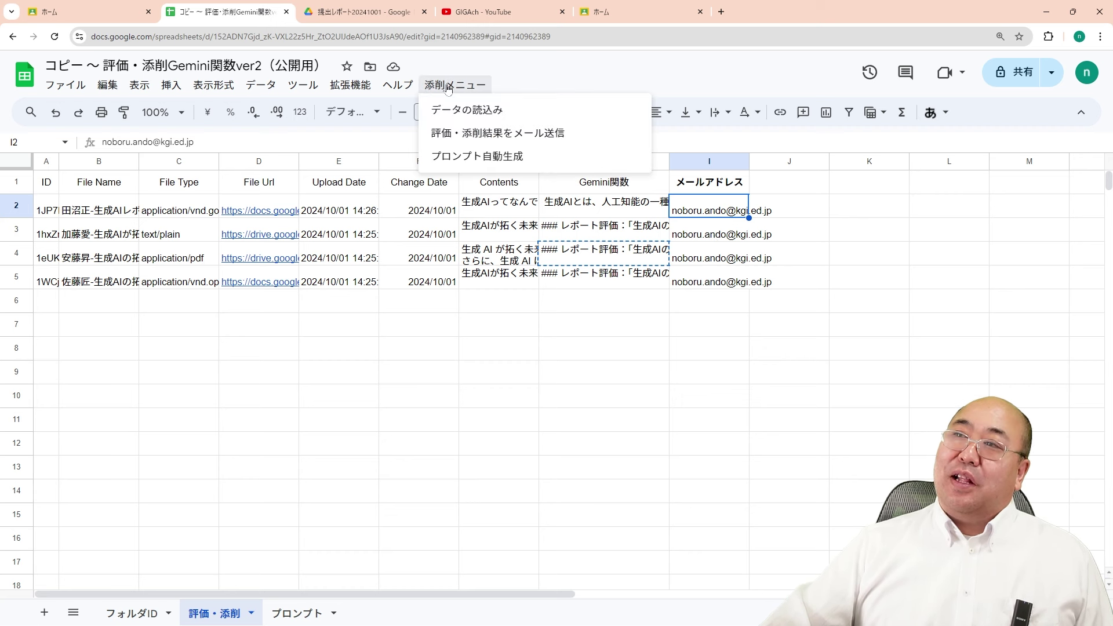
left_click(475, 141)
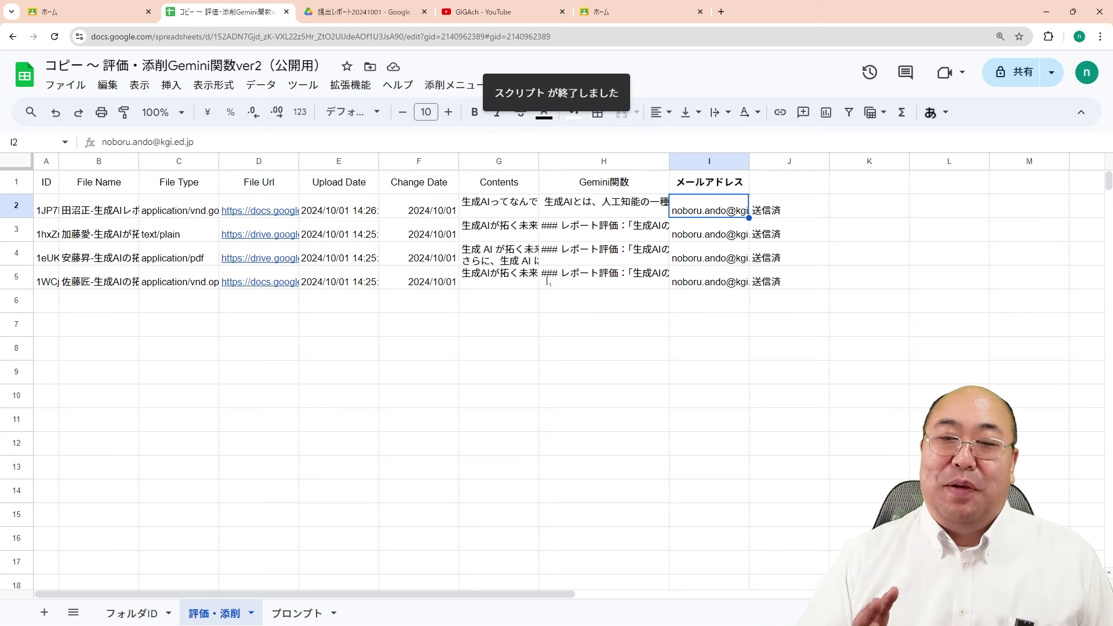
left_click(721, 237)
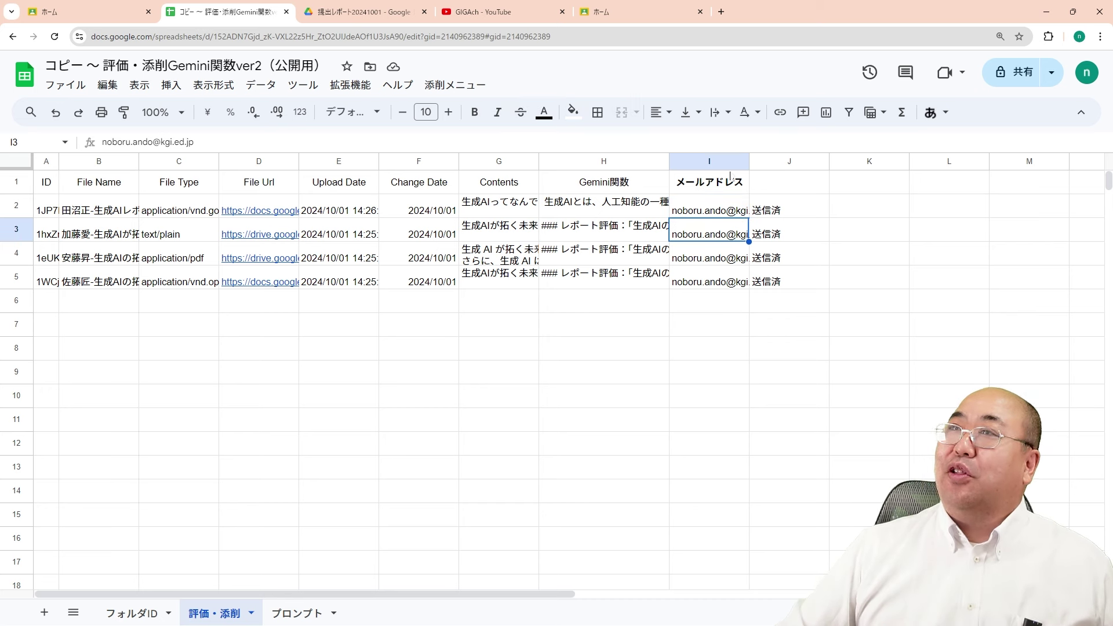
Step: Switch to Gmail and read through the received report evaluation email, including its criterion scores, overall comment and attachment
left_click(722, 12)
left_click(1066, 69)
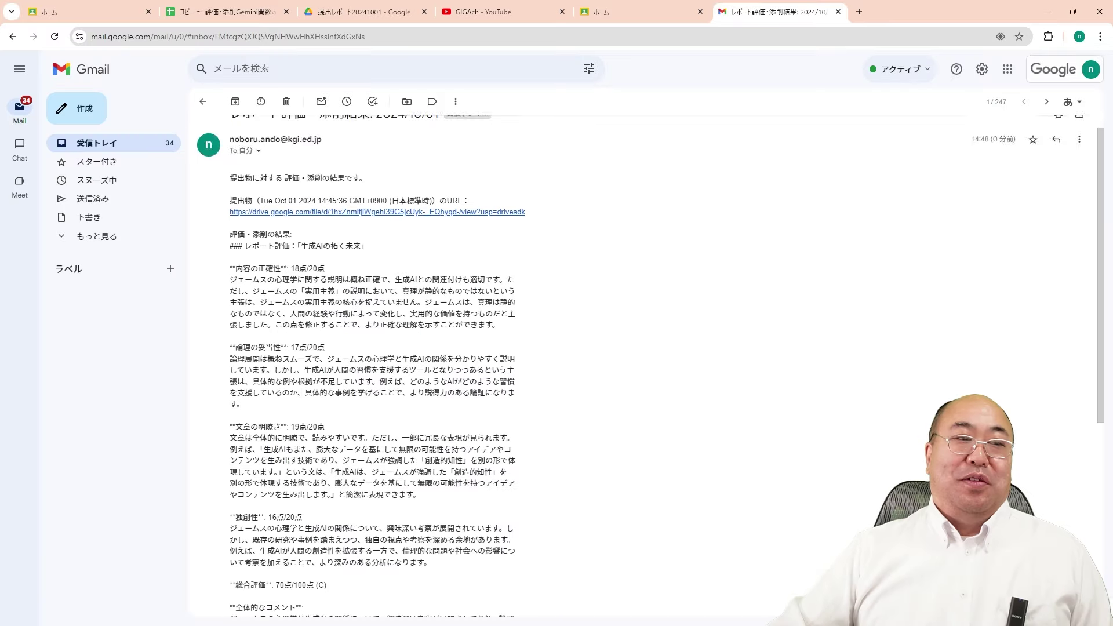
scroll(360, 342, "down", 2)
scroll(360, 343, "up", 3)
key("ctrl+plus")
key("ctrl+plus")
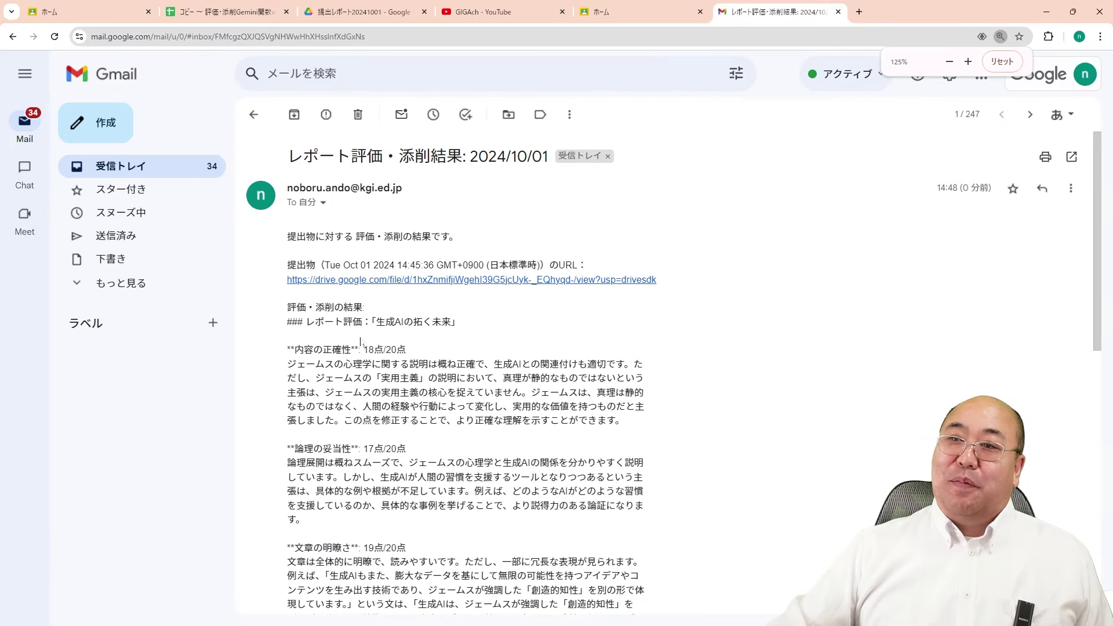
scroll(360, 342, "down", 7)
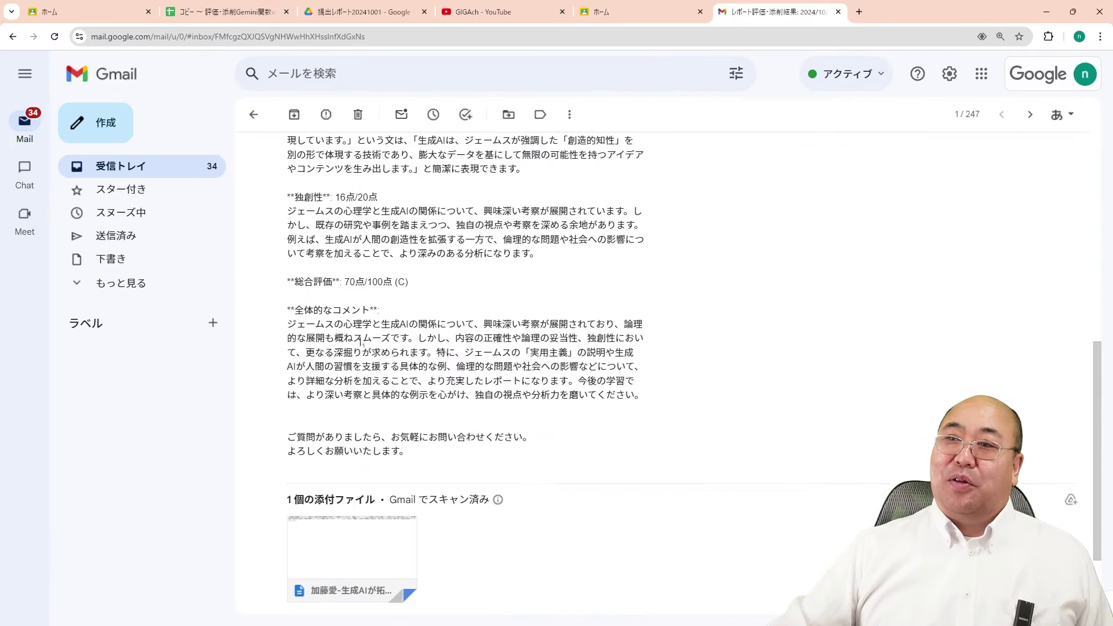
scroll(360, 342, "up", 5)
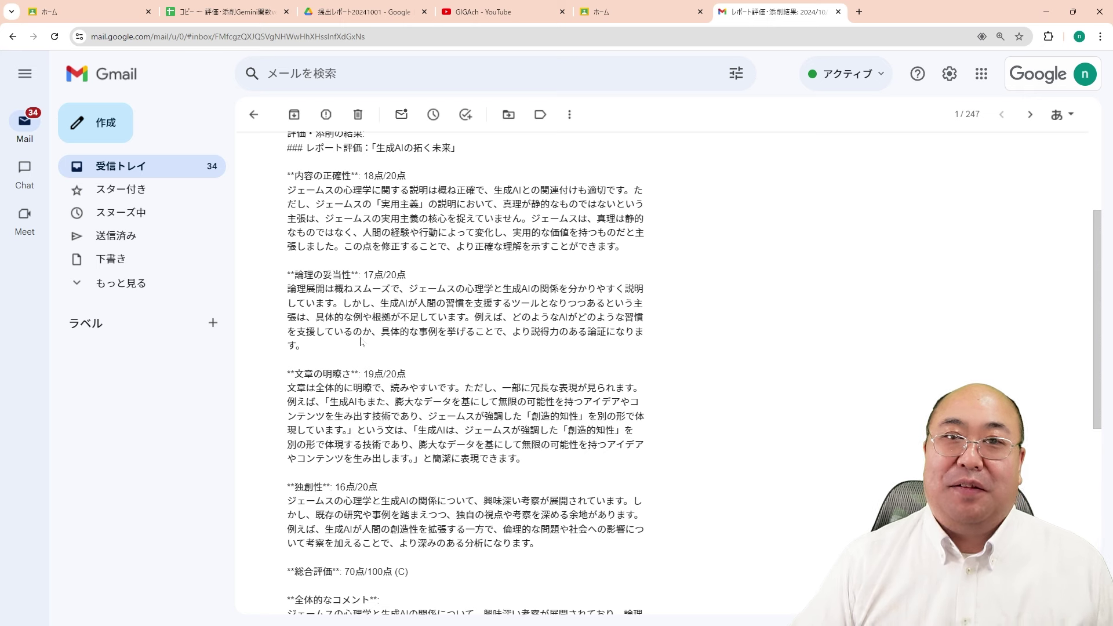
Step: Open the shared copy link for 評価・添削Gemini関数ver2（公開用） in a new browser tab and create a copy of the spreadsheet
left_click(859, 11)
key("ctrl+v")
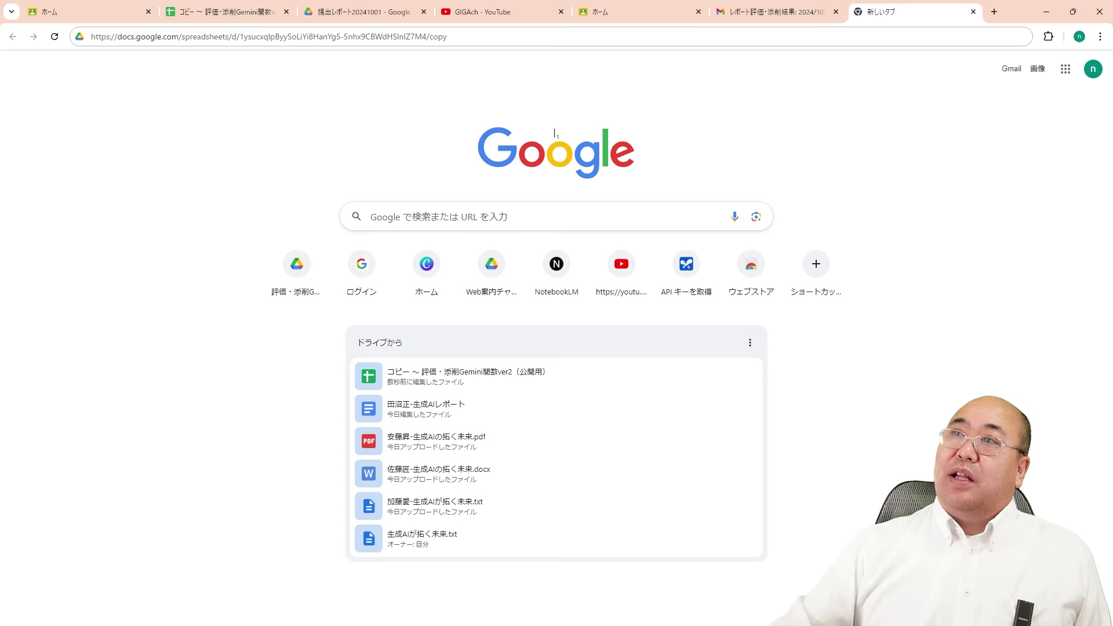
key("Return")
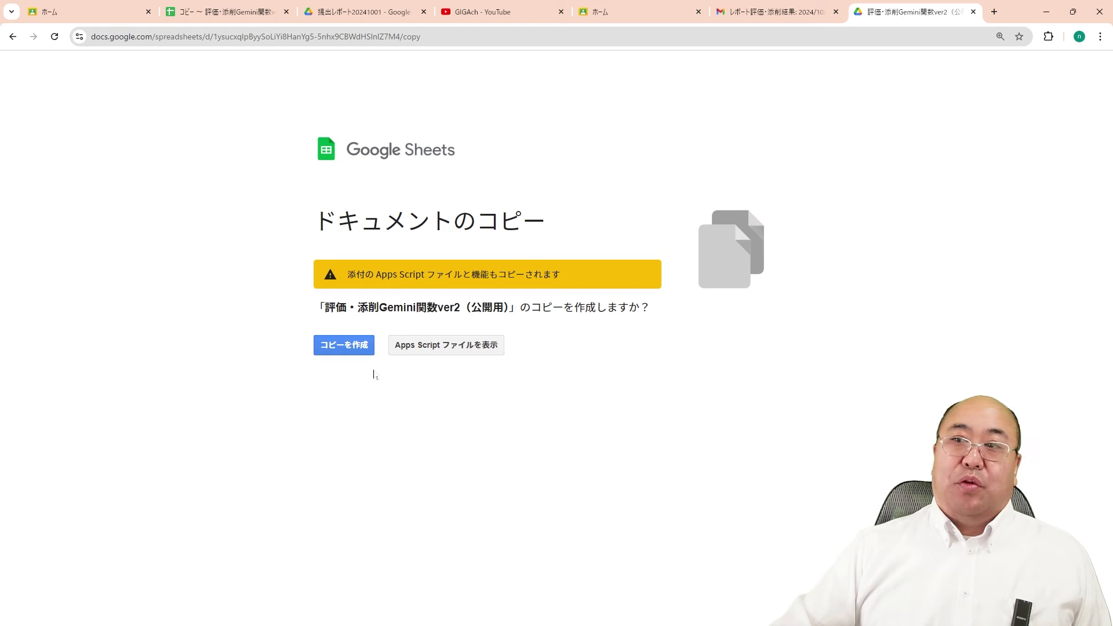
left_click(343, 345)
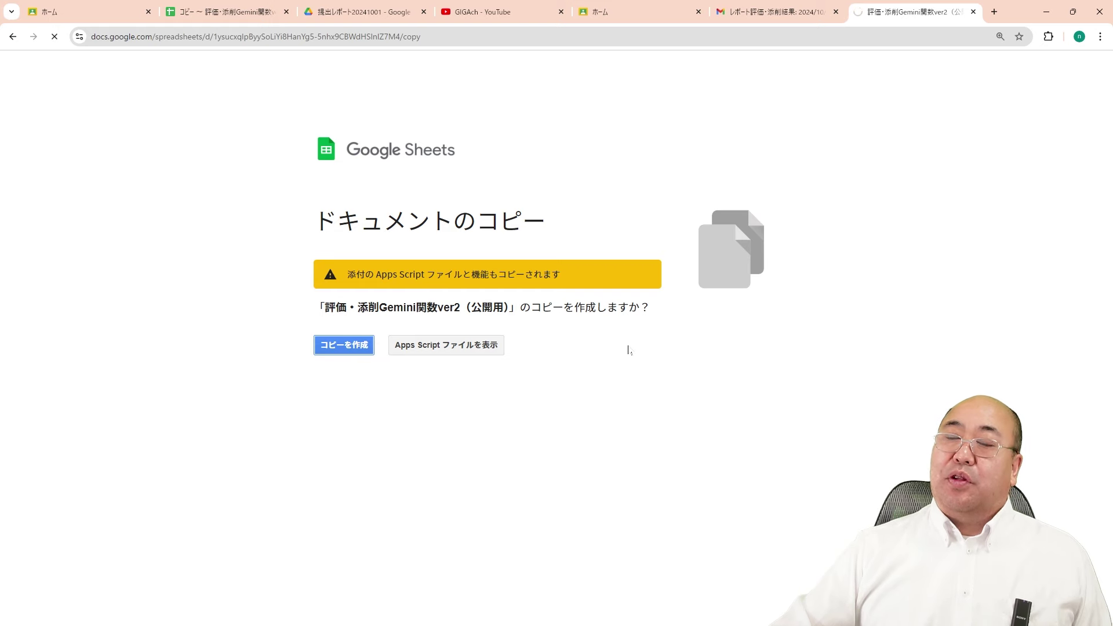
left_click(719, 558)
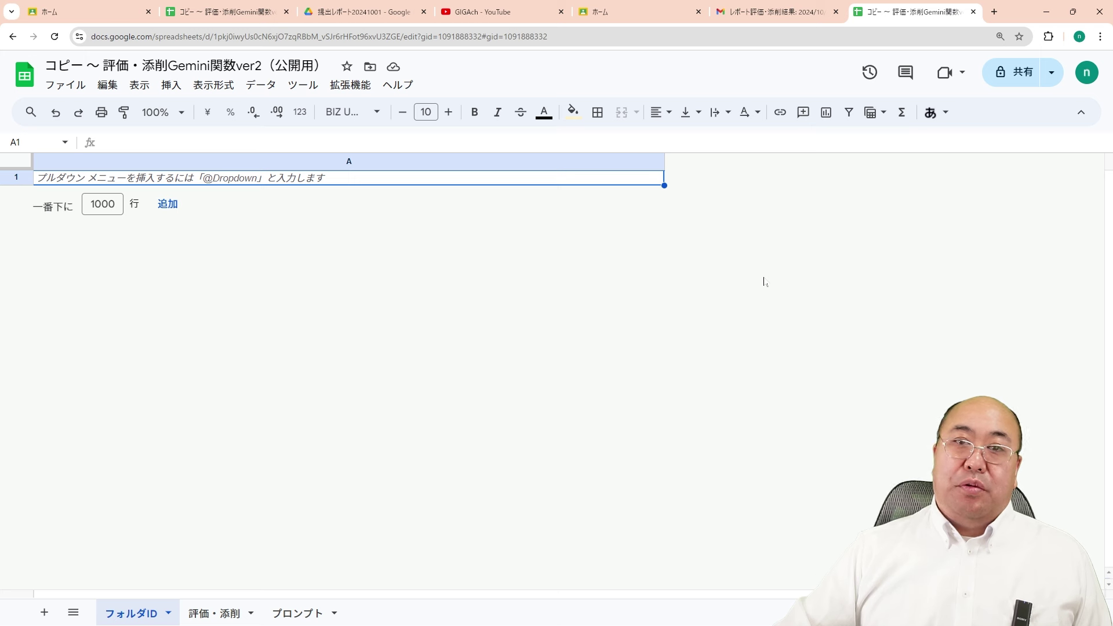
Step: Open the copied spreadsheet's Apps Script project and follow the apikey link in the コード.gs comment to Google AI Studio
left_click(350, 87)
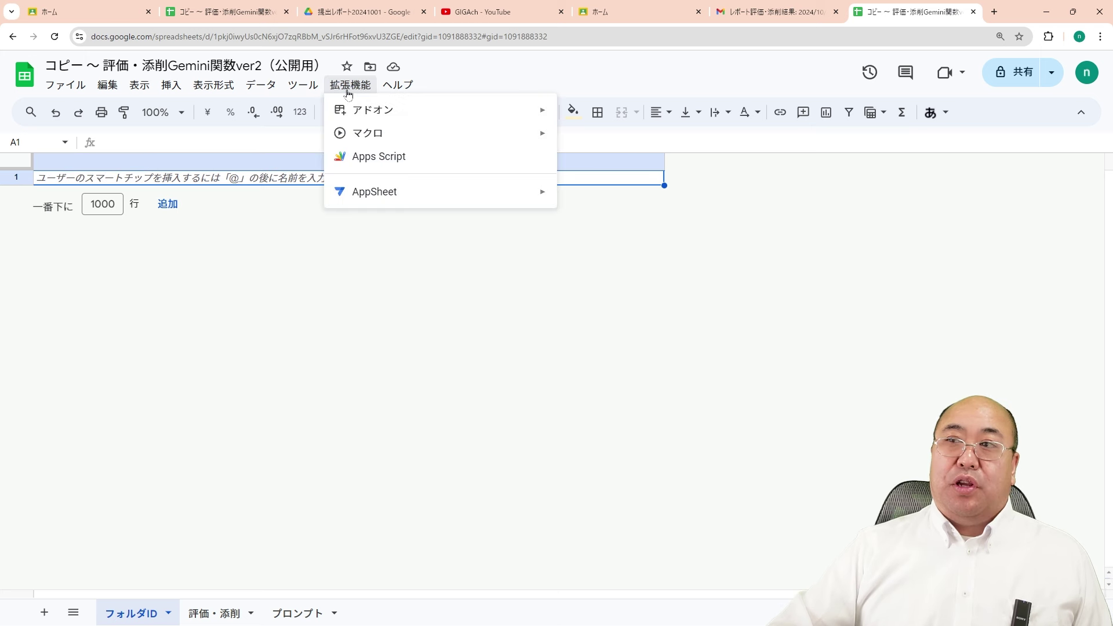
left_click(359, 158)
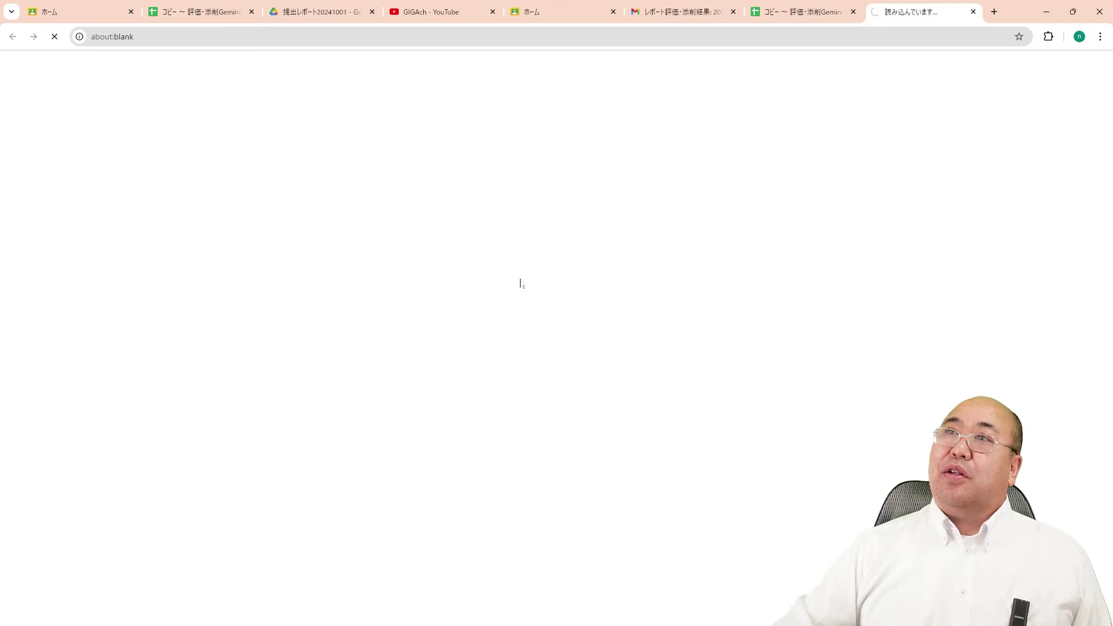
left_click(453, 245, "ctrl")
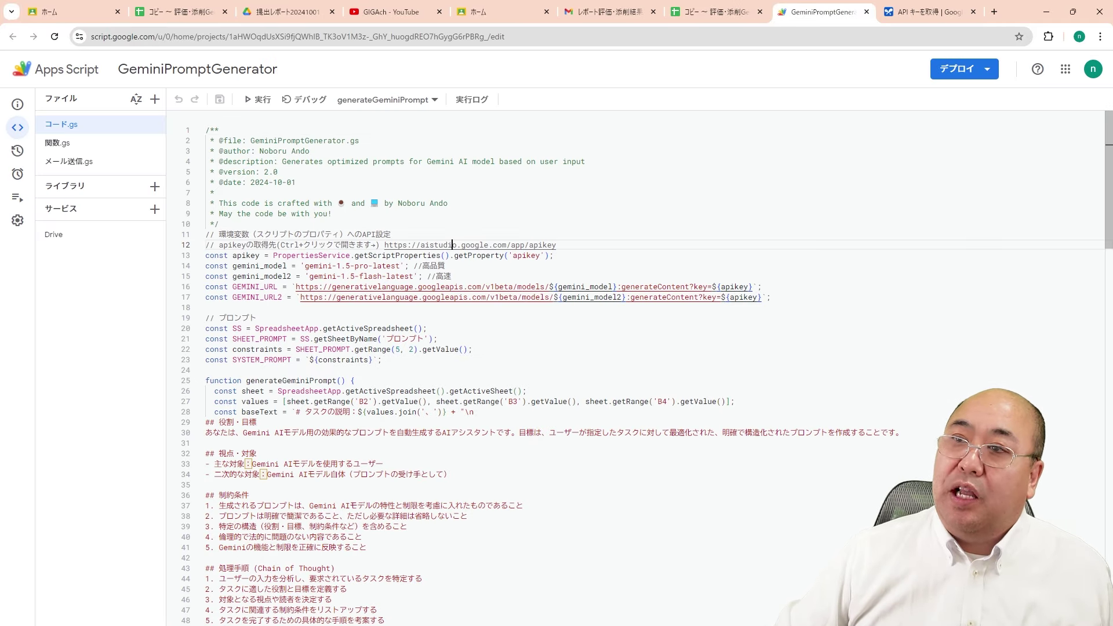
left_click_drag(218, 245, 380, 245)
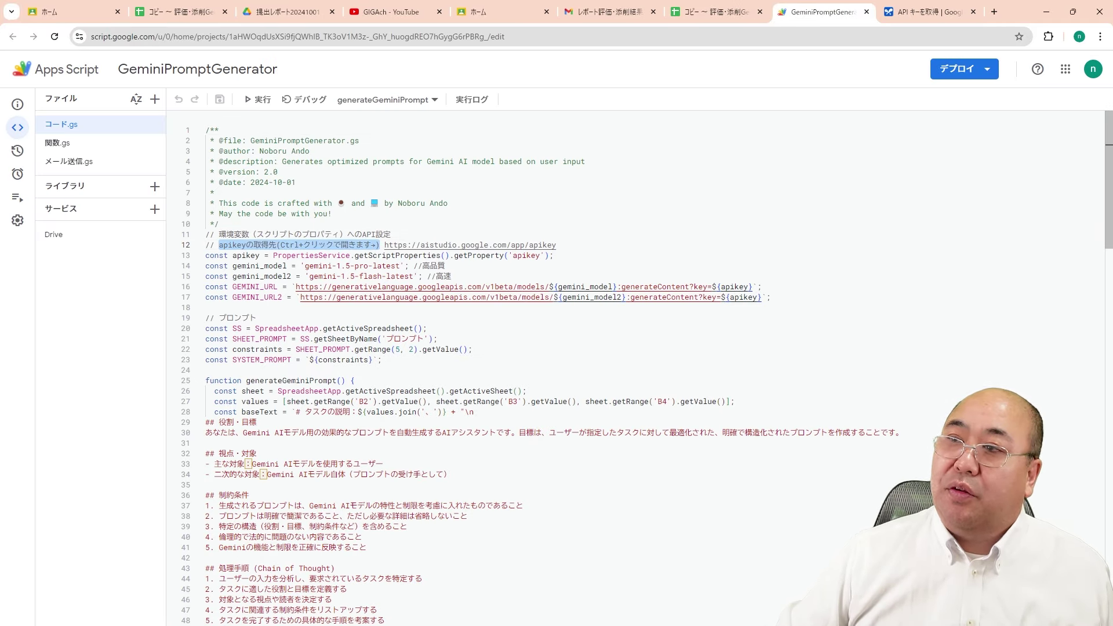
left_click(218, 224)
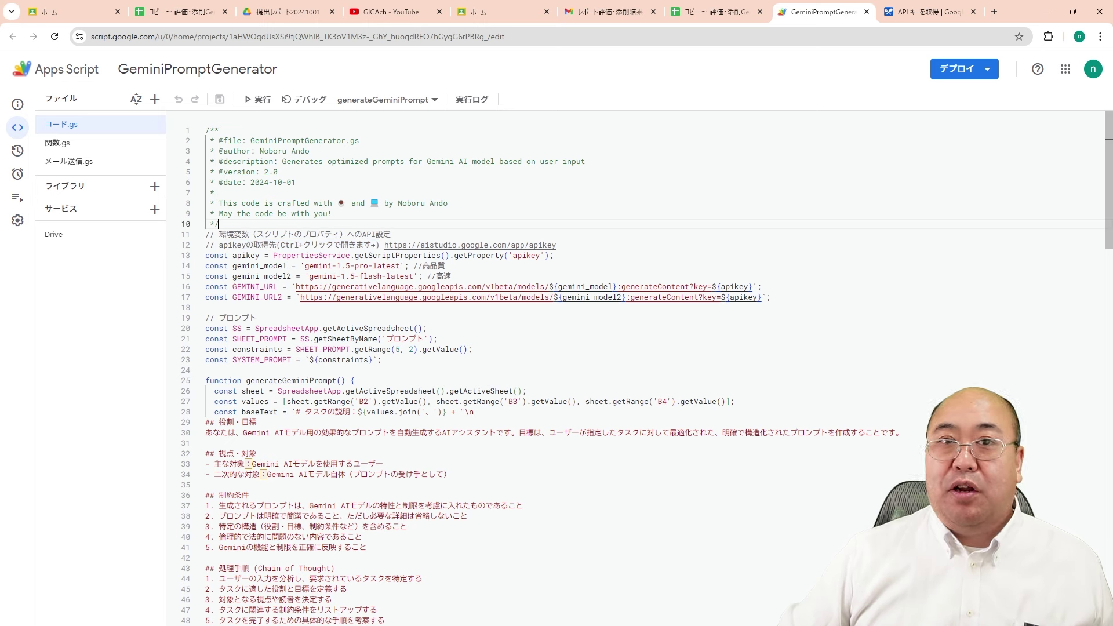
left_click(464, 245, "ctrl")
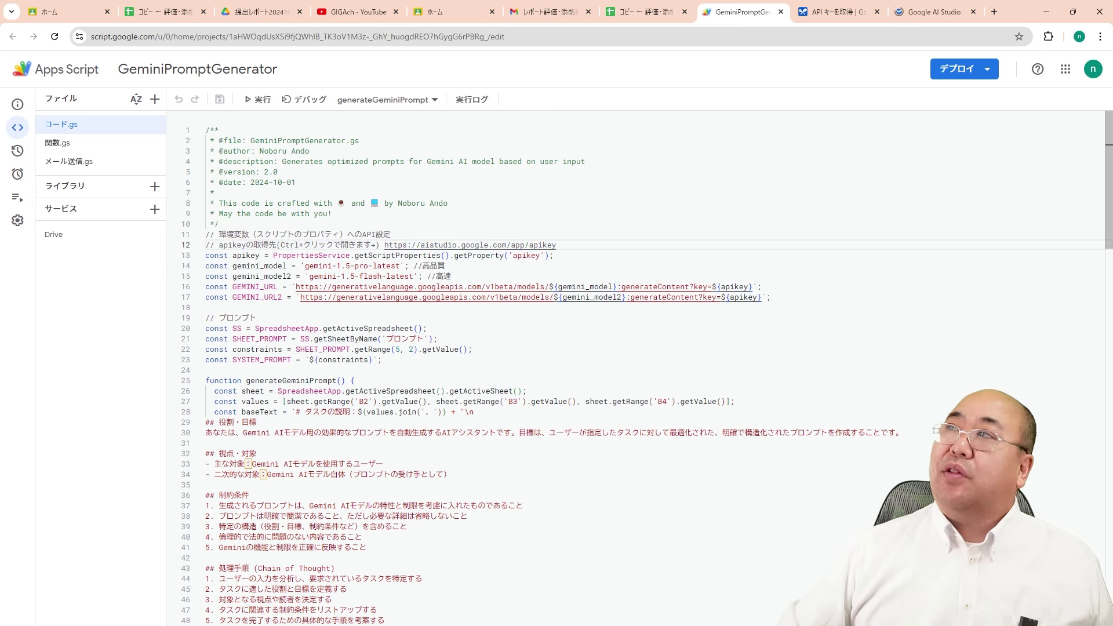
left_click(909, 17)
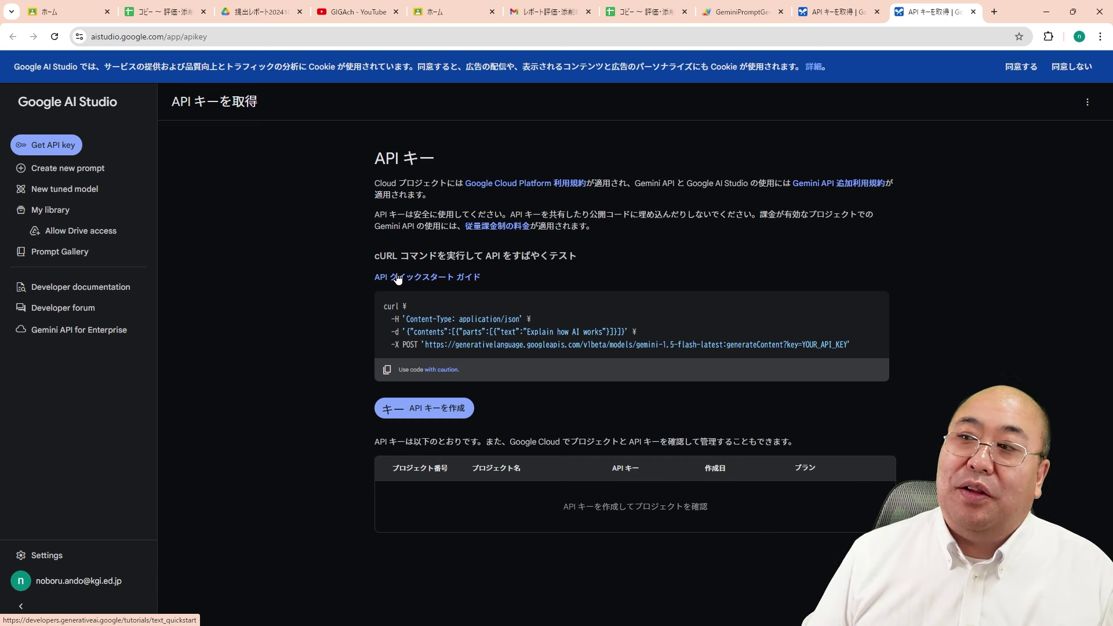
Step: Create an API key in the existing Generative Language Client project and copy the generated key
left_click(427, 415)
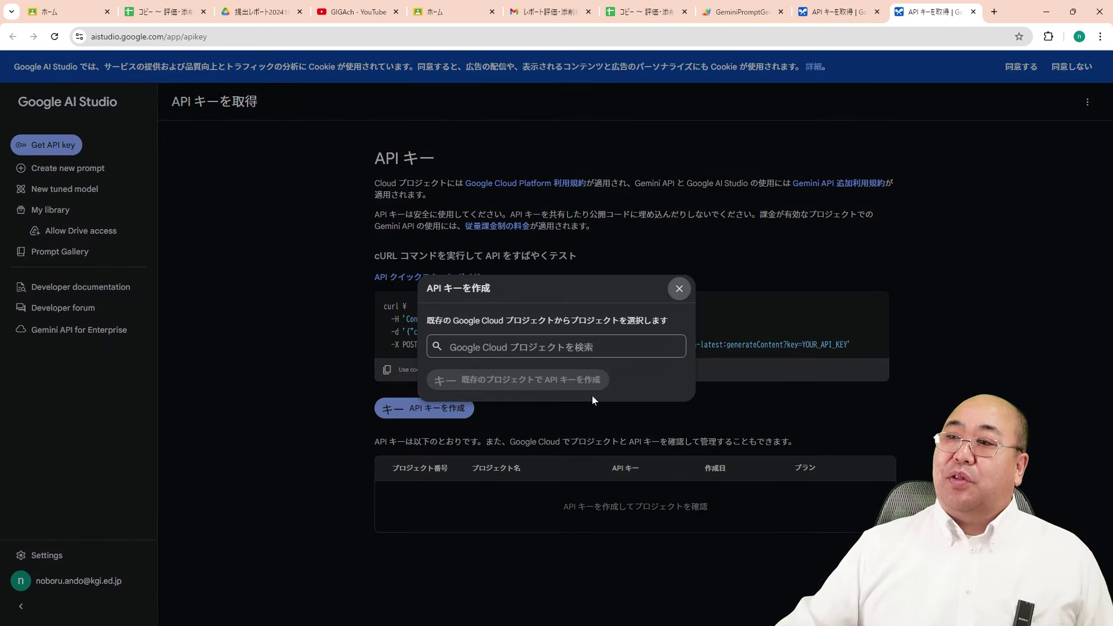
left_click(522, 346)
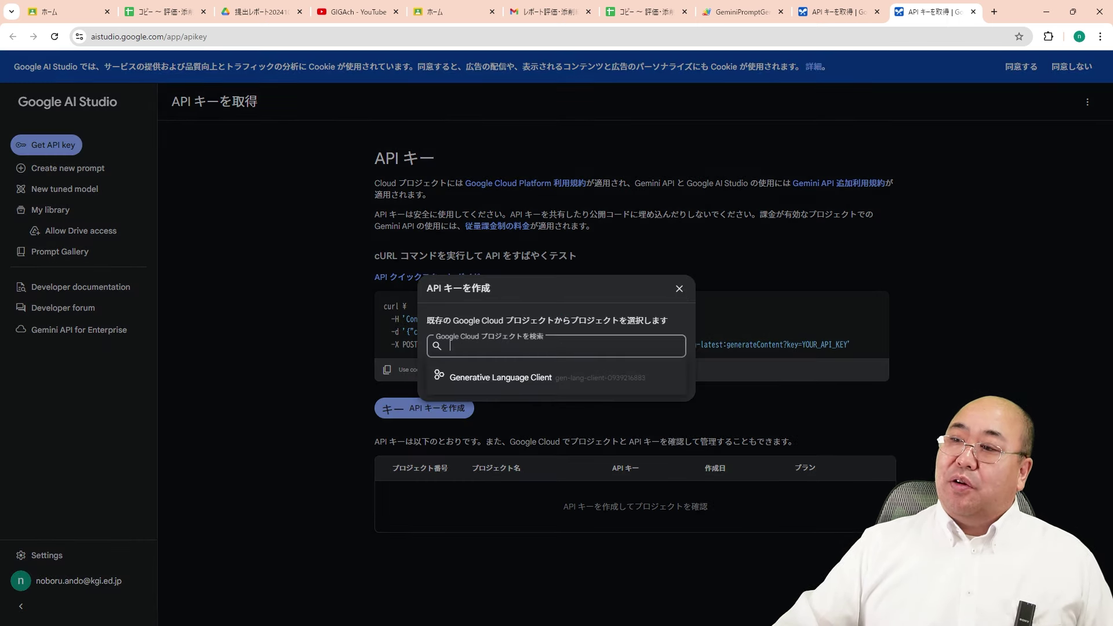
left_click(515, 386)
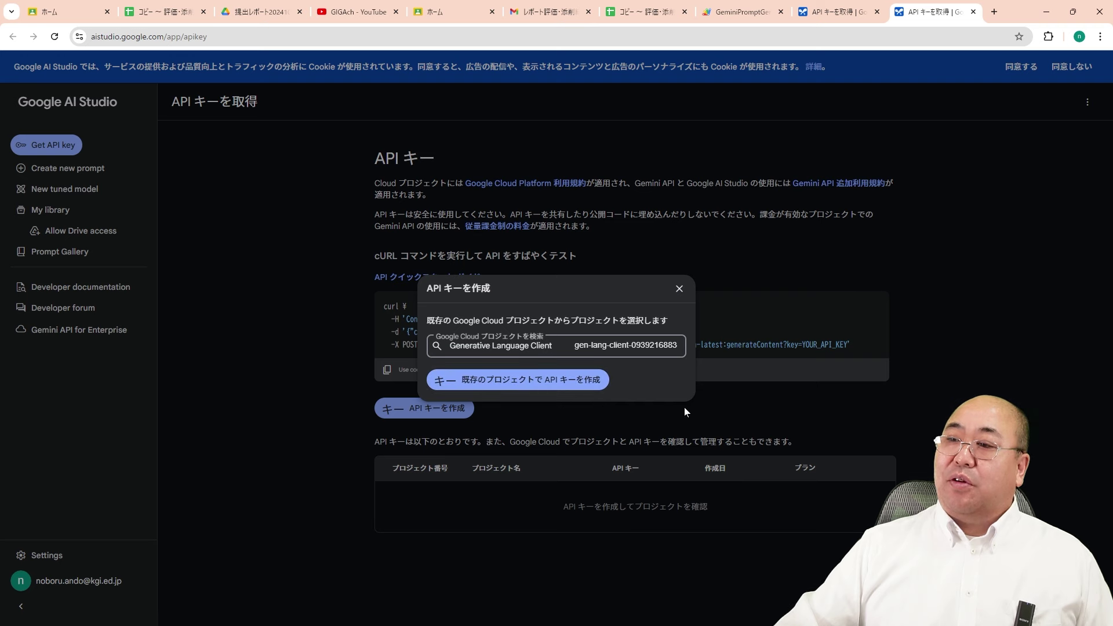
left_click(534, 392)
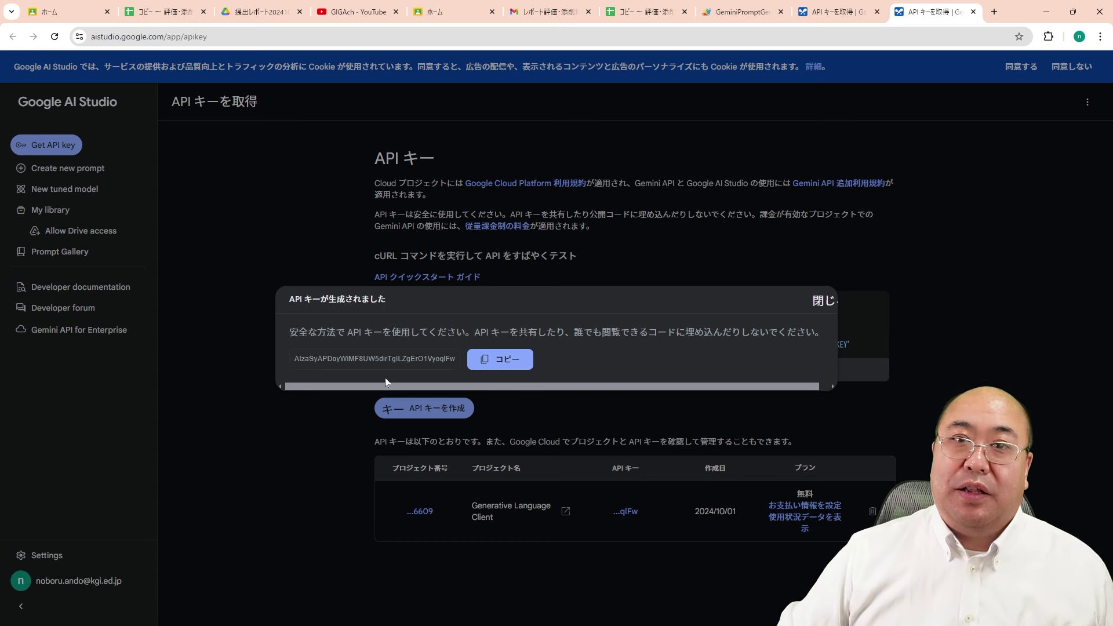
left_click(492, 365)
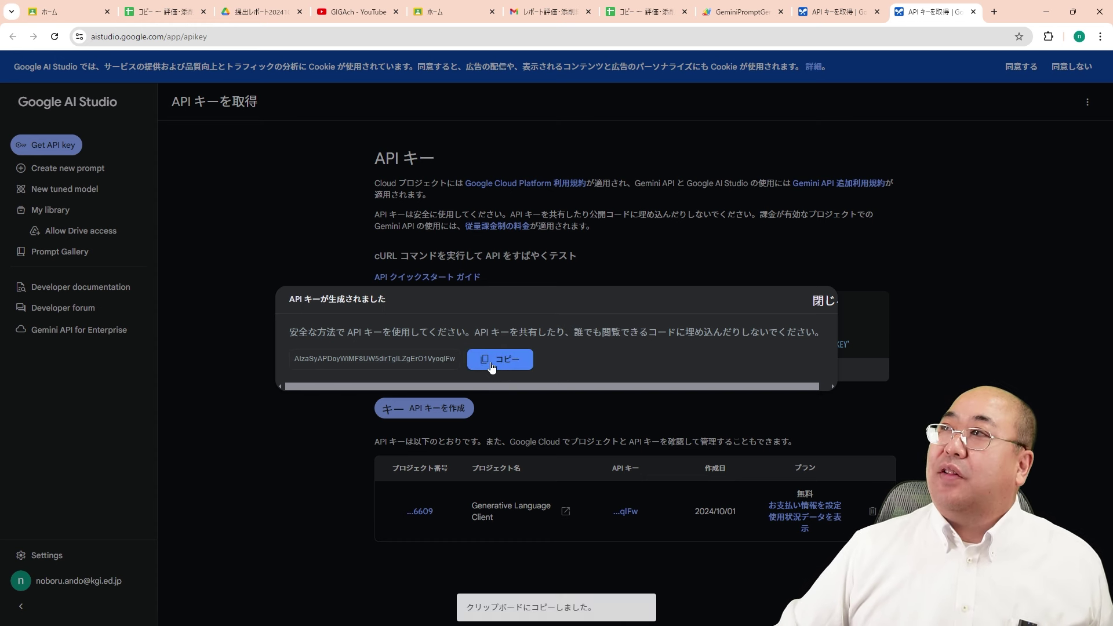
Step: In the Apps Script project settings, add a script property named apikey, paste the API key as its value, and save it
left_click(737, 12)
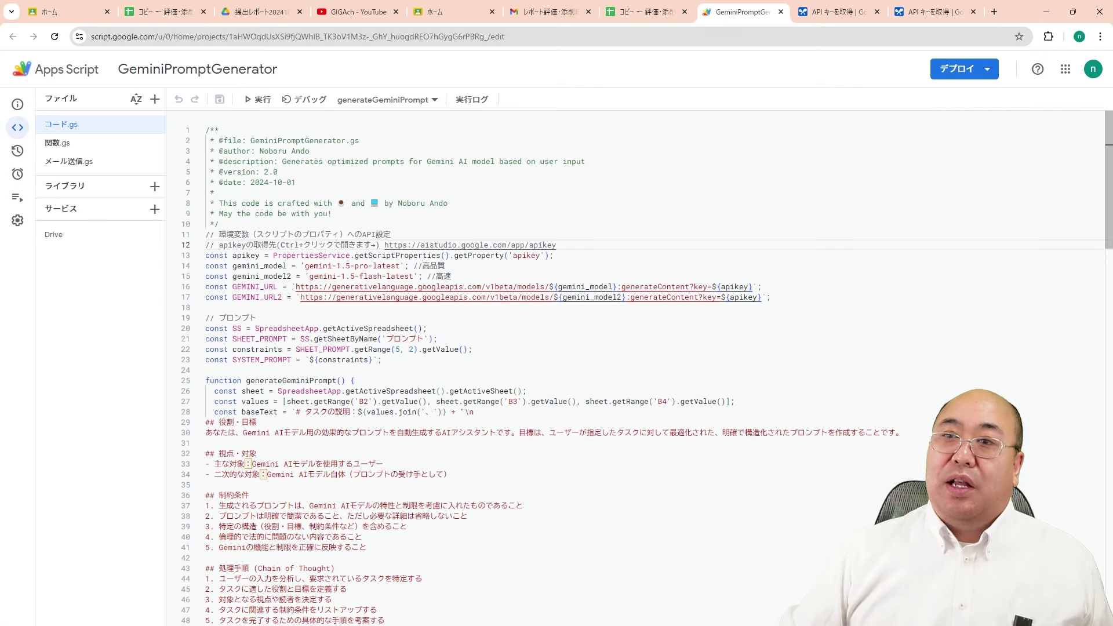
left_click(23, 222)
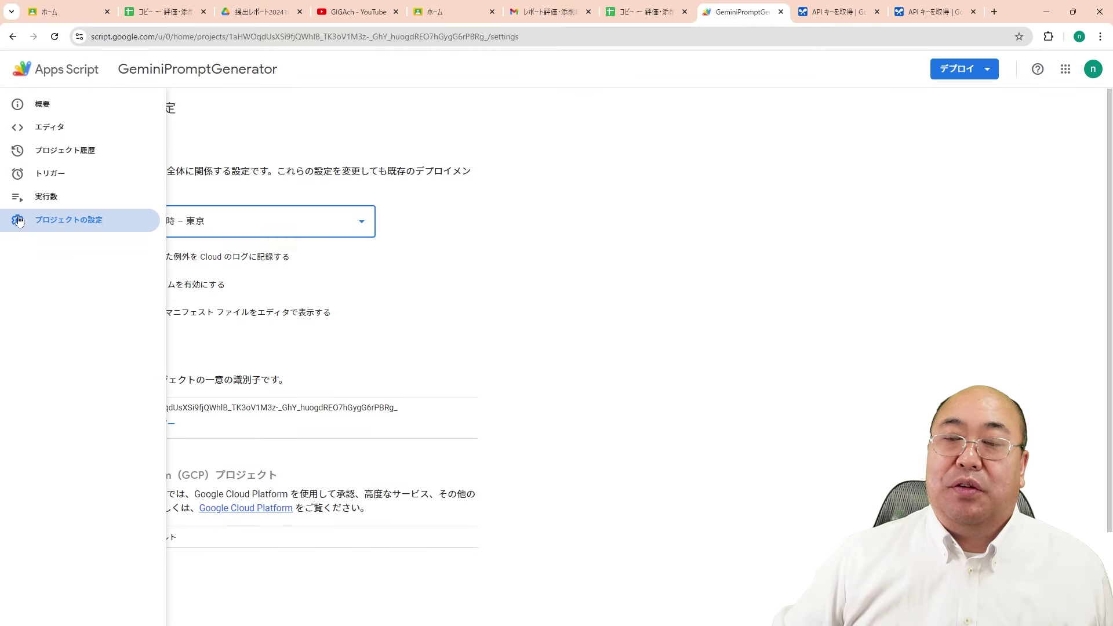
scroll(427, 275, "down", 2)
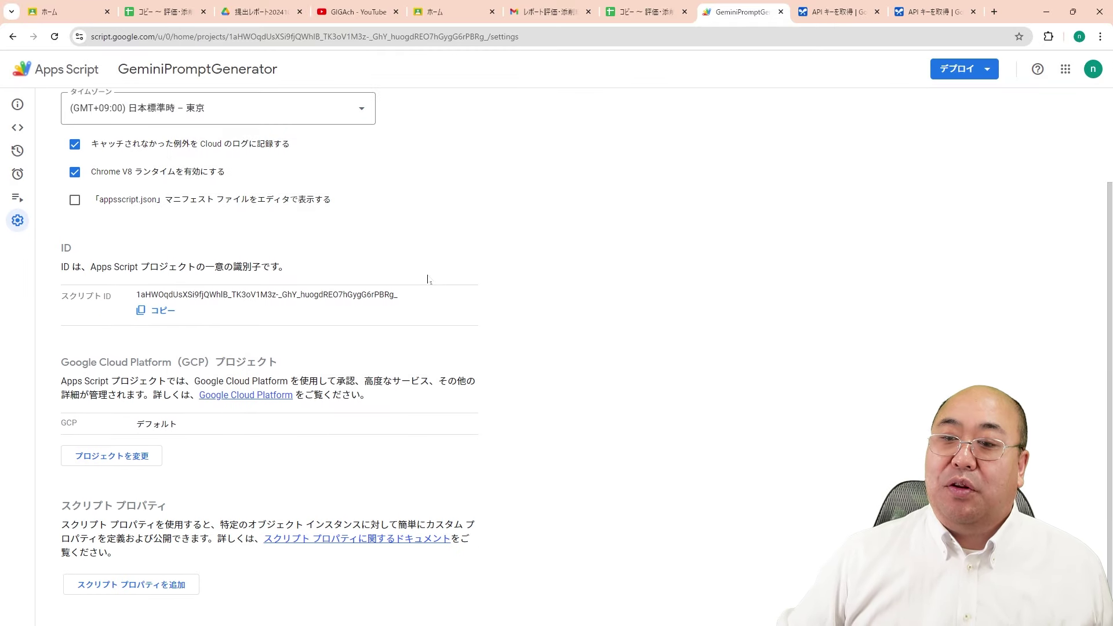
left_click(160, 591)
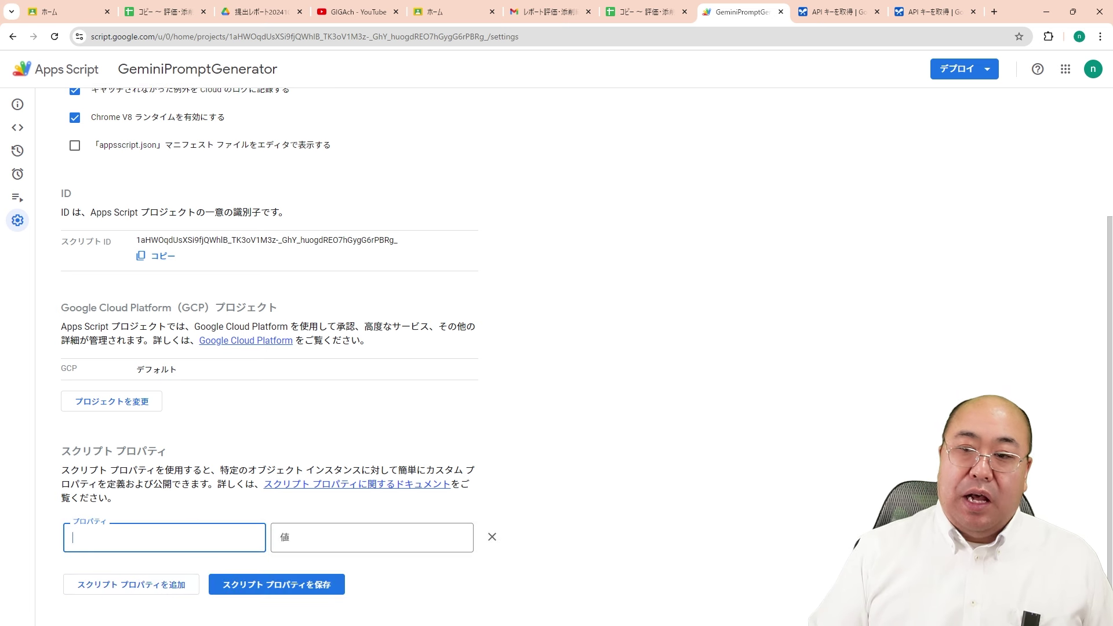
type("ap")
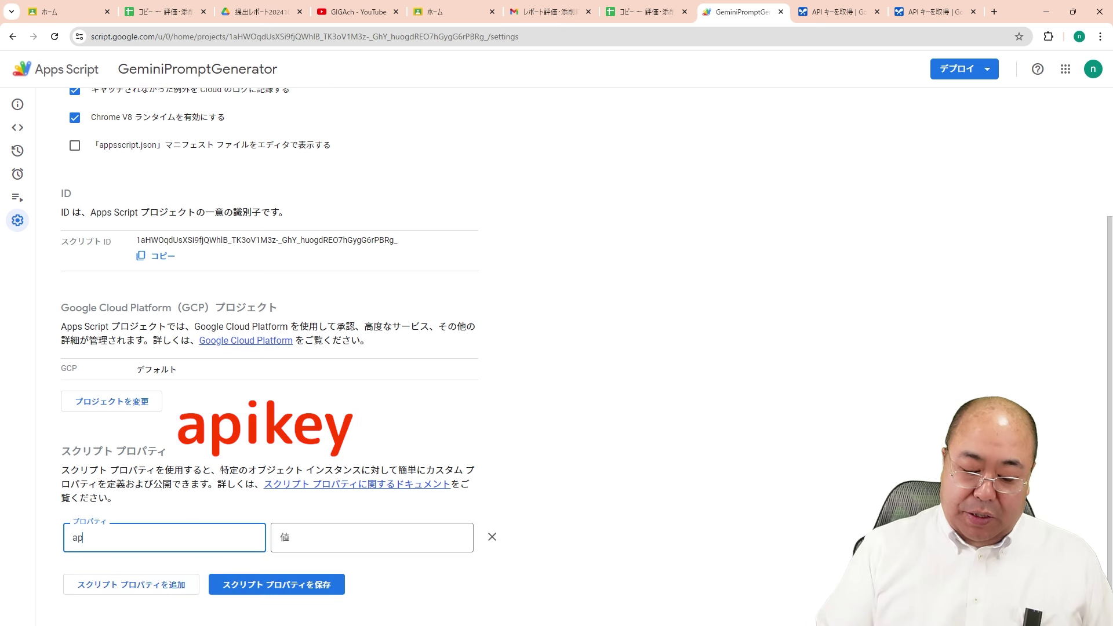
type("ikey")
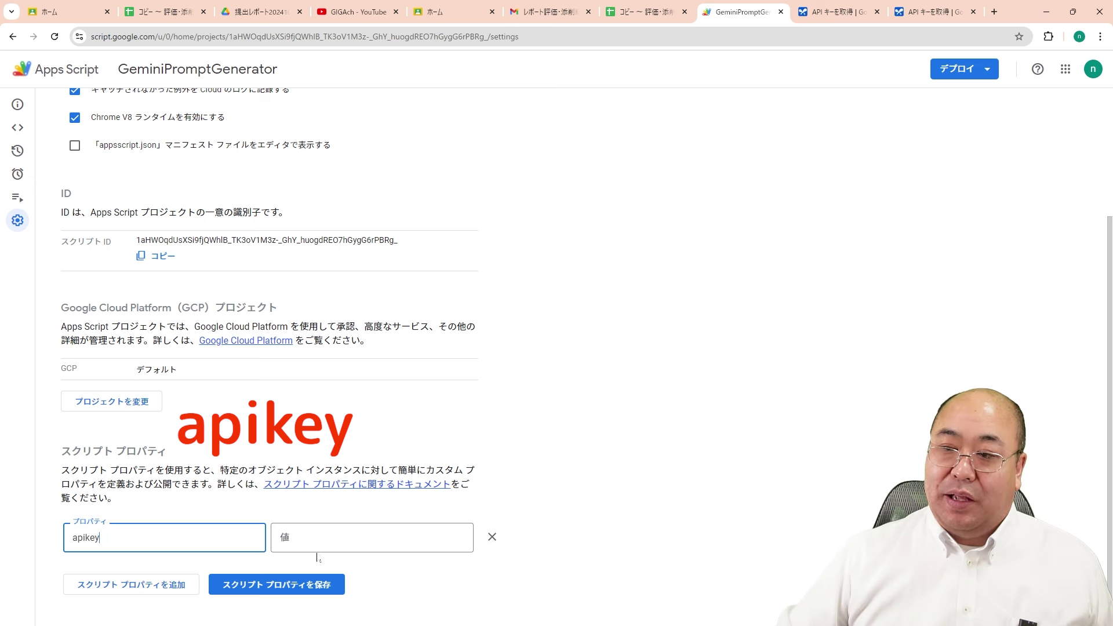
left_click(284, 537)
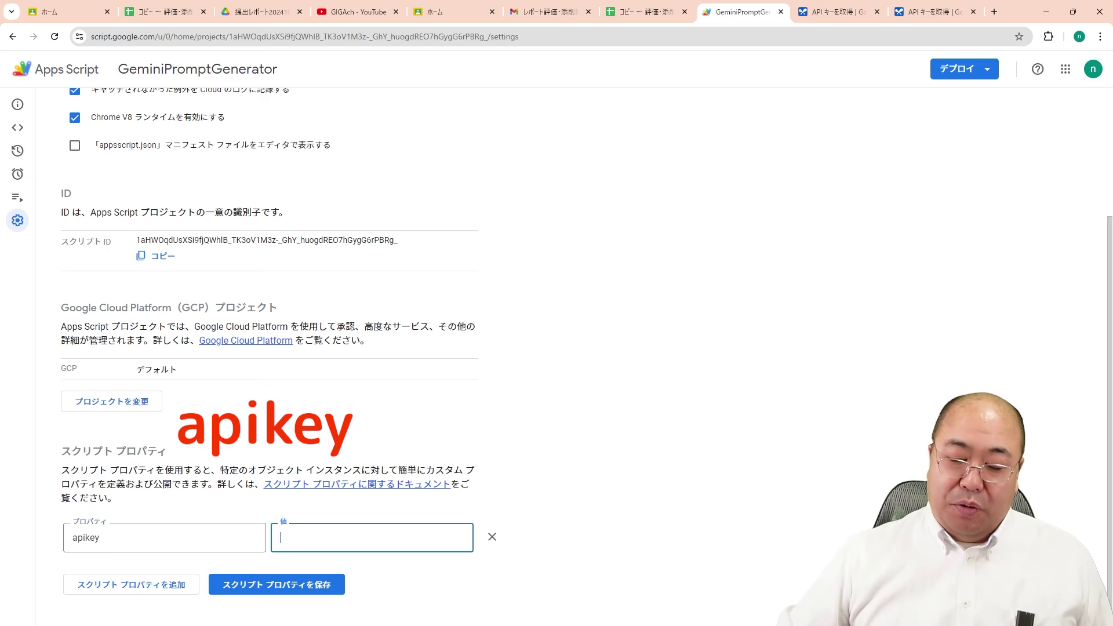
key("ctrl+v")
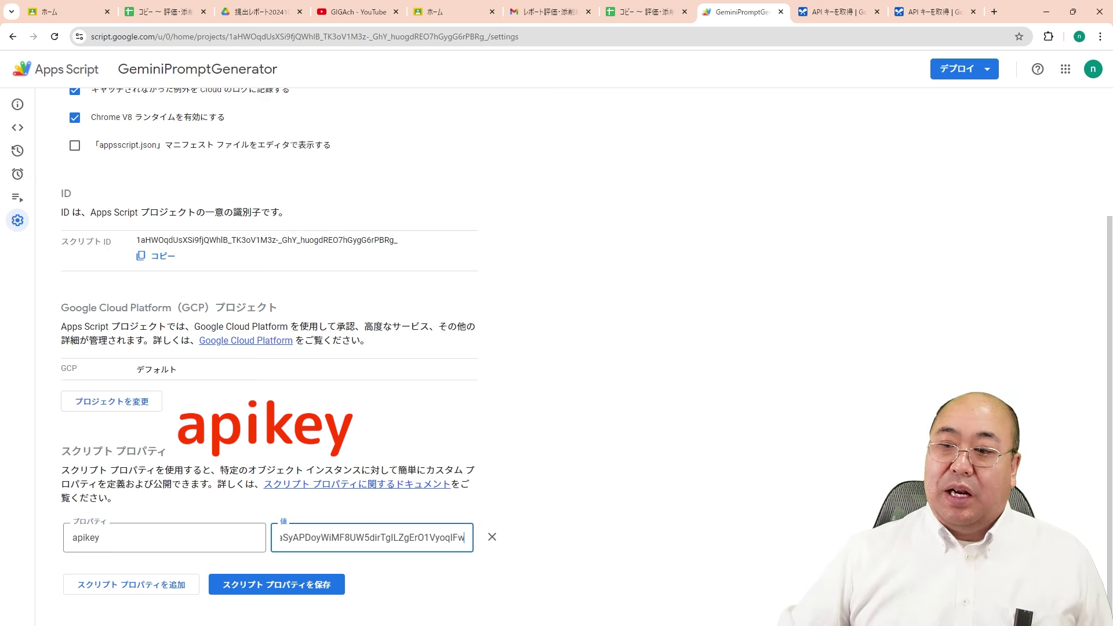
left_click(292, 589)
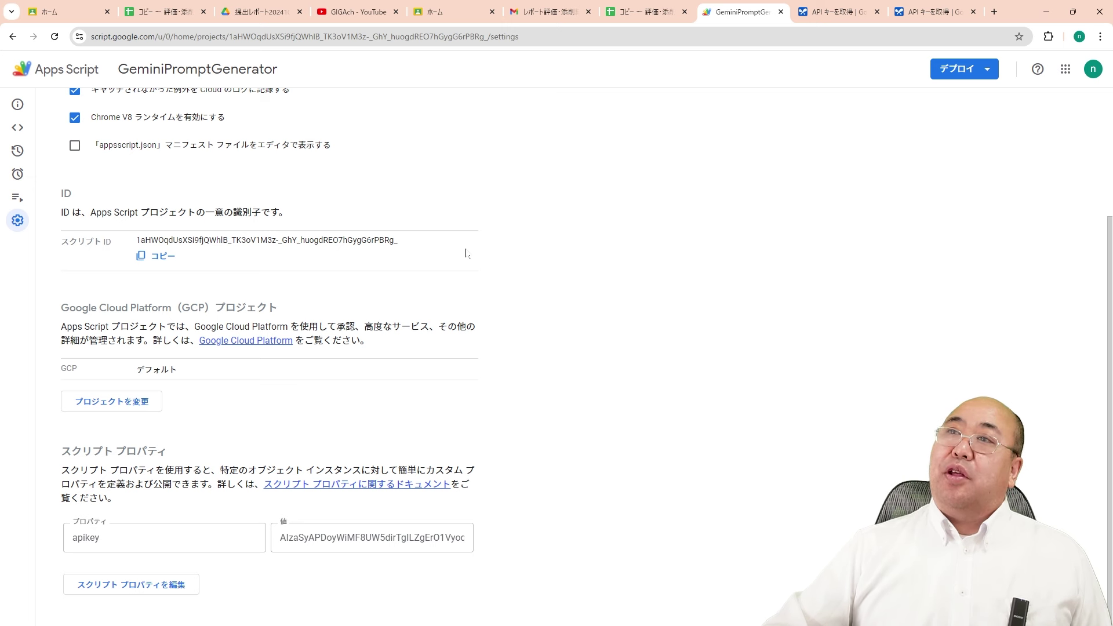
Step: Try to run プロンプト自動生成 in the copied spreadsheet and authorize its script with the school account
left_click(648, 17)
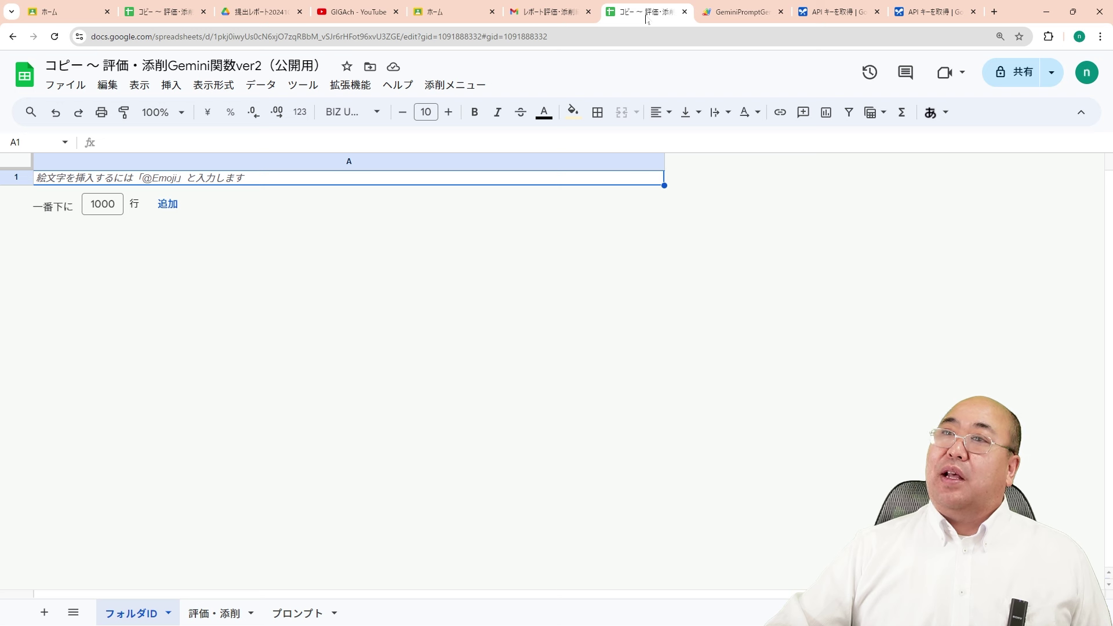
left_click(464, 88)
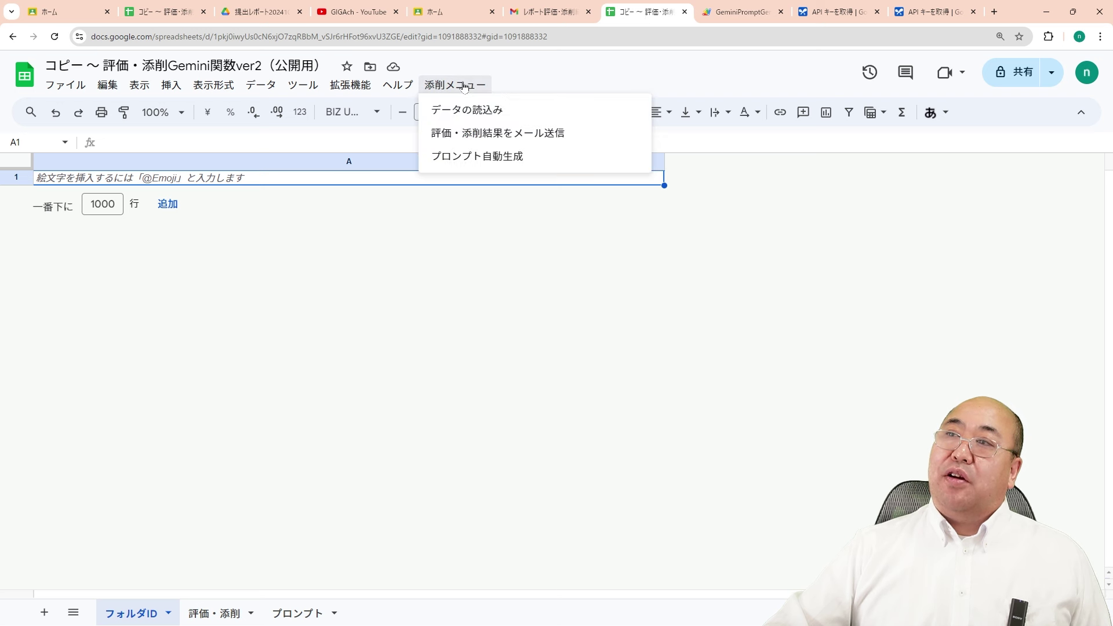
left_click(470, 157)
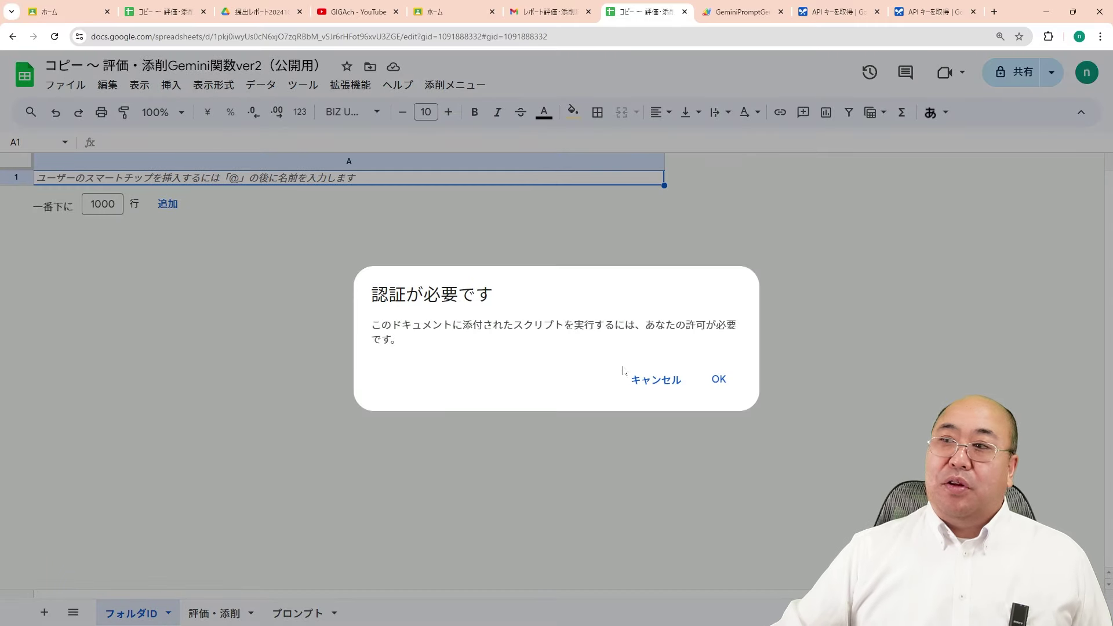
left_click(719, 379)
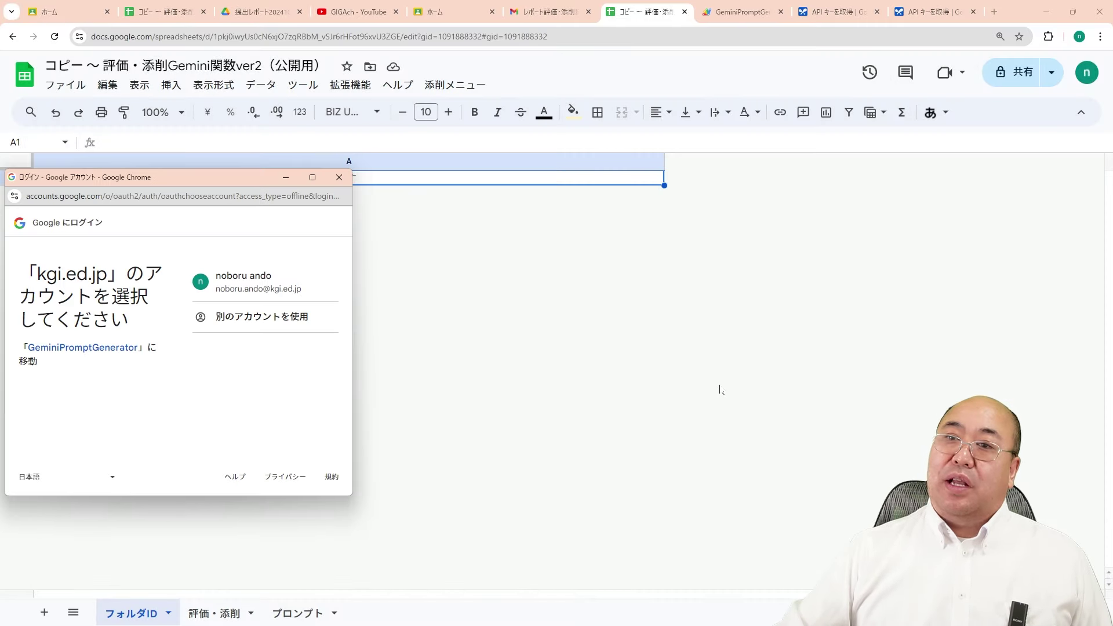
left_click(264, 289)
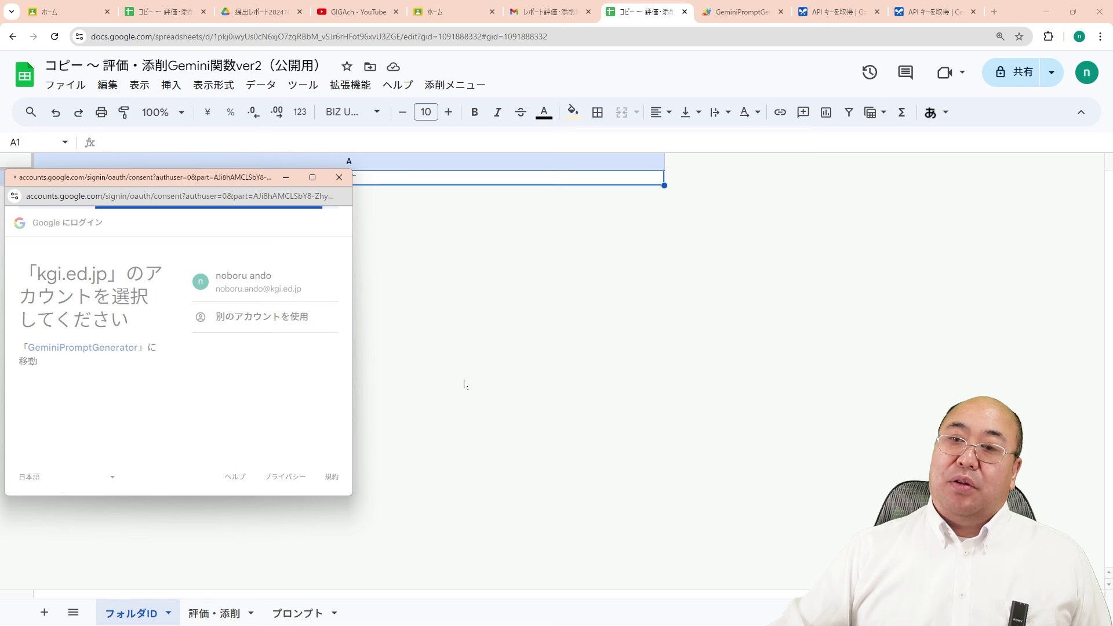
scroll(255, 429, "down", 10)
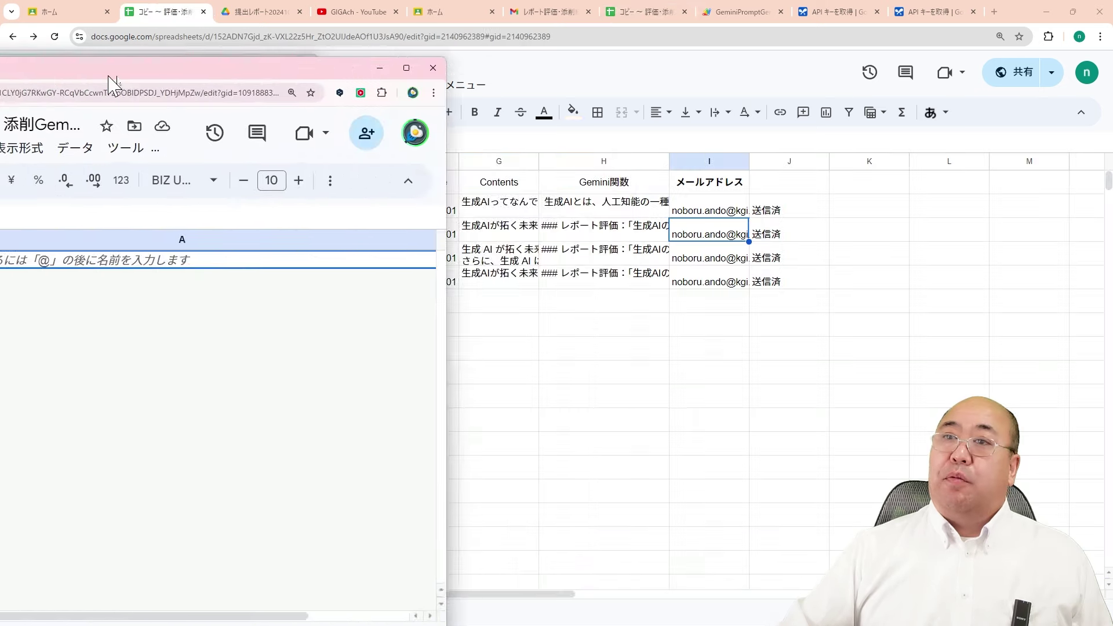
Step: Maximize the spreadsheet copy open under the personal Google account, run プロンプト自動生成, and choose that account for script authorization
left_click_drag(109, 86, 559, 50)
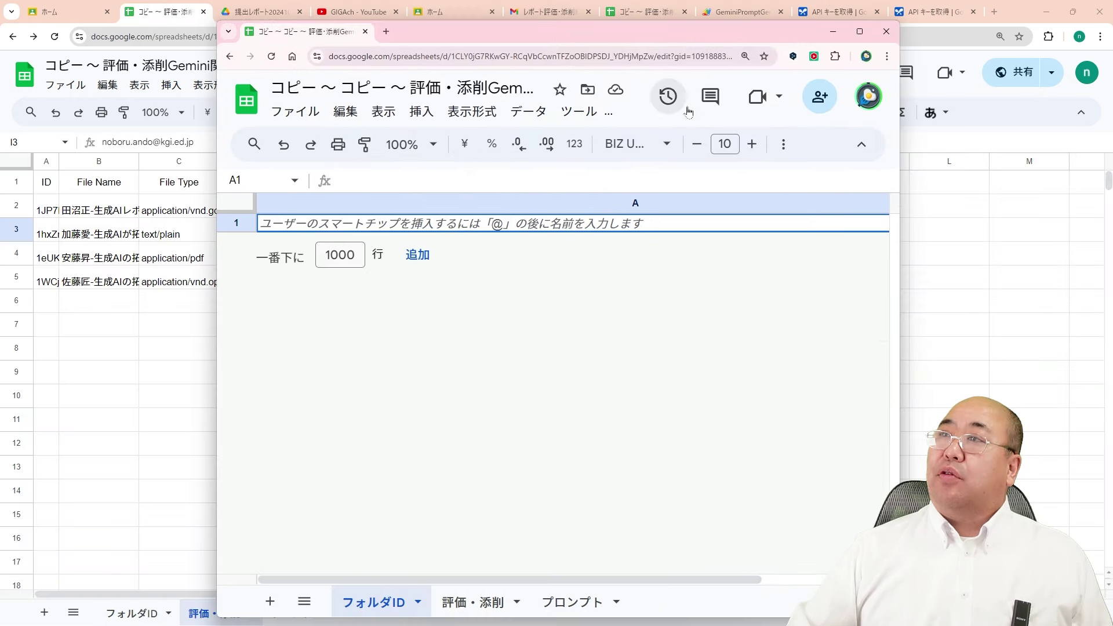
left_click(860, 31)
left_click(544, 92)
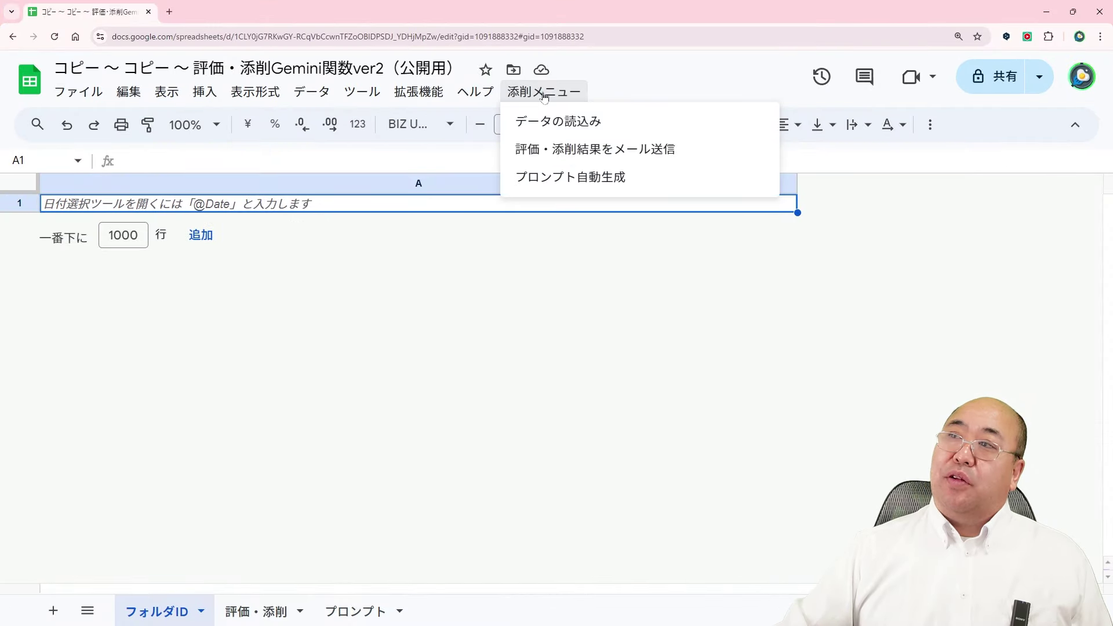
left_click(554, 180)
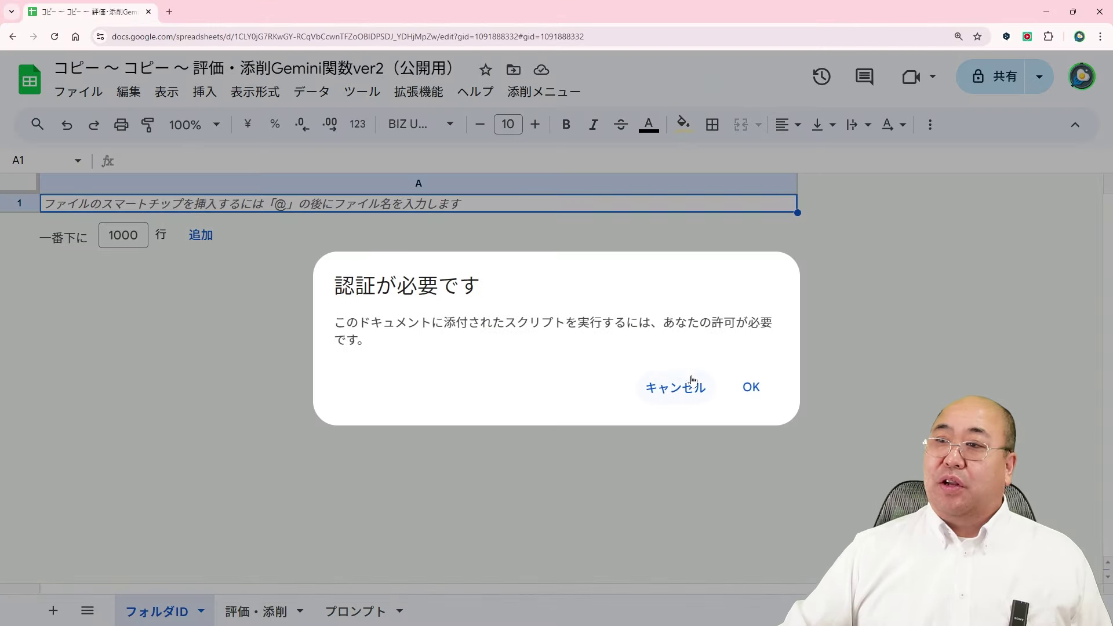
left_click(750, 387)
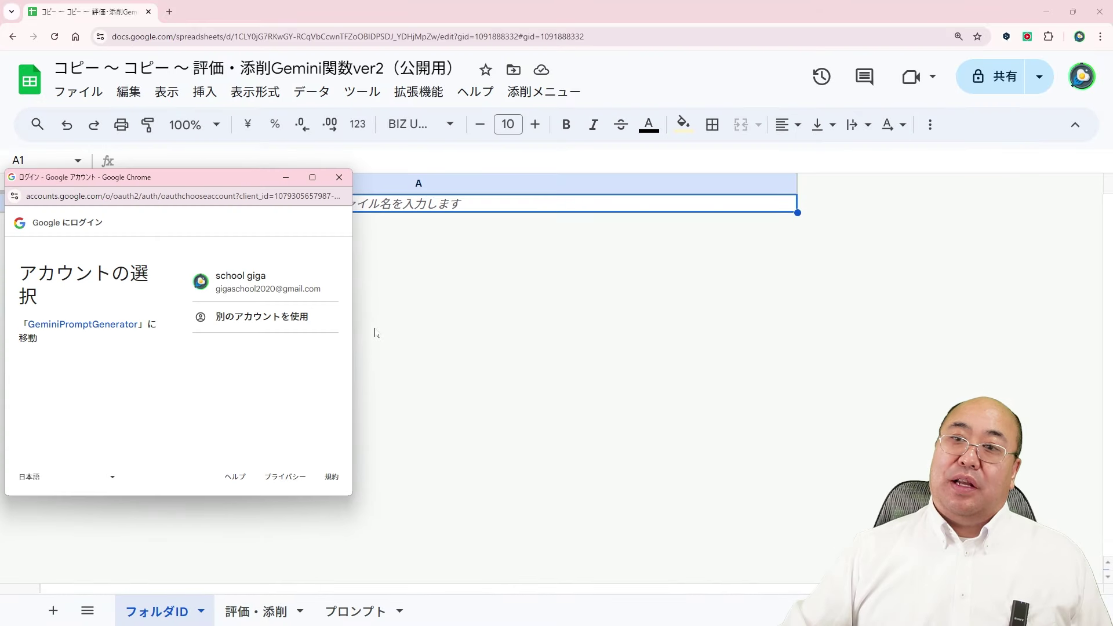
left_click(262, 296)
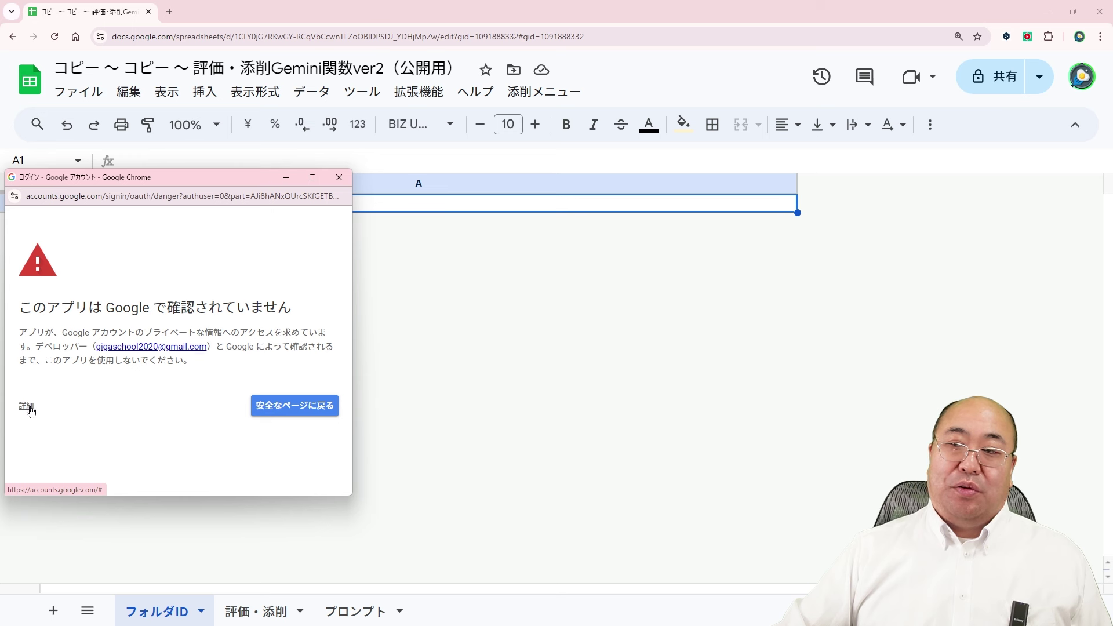
Step: Proceed to the unverified GeminiPromptGenerator app through the advanced details and allow its requested account access
left_click(31, 409)
scroll(145, 382, "down", 1)
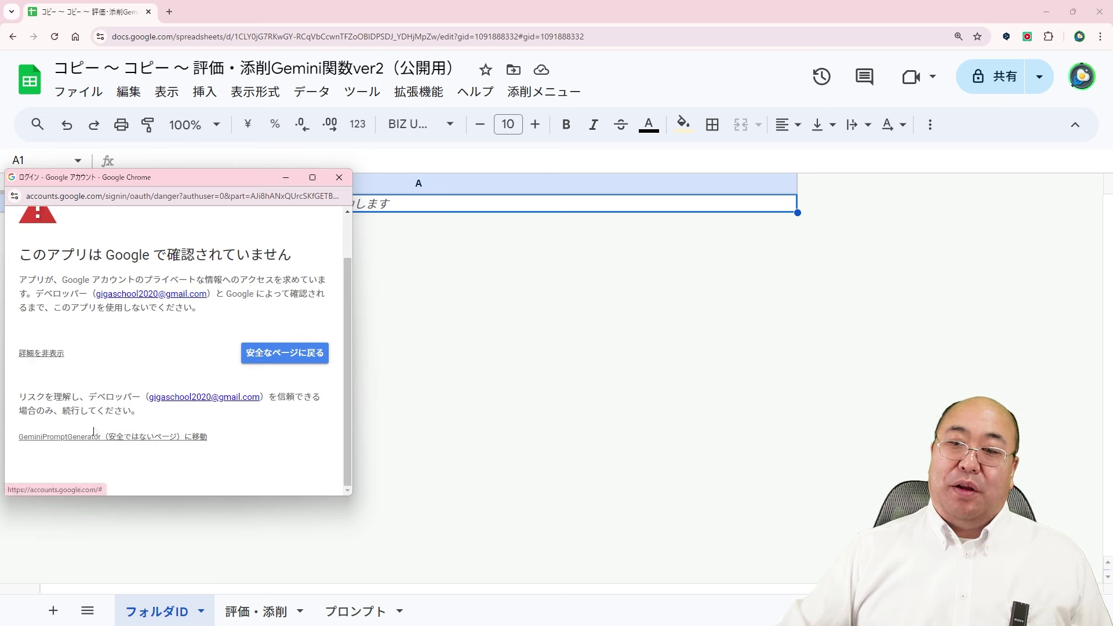
left_click(112, 437)
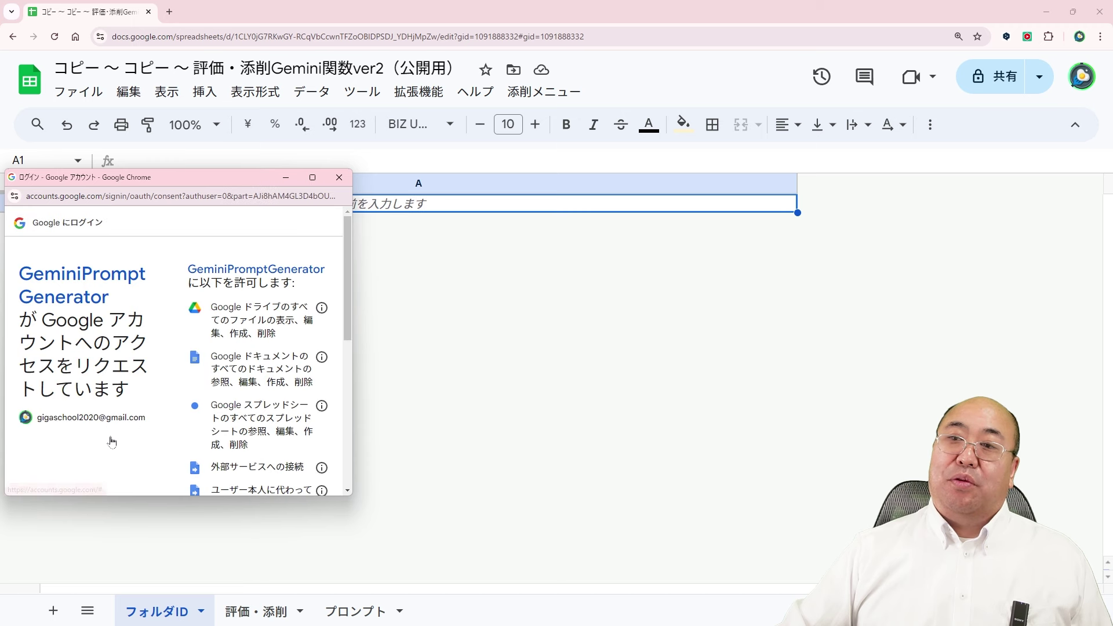
scroll(112, 439, "down", 8)
left_click(241, 433)
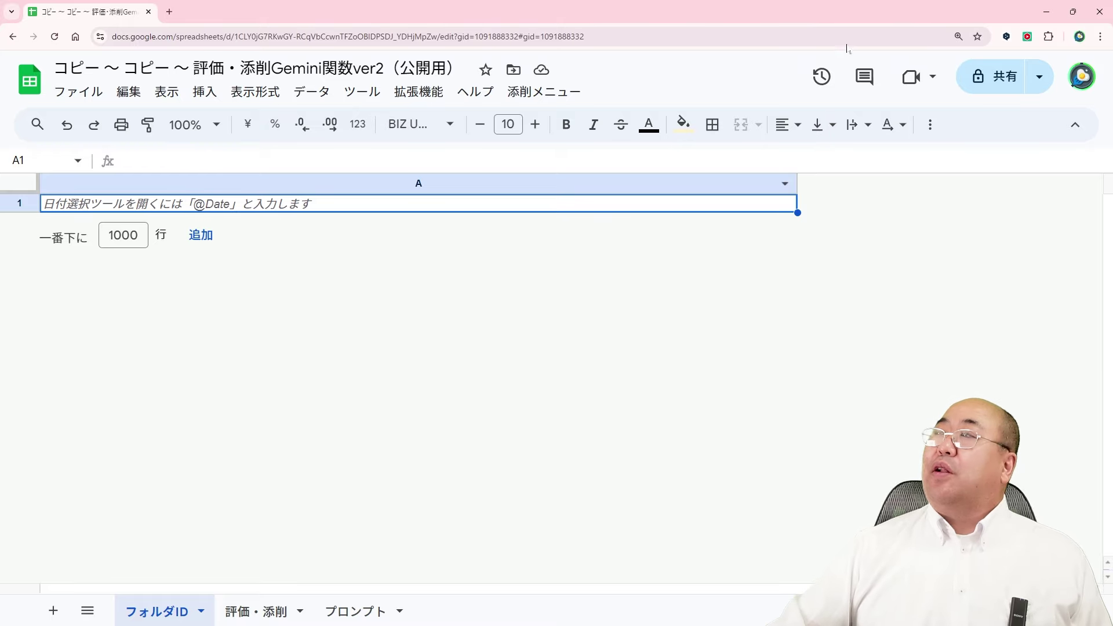
Step: Return to the school account's spreadsheet copy, run プロンプト自動生成, and grant GeminiPromptGenerator access to the school account
key("alt+Tab")
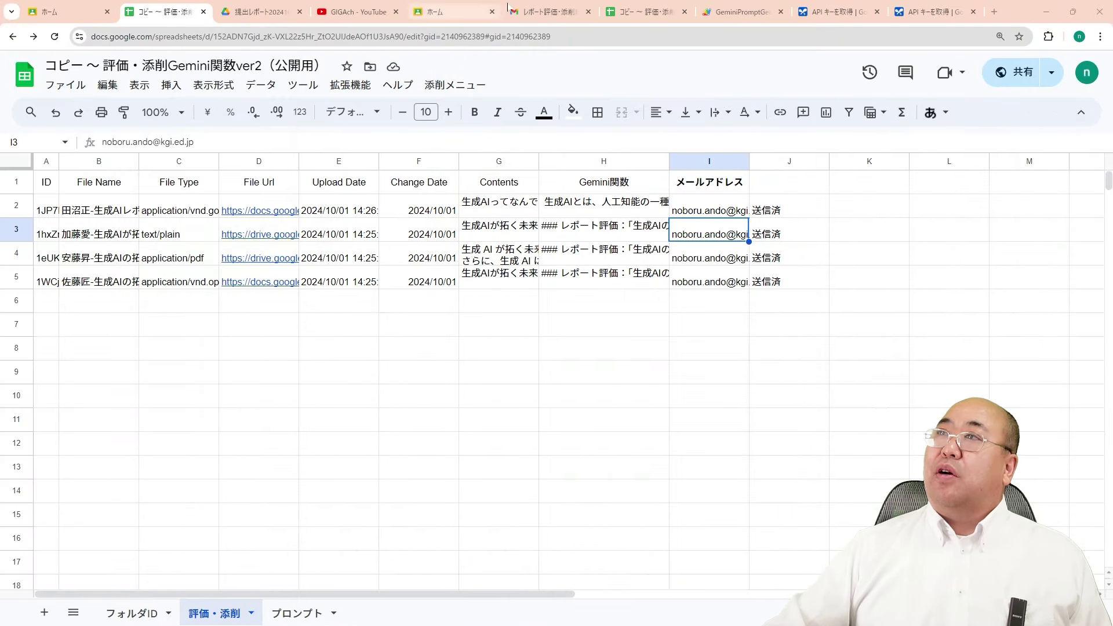
left_click(742, 12)
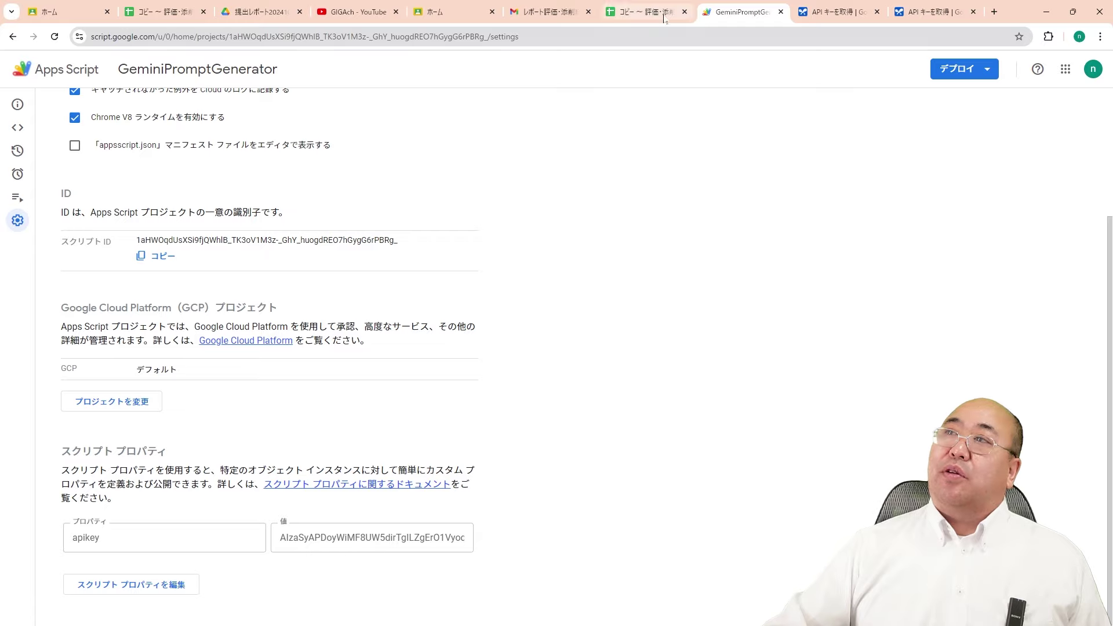
left_click(644, 11)
left_click(444, 87)
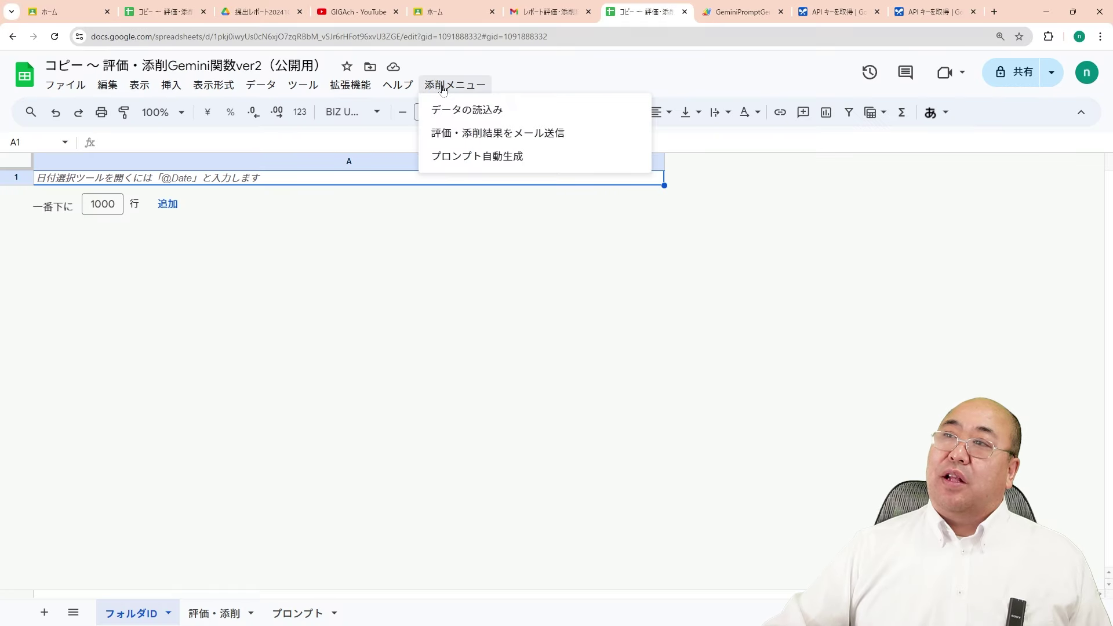
left_click(468, 157)
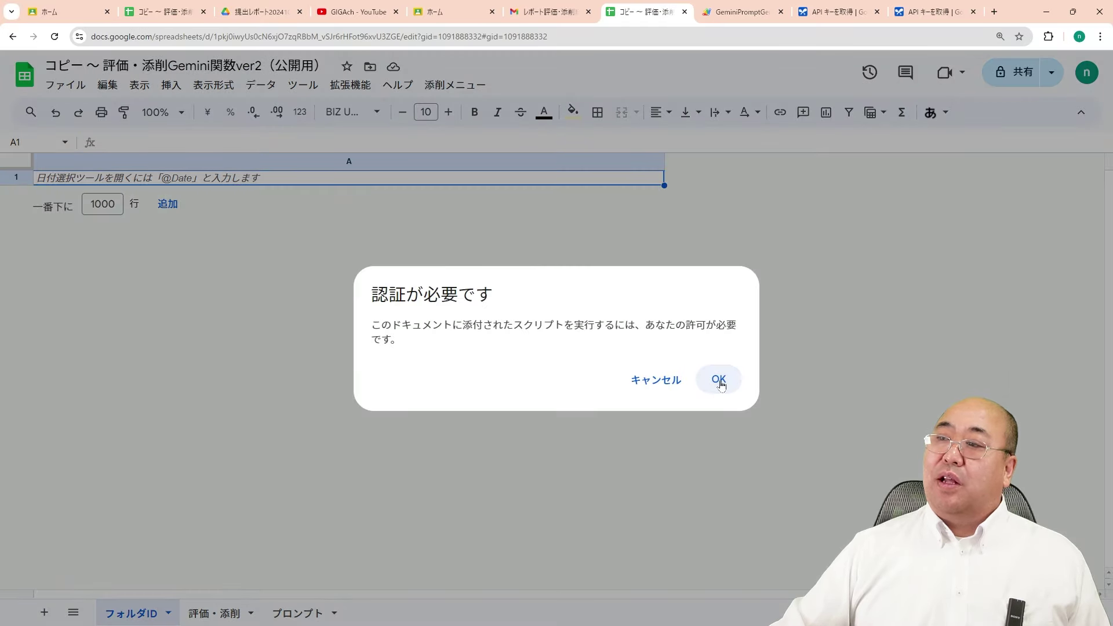
left_click(719, 380)
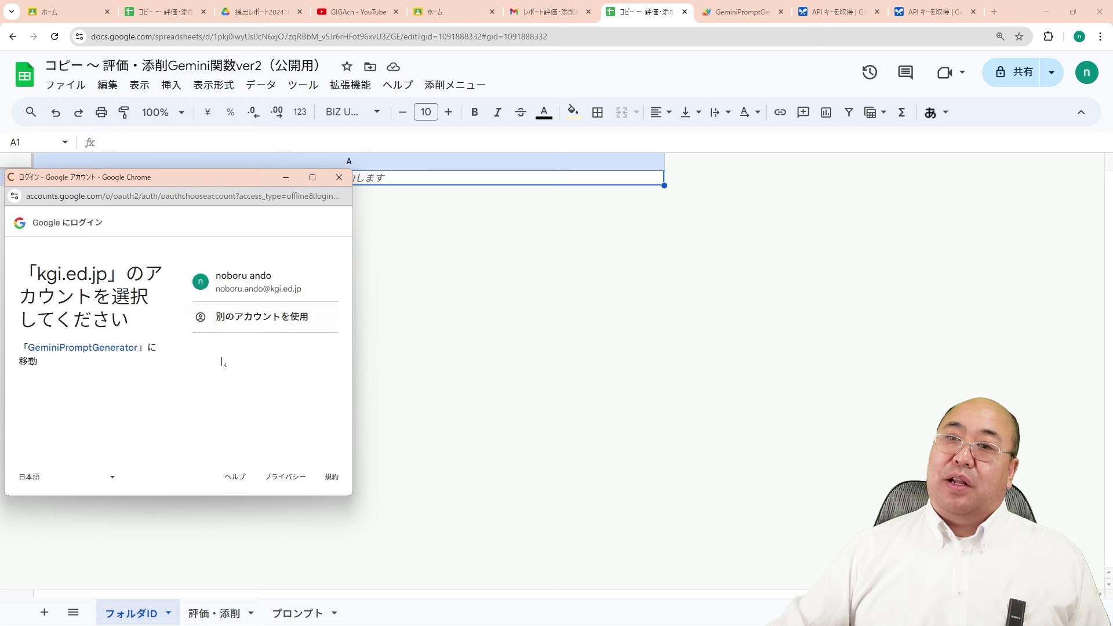
scroll(284, 357, "down", 10)
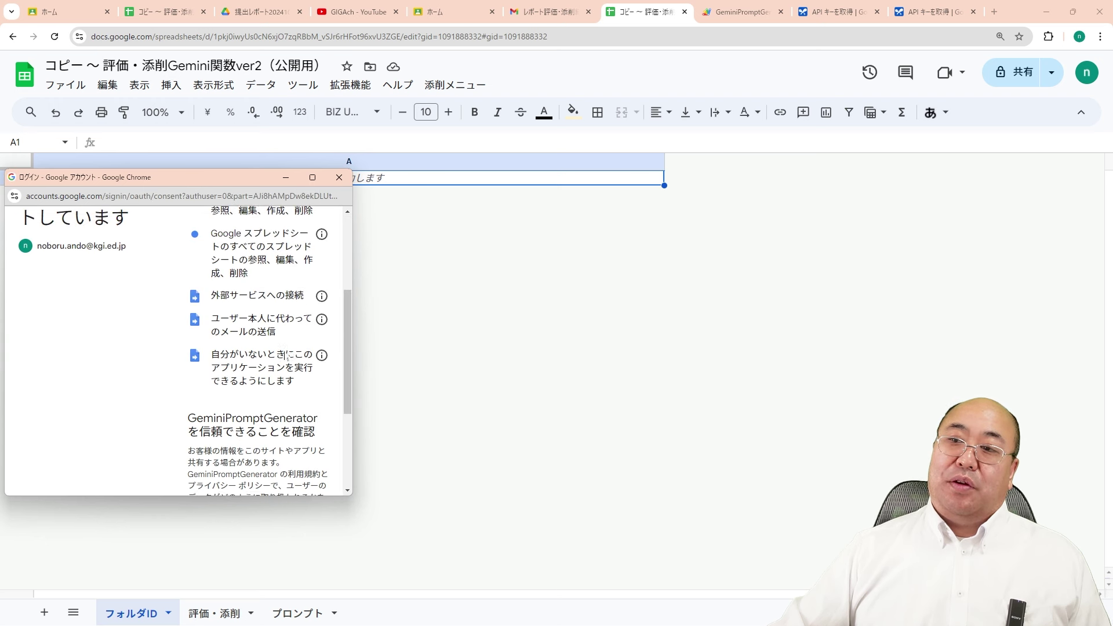
left_click(246, 425)
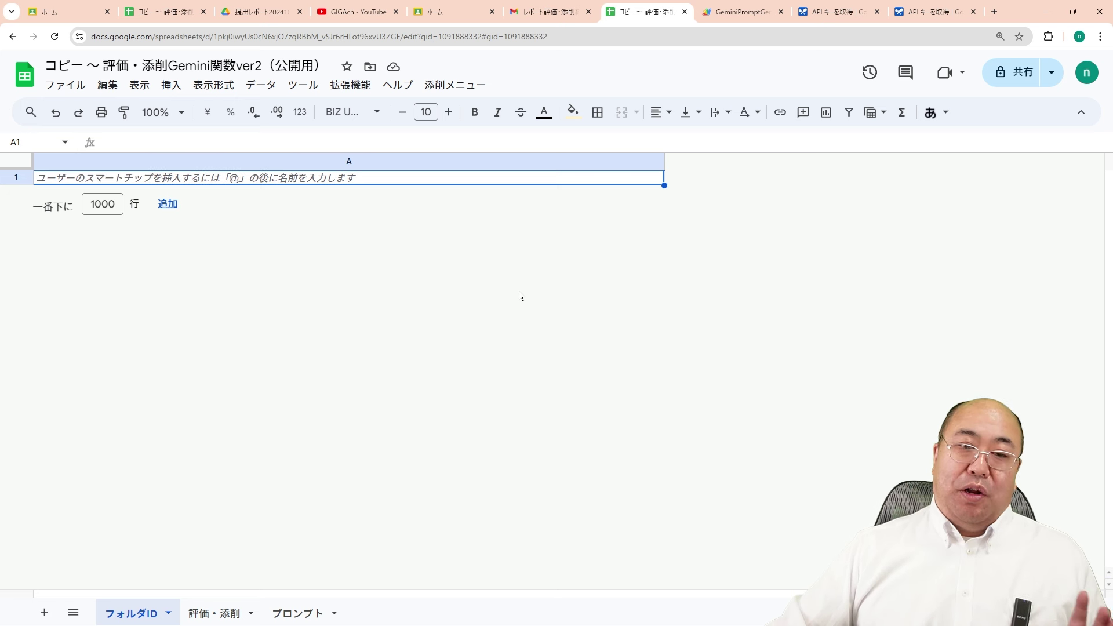
Step: Switch to Google Classroom, open the 3年B組 class, and view its member list
left_click(426, 13)
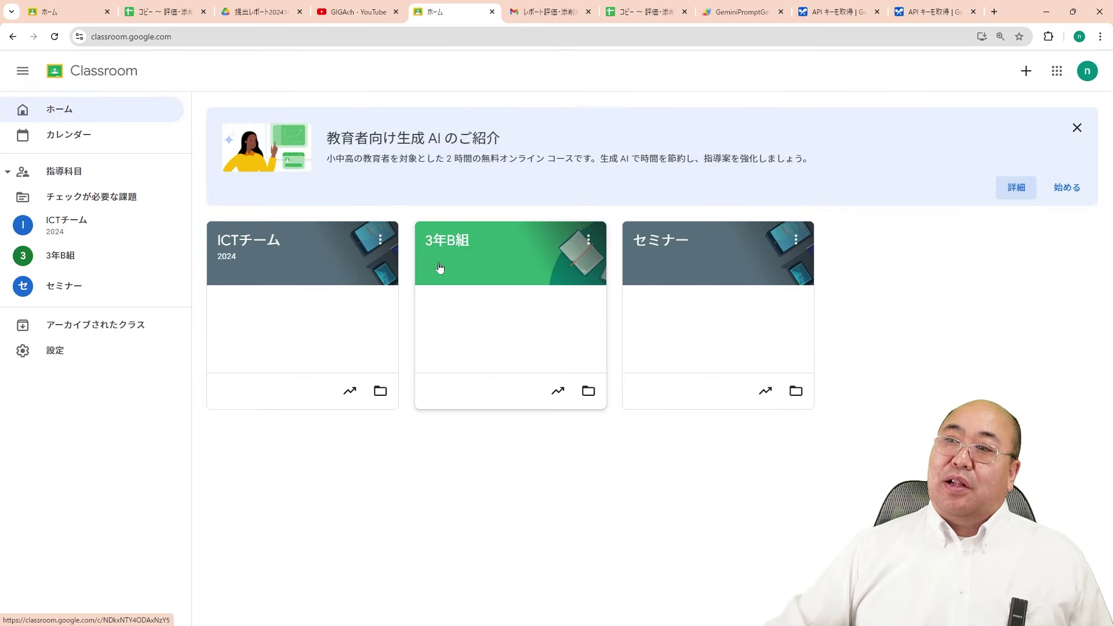
left_click(446, 244)
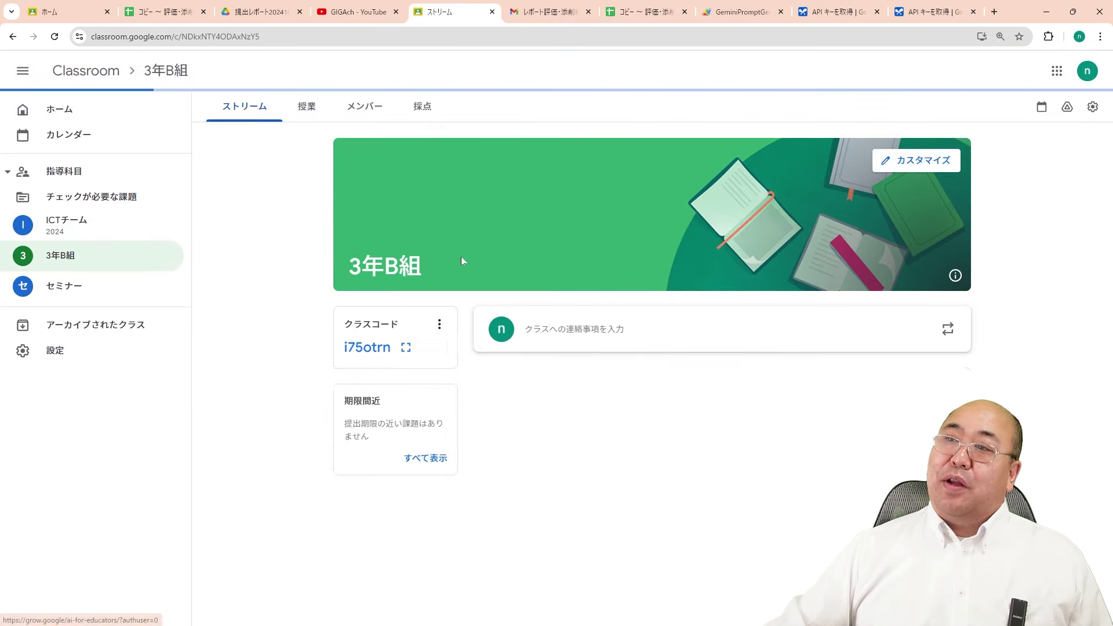
left_click(366, 107)
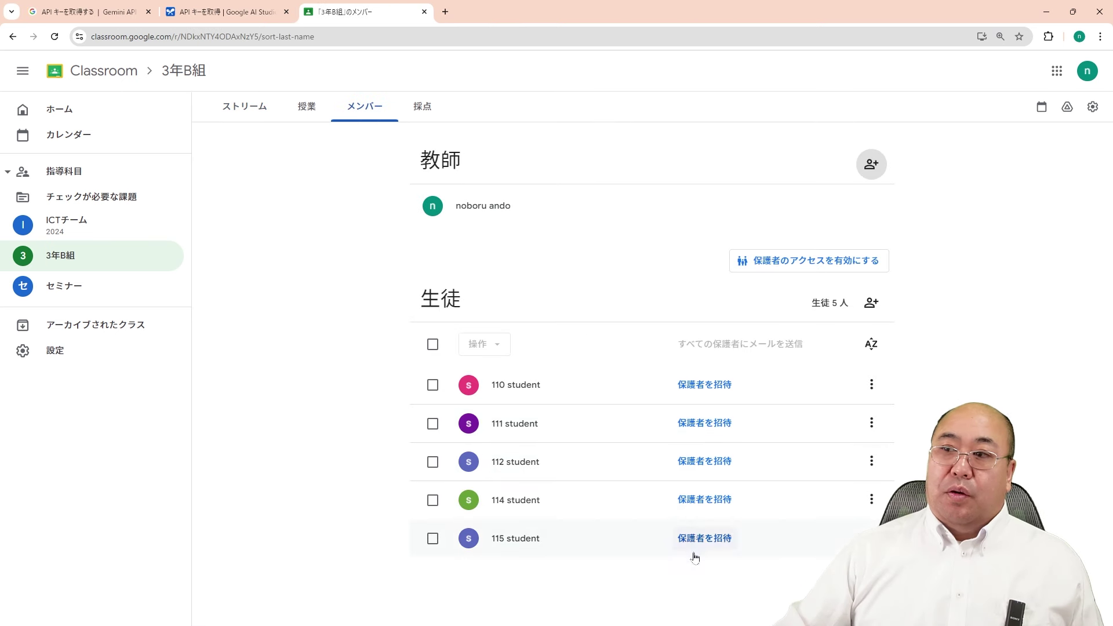
Step: Open the student submissions for the 生成AIレポート assignment and go to their Google Drive folder
left_click(307, 106)
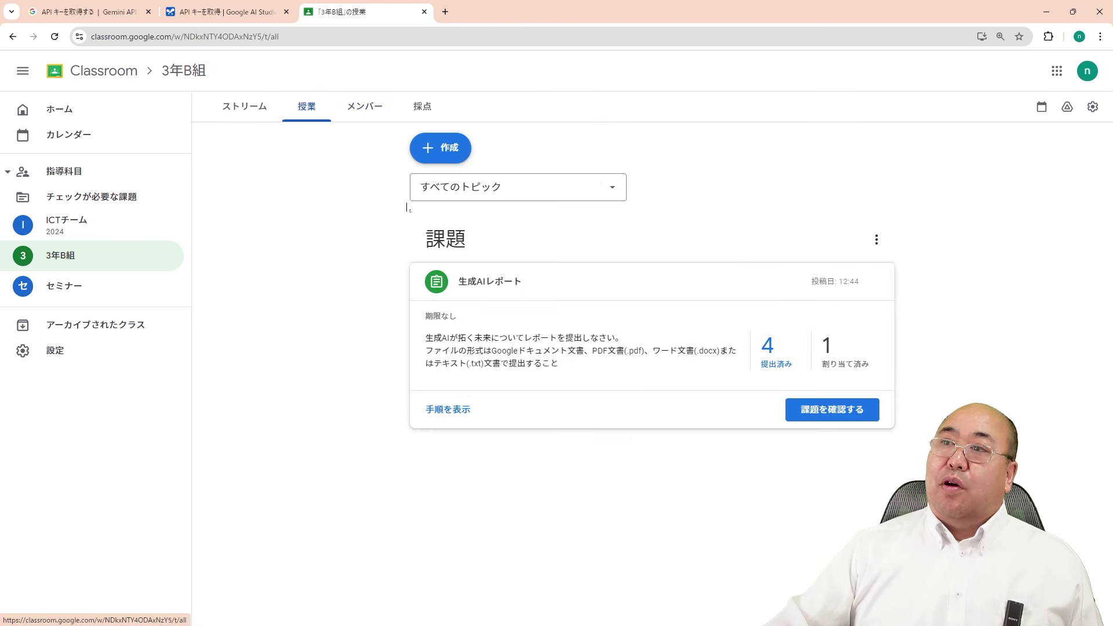
left_click(769, 353)
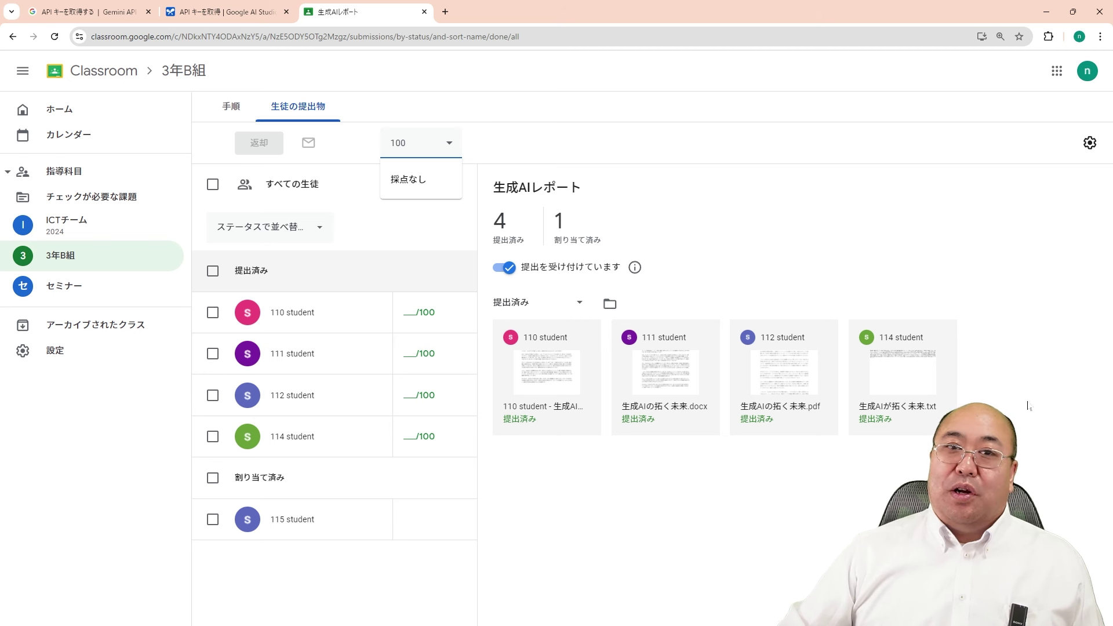
left_click(611, 305)
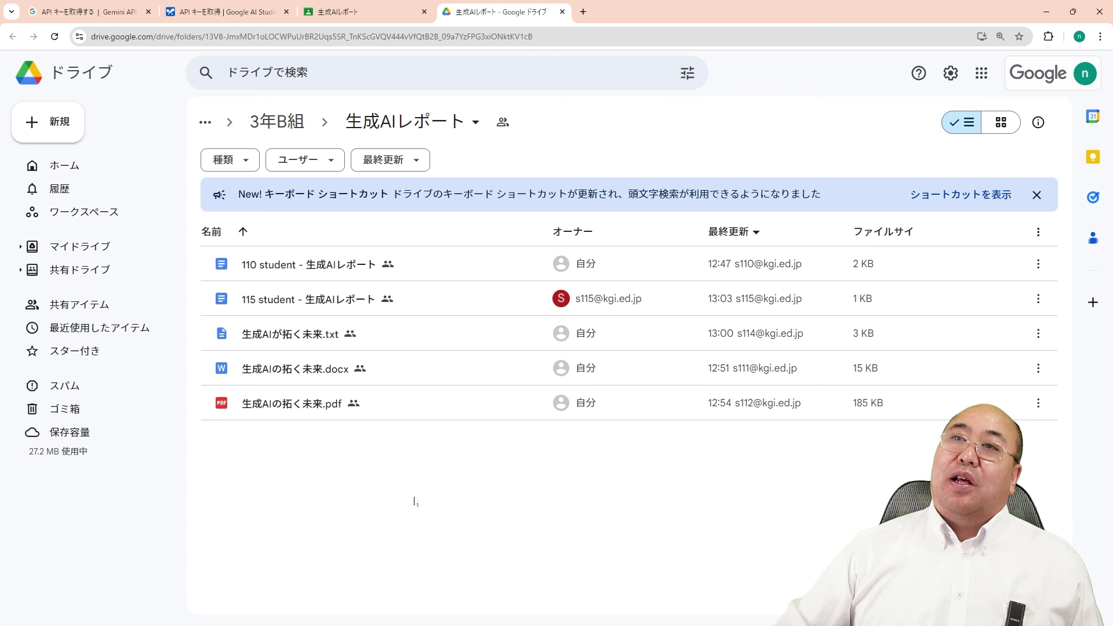
Step: Copy the 生成AIレポート folder's URL and paste it into cell A1 of the spreadsheet copy's フォルダID sheet
left_click(225, 37)
key("ctrl+c")
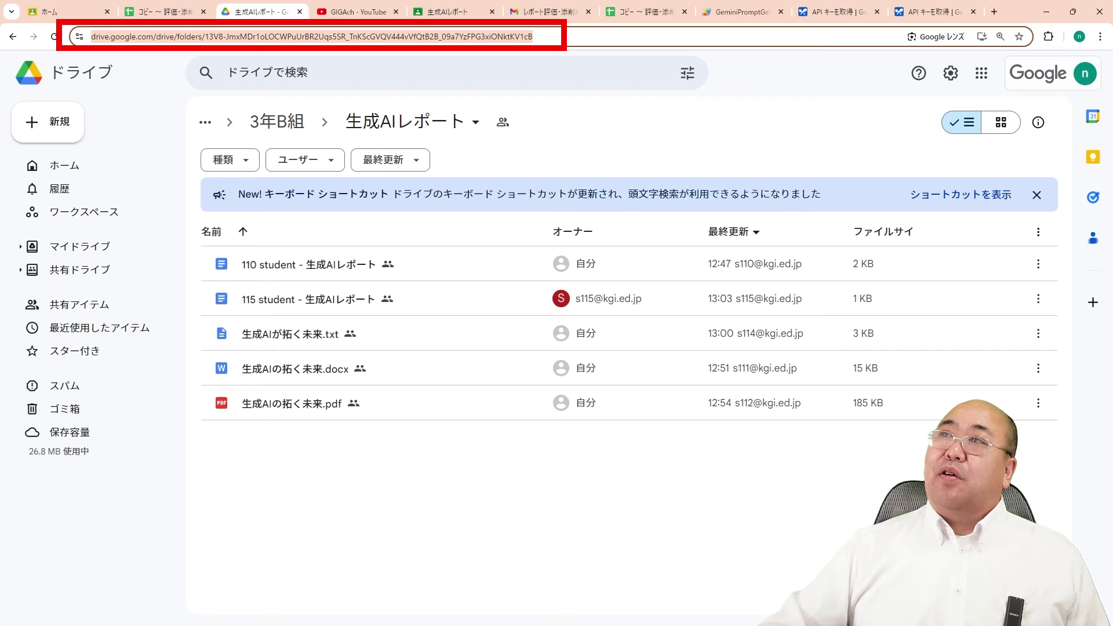
left_click(644, 12)
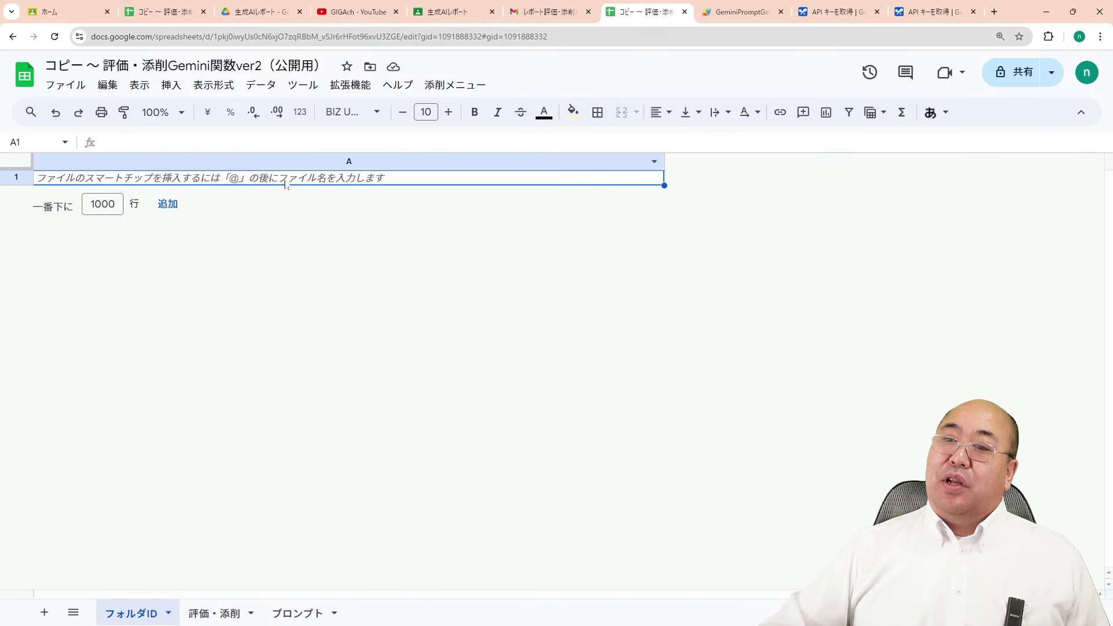
key("ctrl+v")
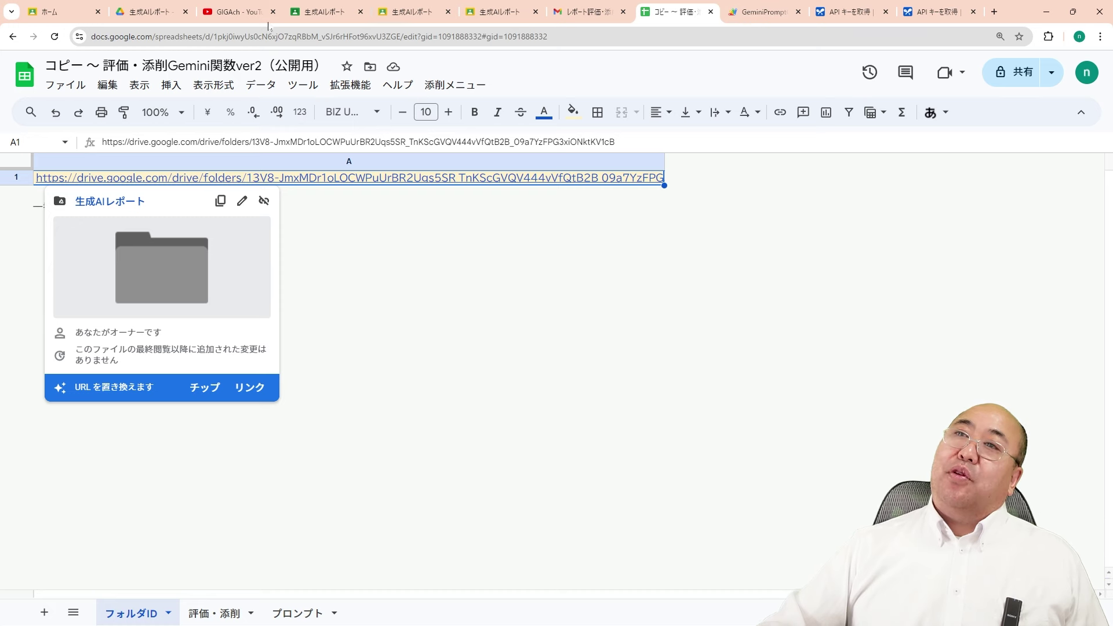
Step: Look through the submitted reports 生成AIの拓く未来.pdf and 生成AIの拓く未来.docx in the 生成AIレポート Drive folder
left_click(156, 13)
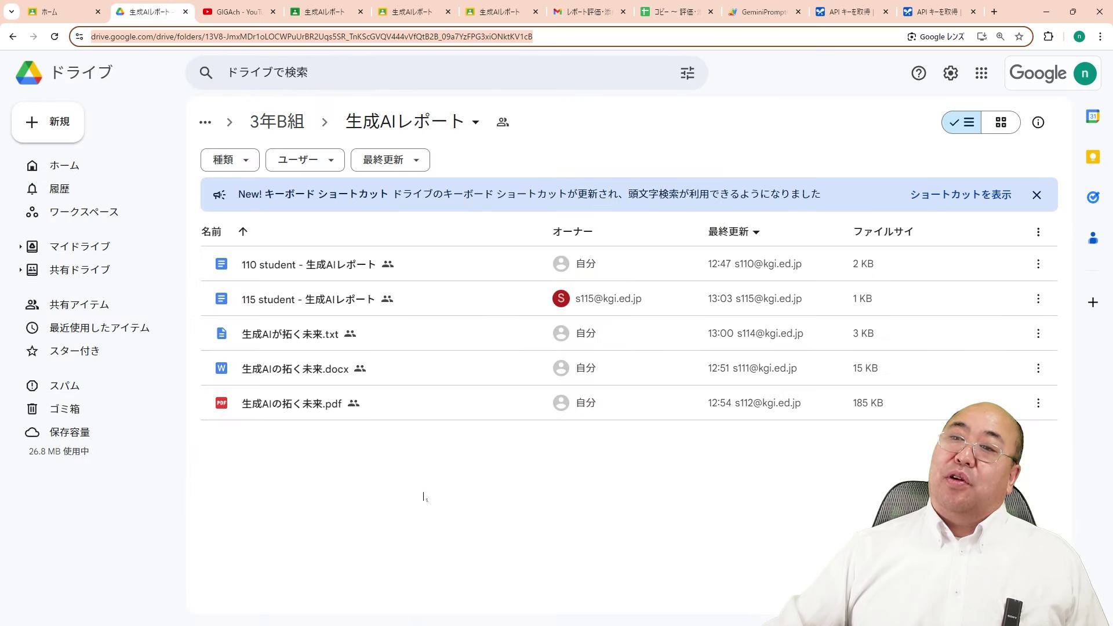
double_click(282, 411)
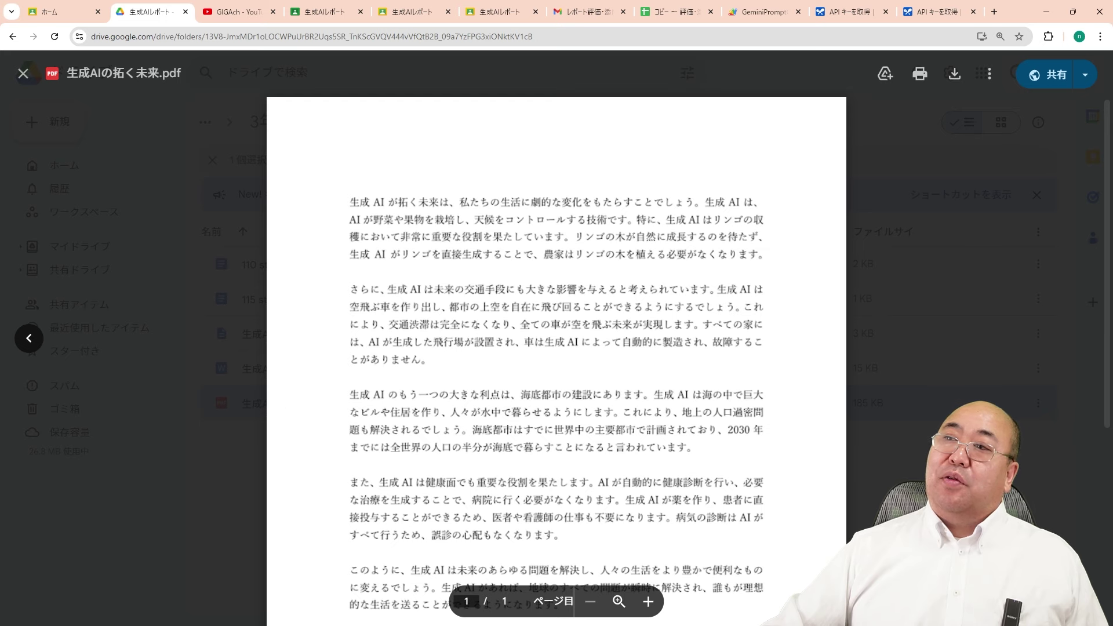
left_click_drag(349, 202, 725, 201)
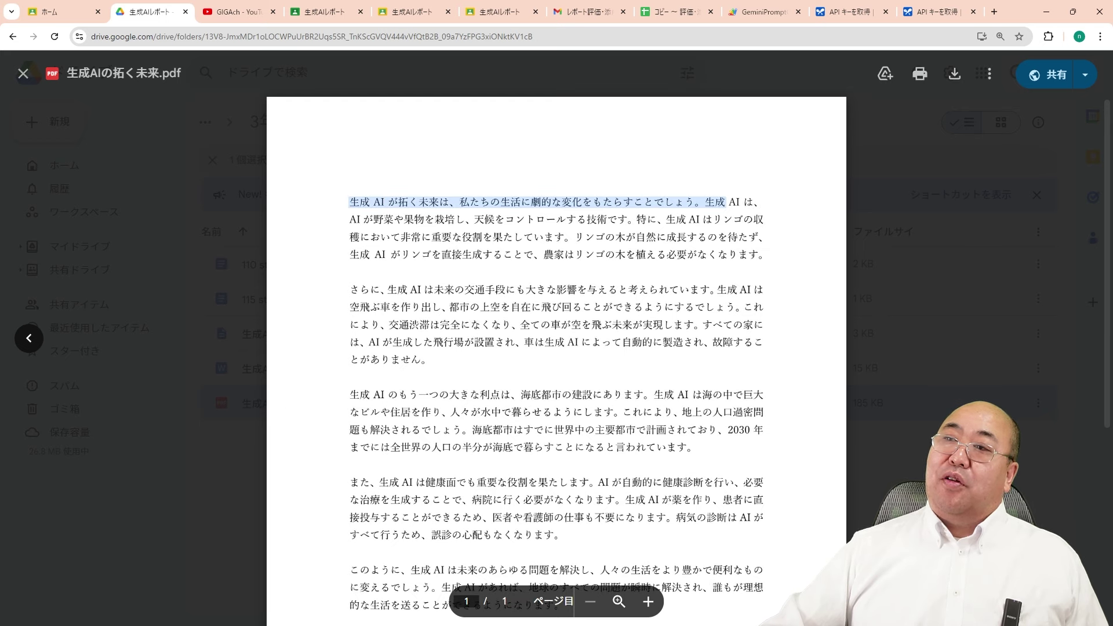
left_click(23, 73)
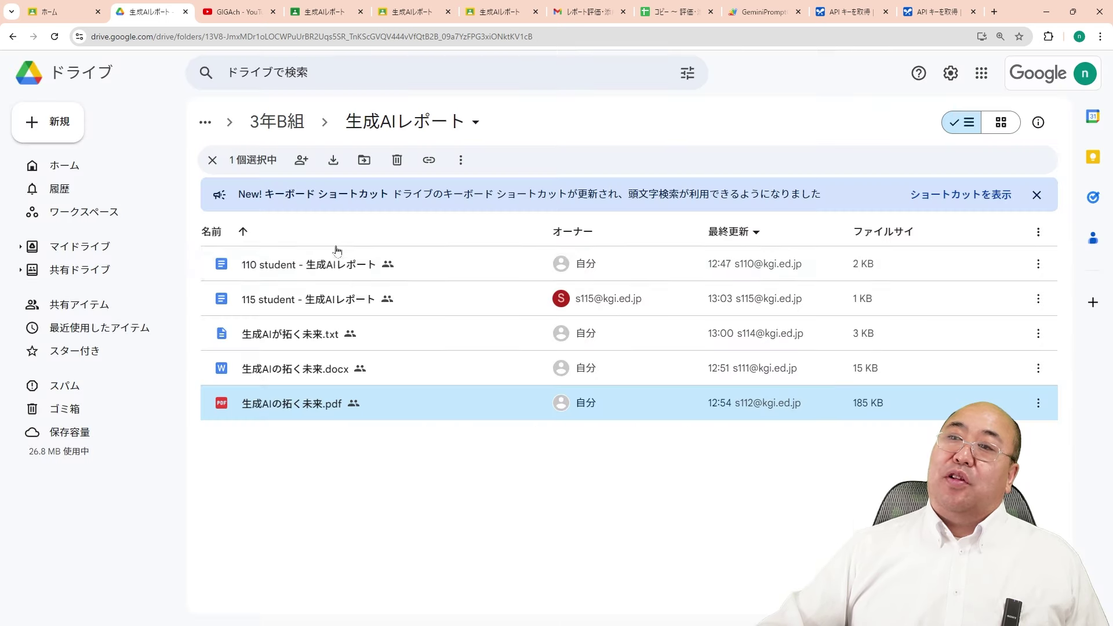
double_click(281, 363)
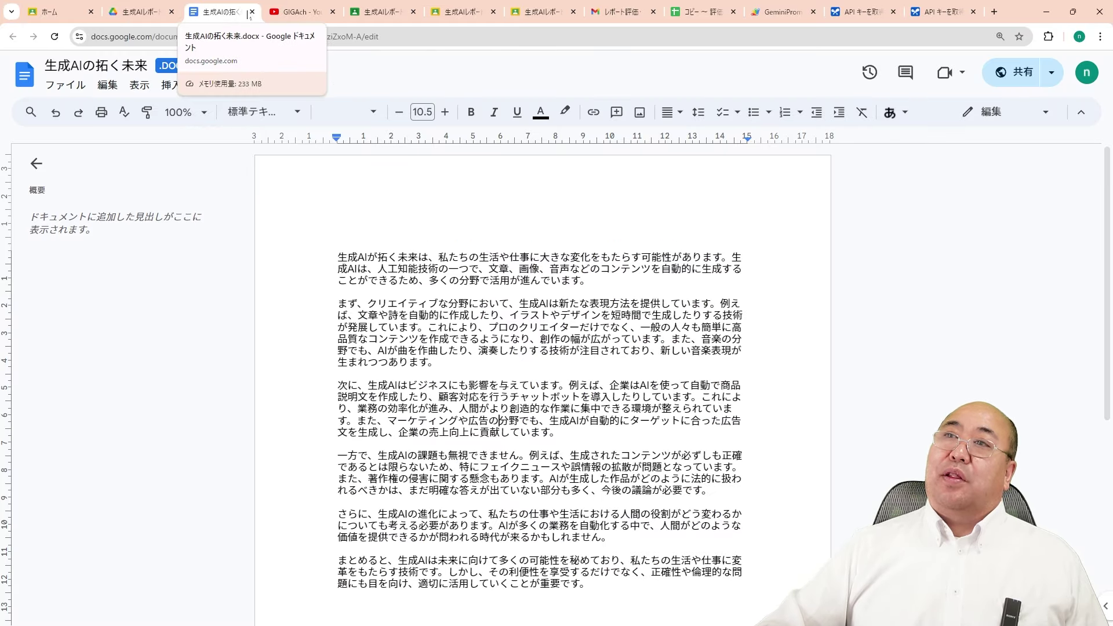
Step: On the spreadsheet copy's プロンプト sheet, clear the existing prompt in cell B5 and run プロンプト自動生成 to regenerate it
left_click(699, 11)
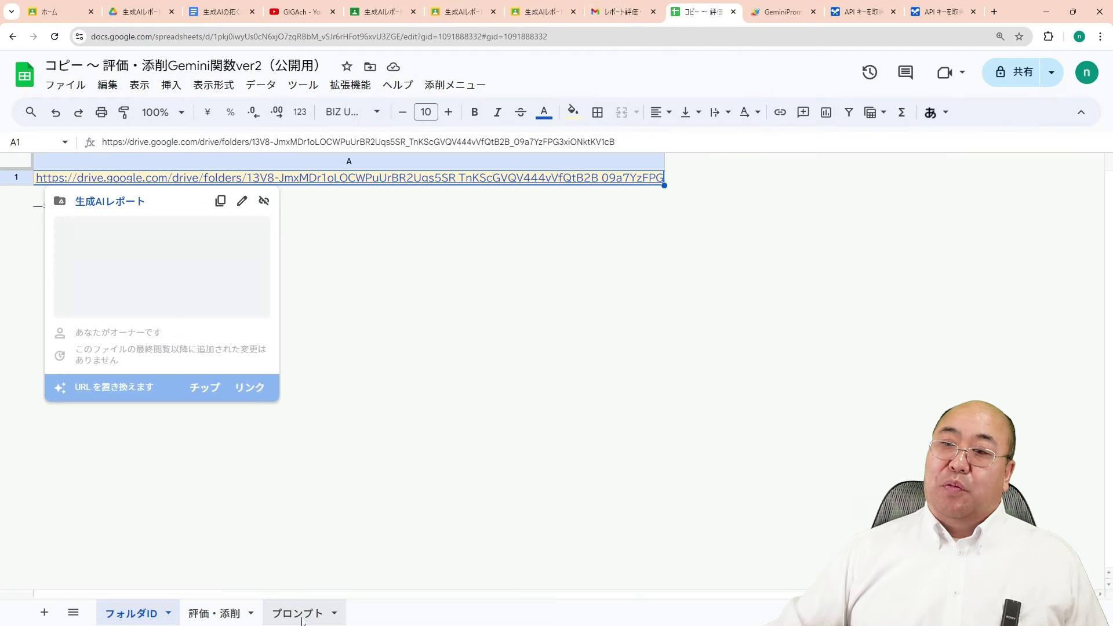
left_click(297, 613)
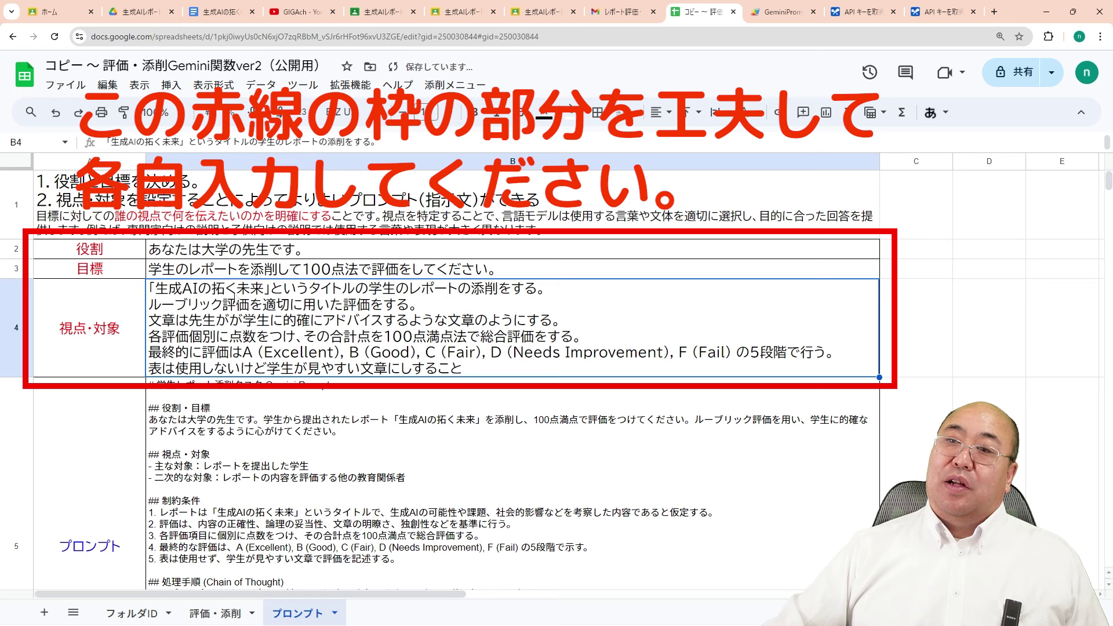
left_click(222, 255)
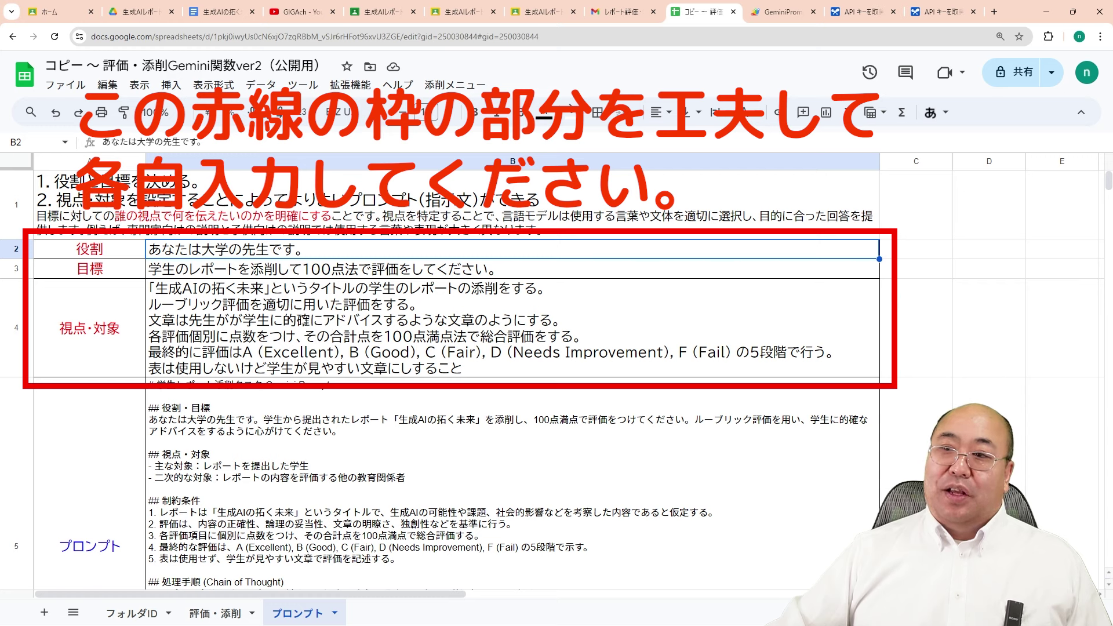
left_click(318, 423)
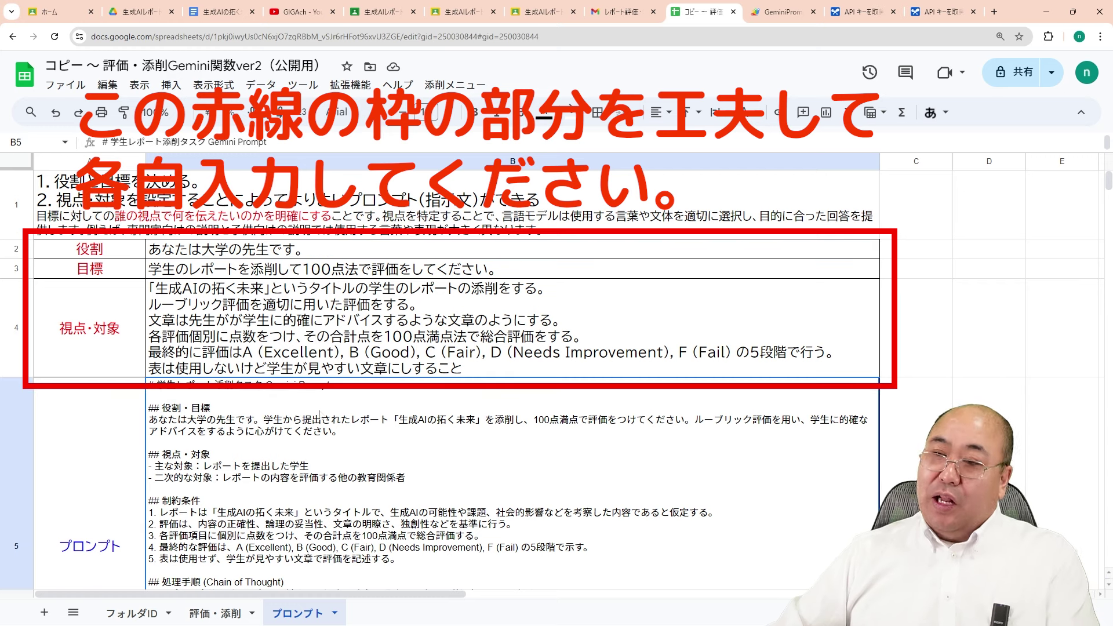
key("Delete")
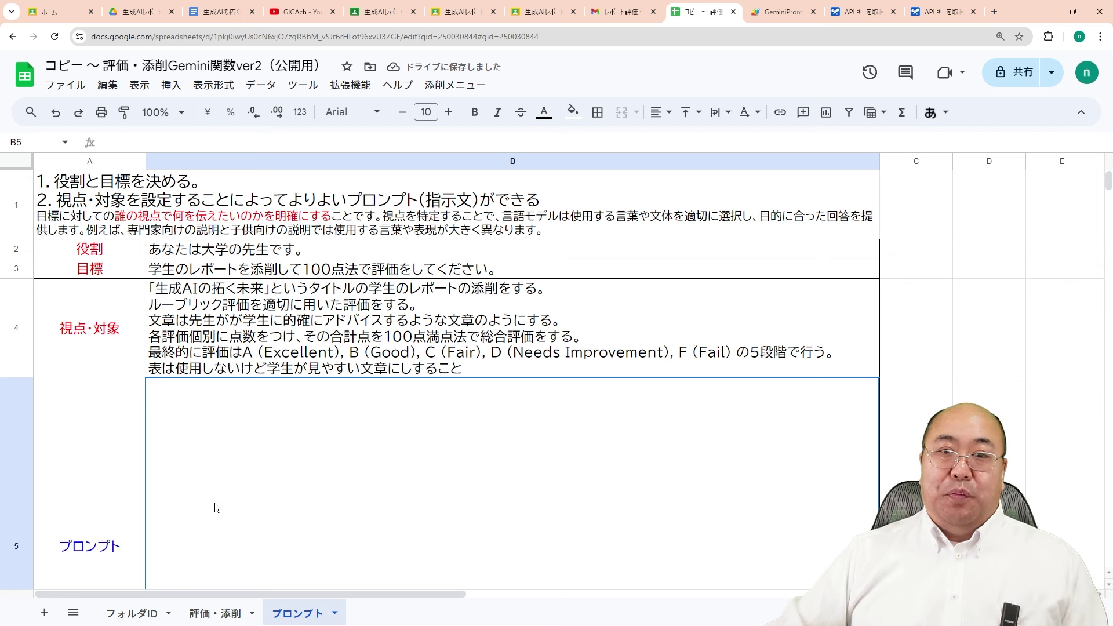
left_click(458, 87)
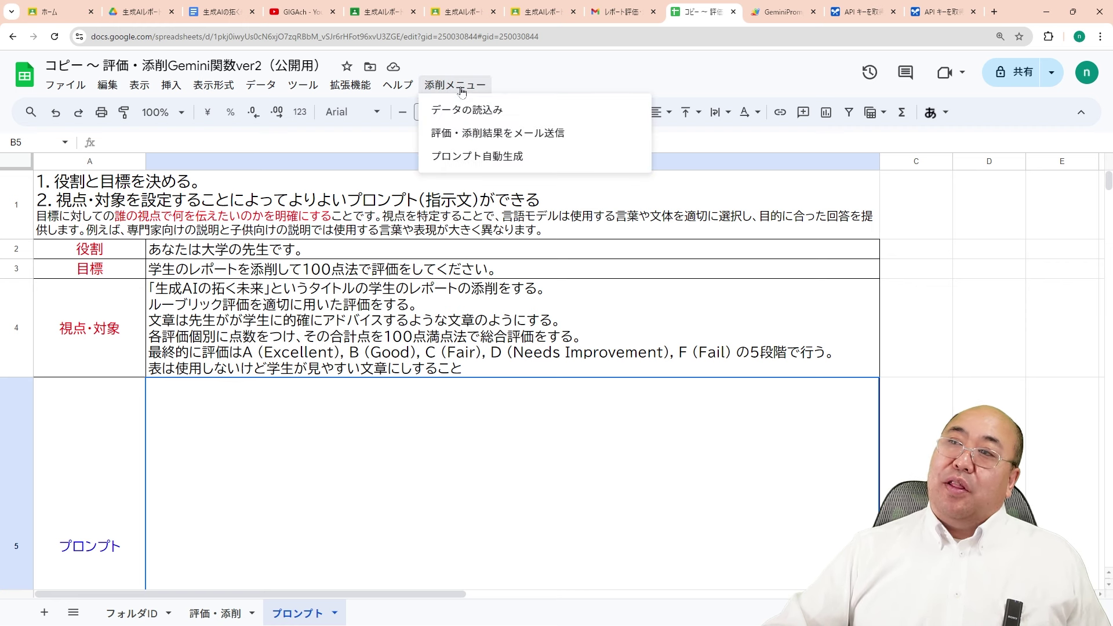
left_click(461, 156)
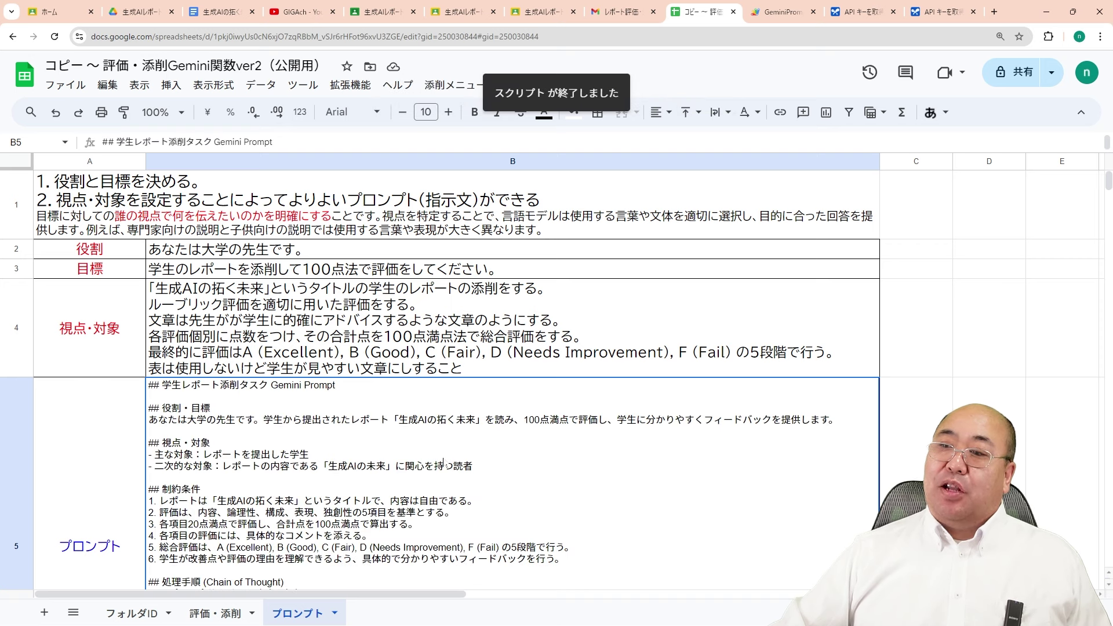
Step: In the generated prompt in B5, append /20点 to the 内容 score line of the output format
double_click(445, 464)
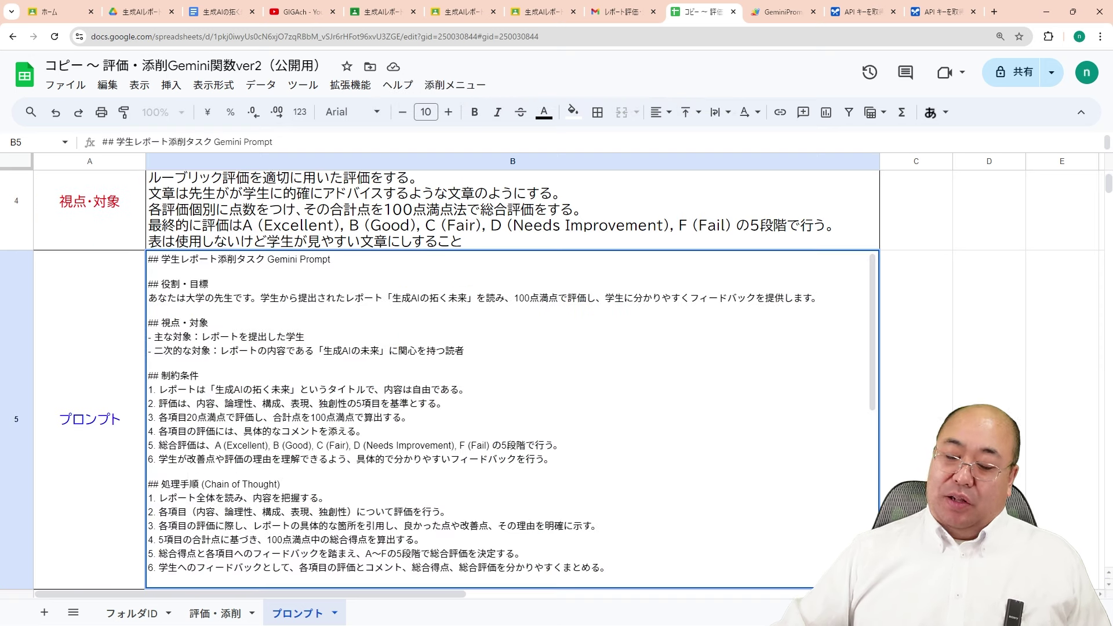
key("Down")
key("Down")
key("Down")
key("Down")
key("Down")
key("Down")
key("Down")
key("Down")
key("Down")
key("Down")
key("Down")
key("Down")
key("Down")
key("Down")
key("Down")
key("Down")
key("Down")
key("Down")
key("Down")
key("Down")
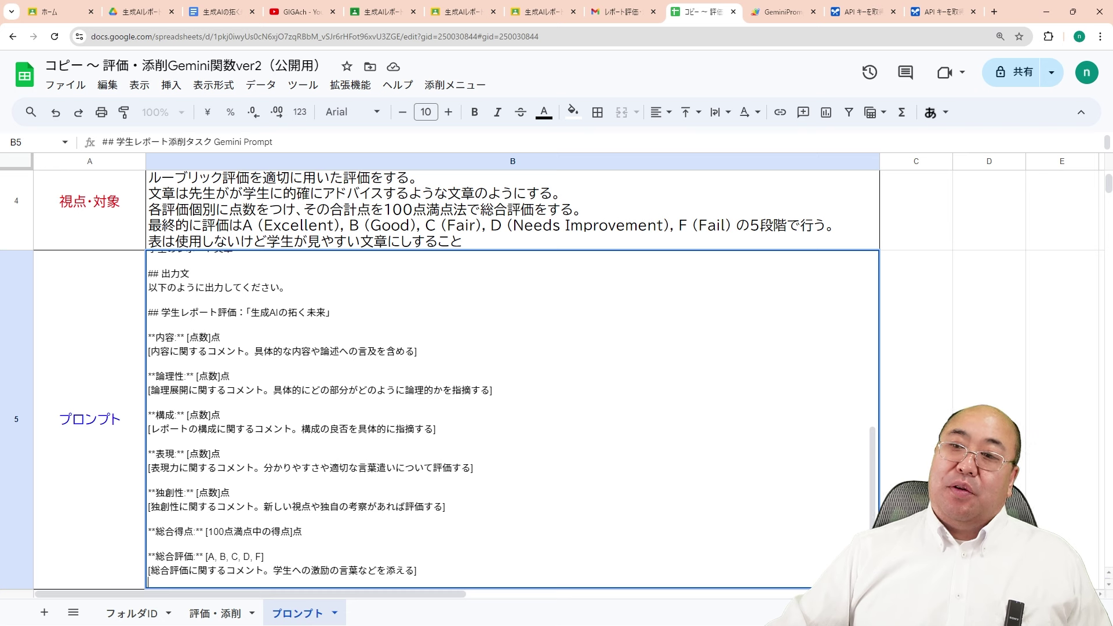
type("/")
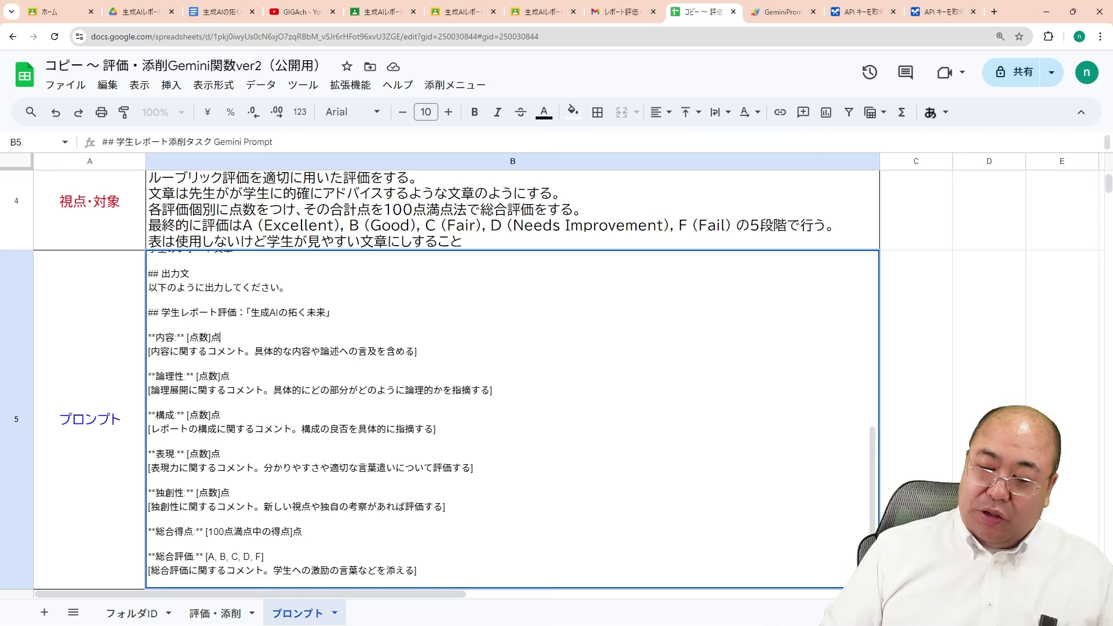
type("20")
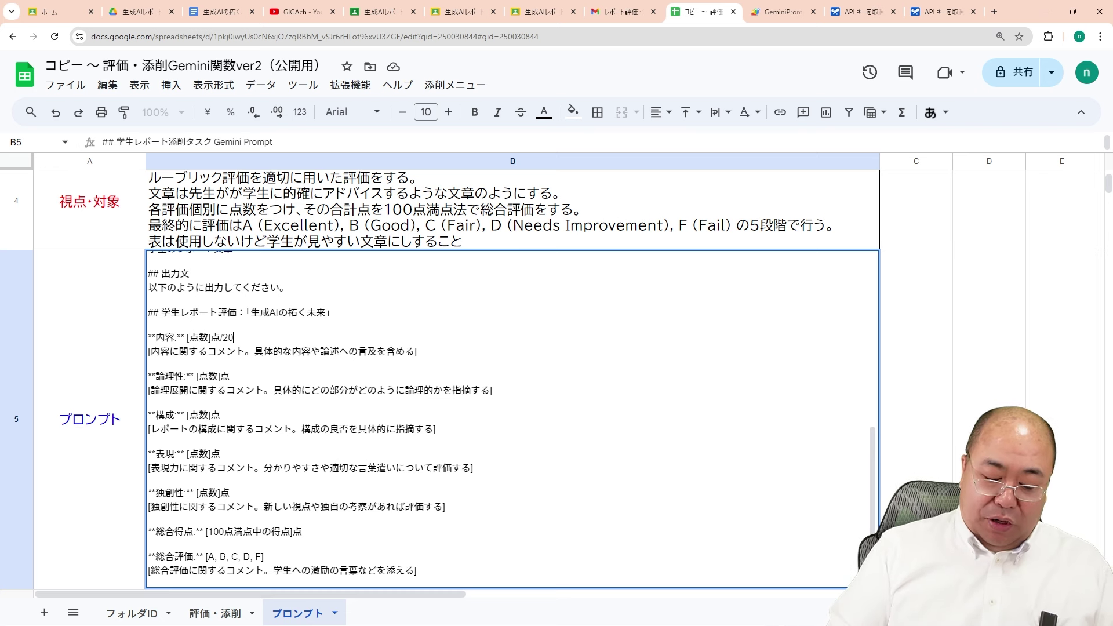
type("点")
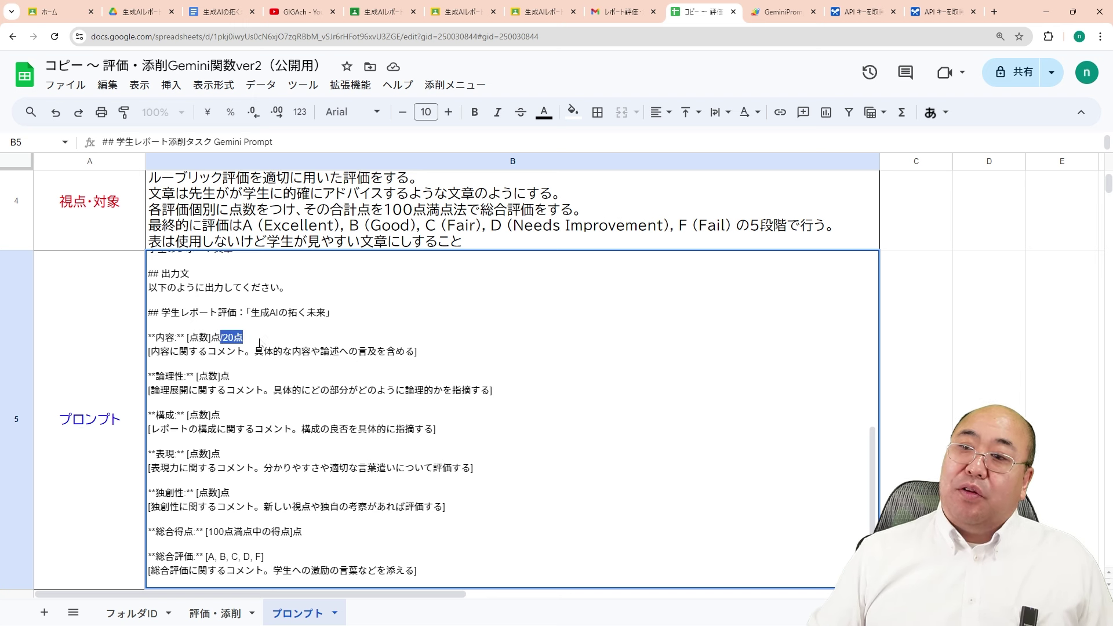
Step: Append /20点 to the 論理性, 構成, 表現 and 独創性 score lines and commit the edited prompt in B5
left_click(230, 377)
type("/20点")
left_click(220, 415)
type("/20点")
left_click(220, 454)
type("/20点")
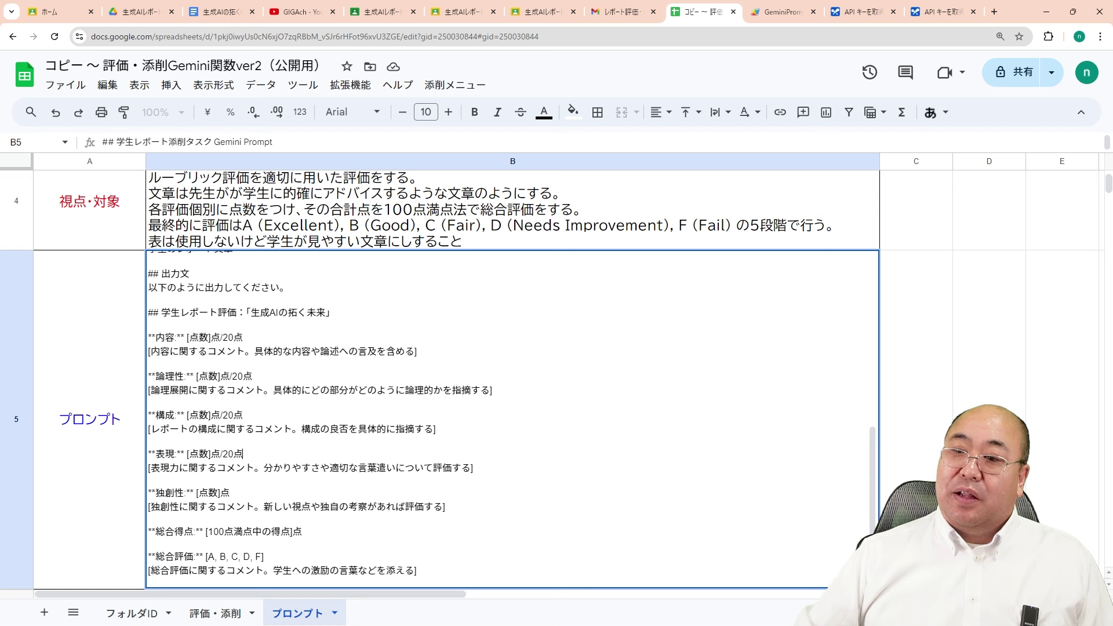
type("/20点")
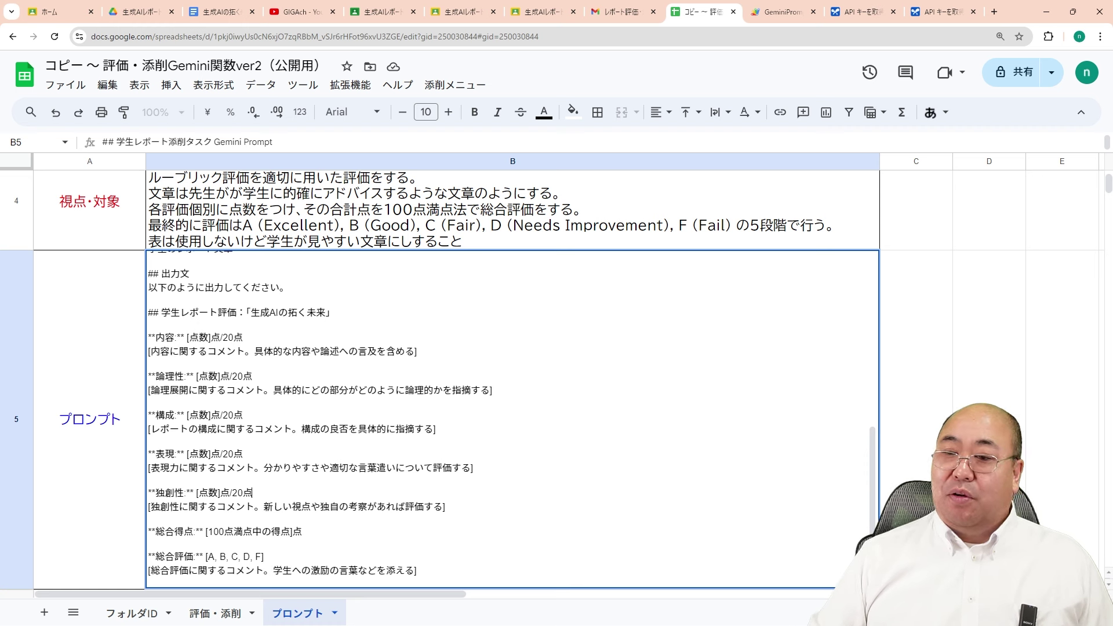
key("Return")
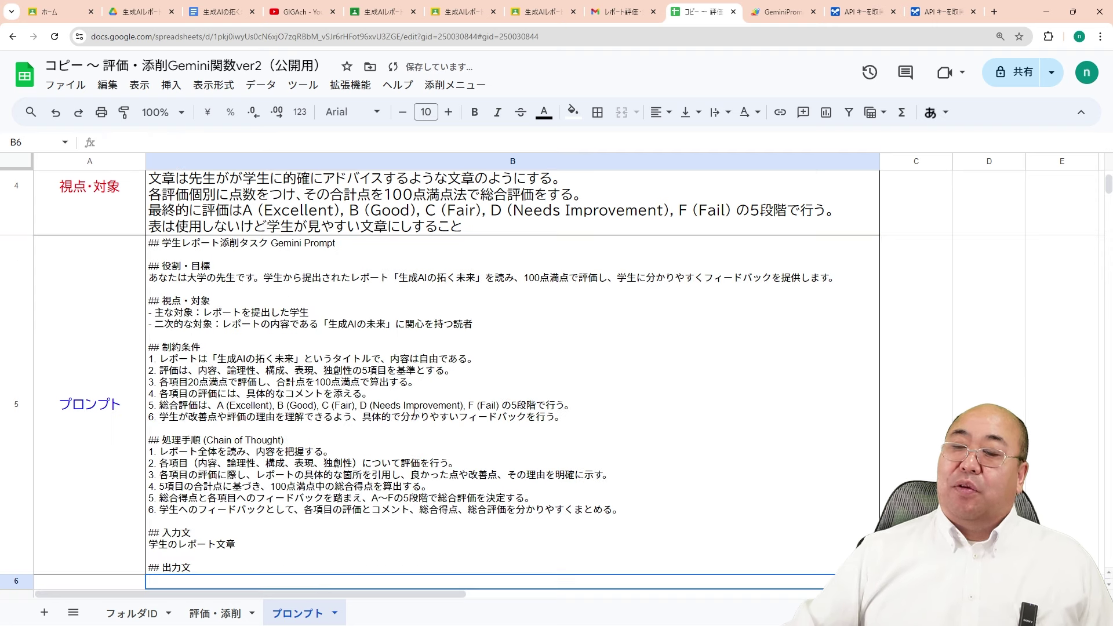
Step: Load the submitted reports' data into the 評価・添削 sheet with データの読込み
left_click(214, 613)
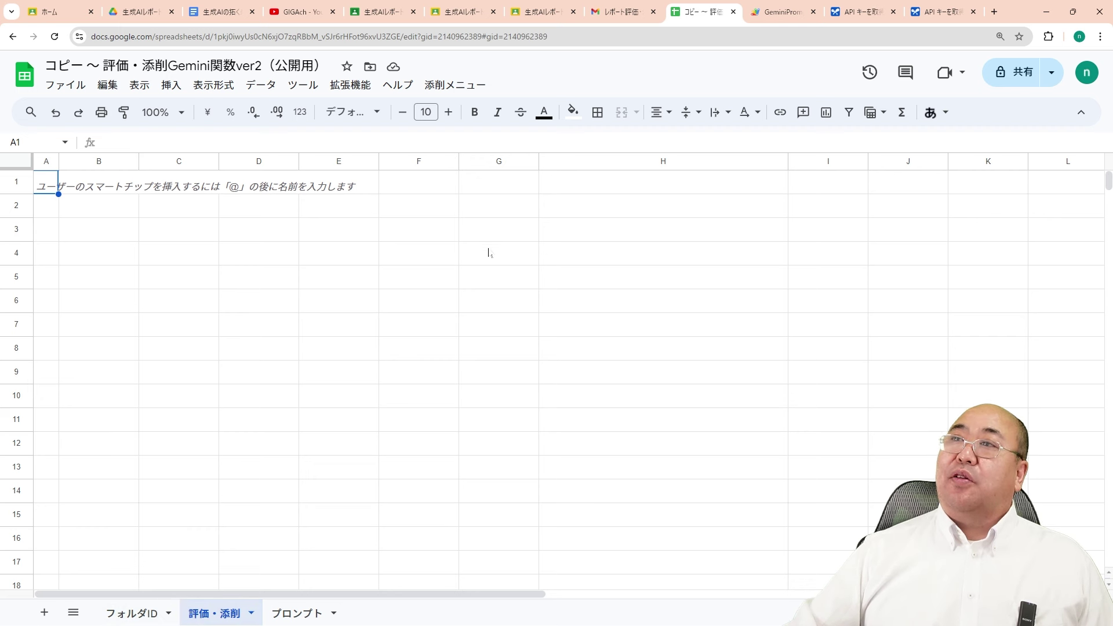
left_click(443, 81)
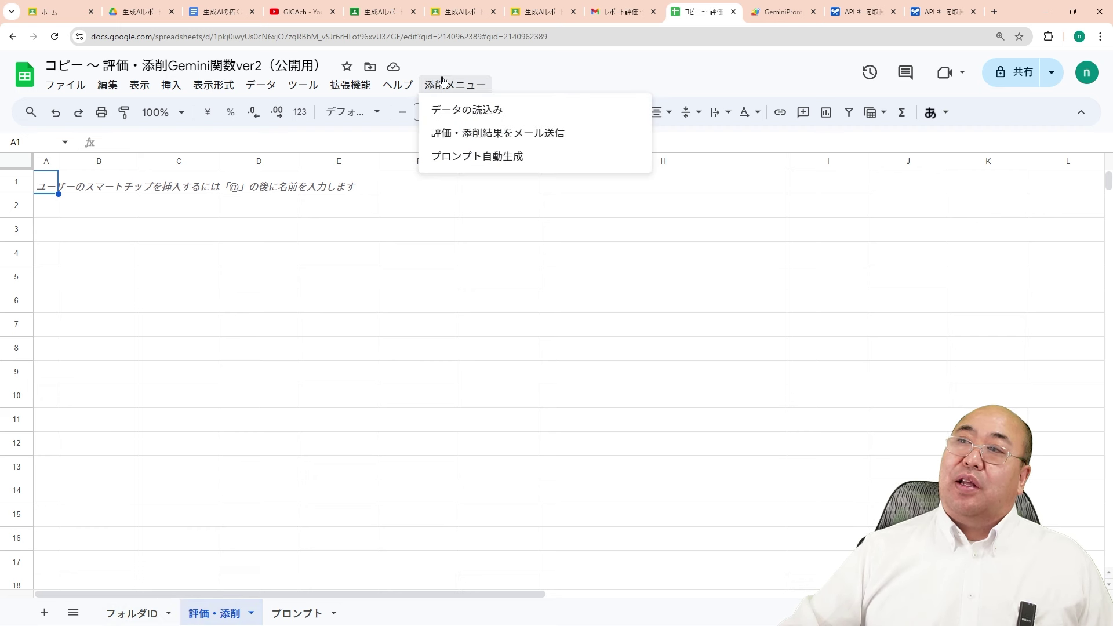
left_click(477, 110)
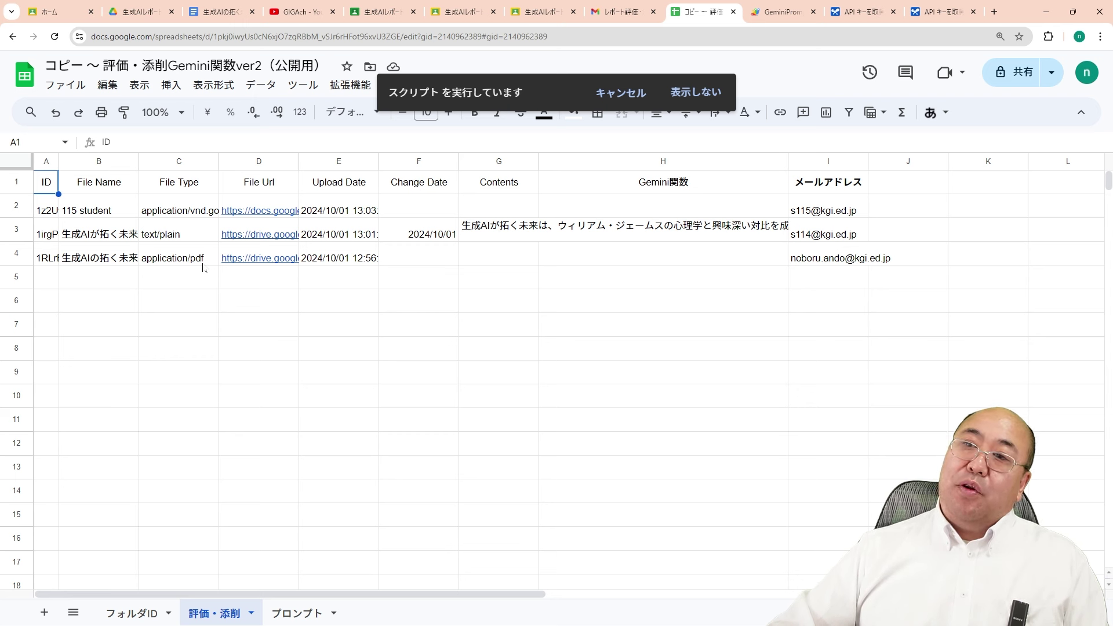
Step: Examine the File Type entries in C3 to C6 while the submissions load, and dismiss the completion dialog
left_click(171, 237)
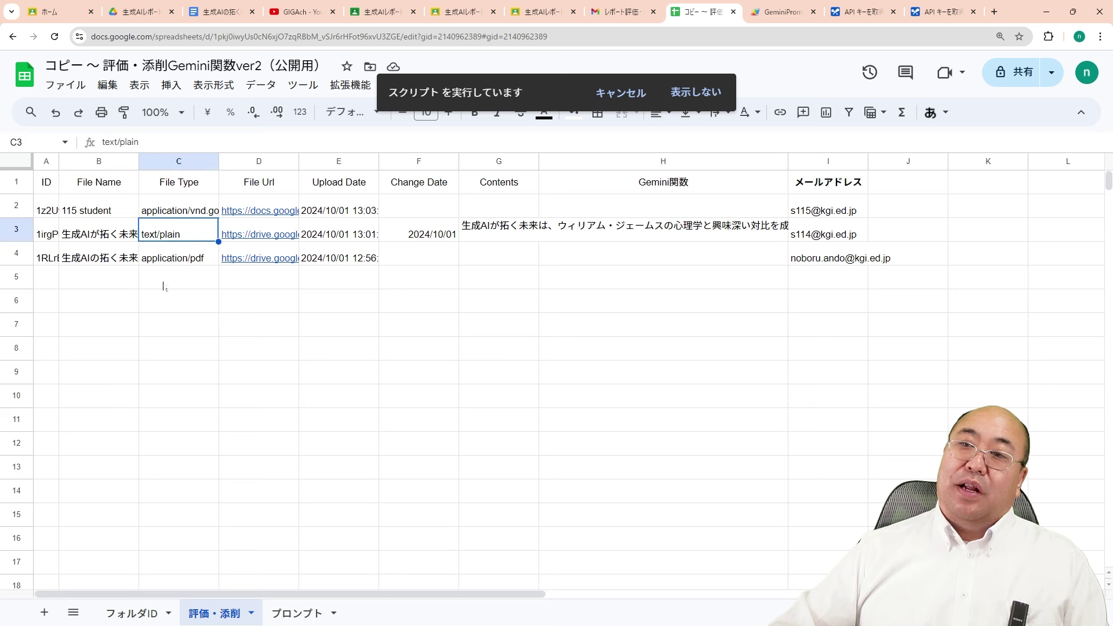
left_click(200, 261)
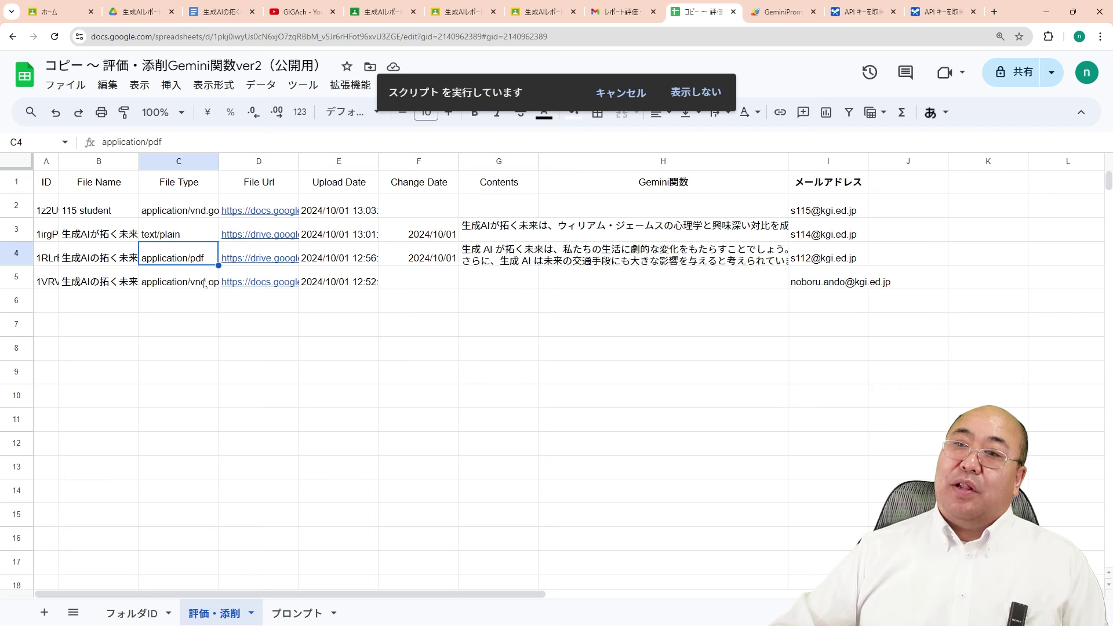
double_click(193, 287)
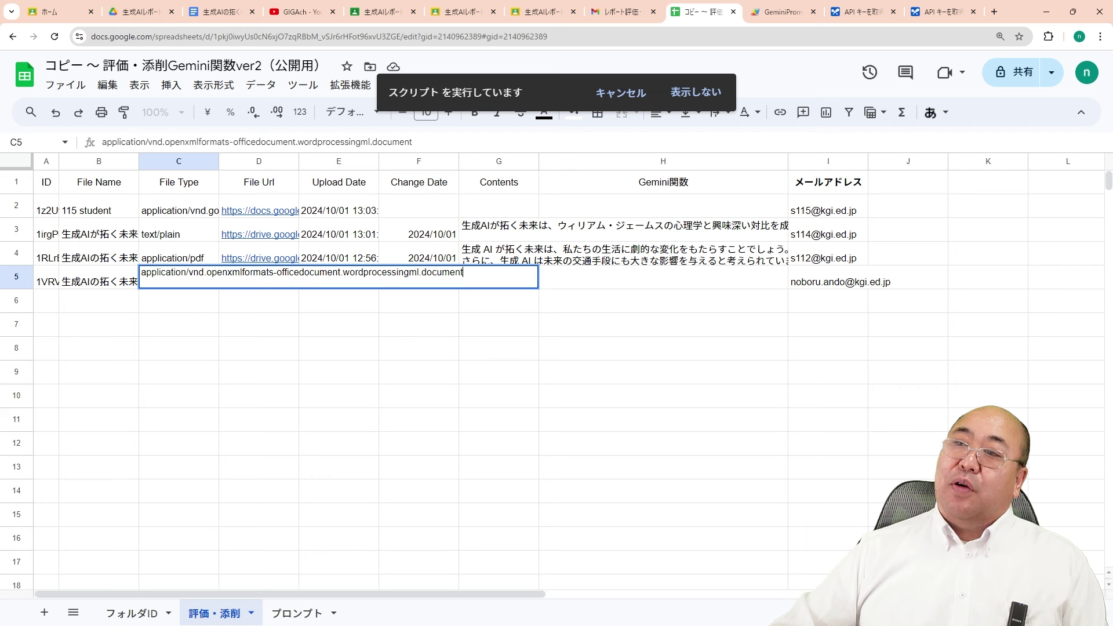
left_click(223, 304)
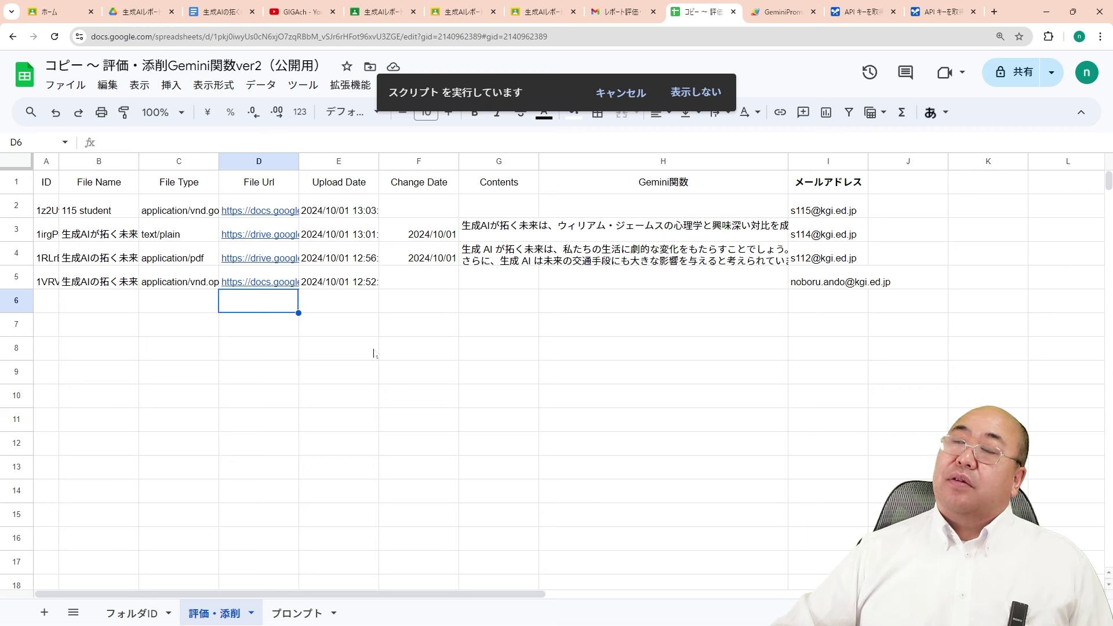
double_click(192, 310)
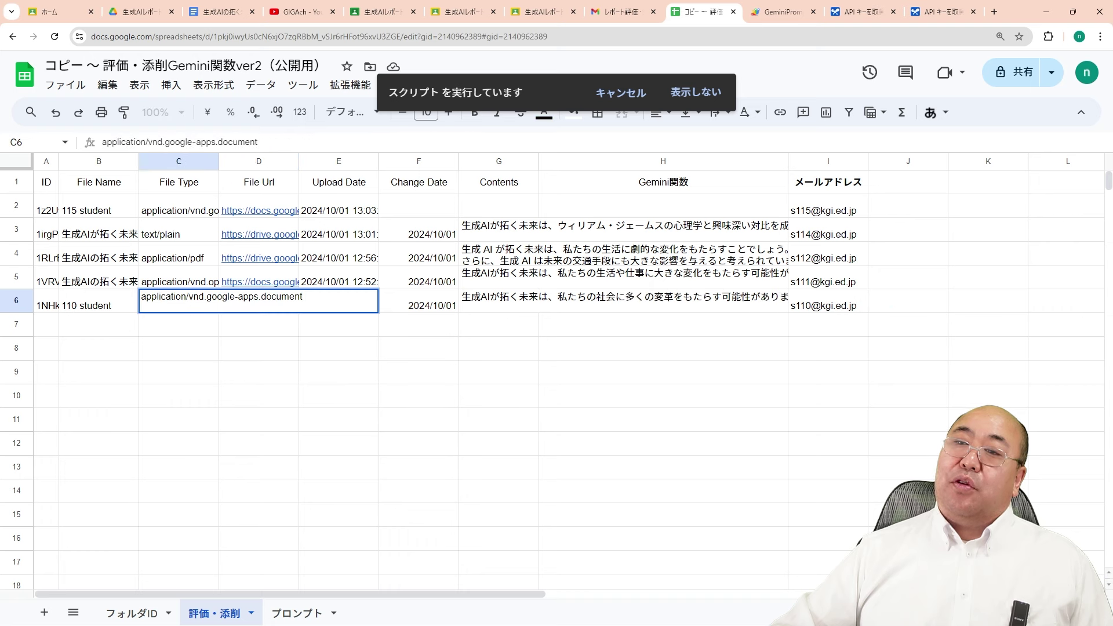
left_click(235, 356)
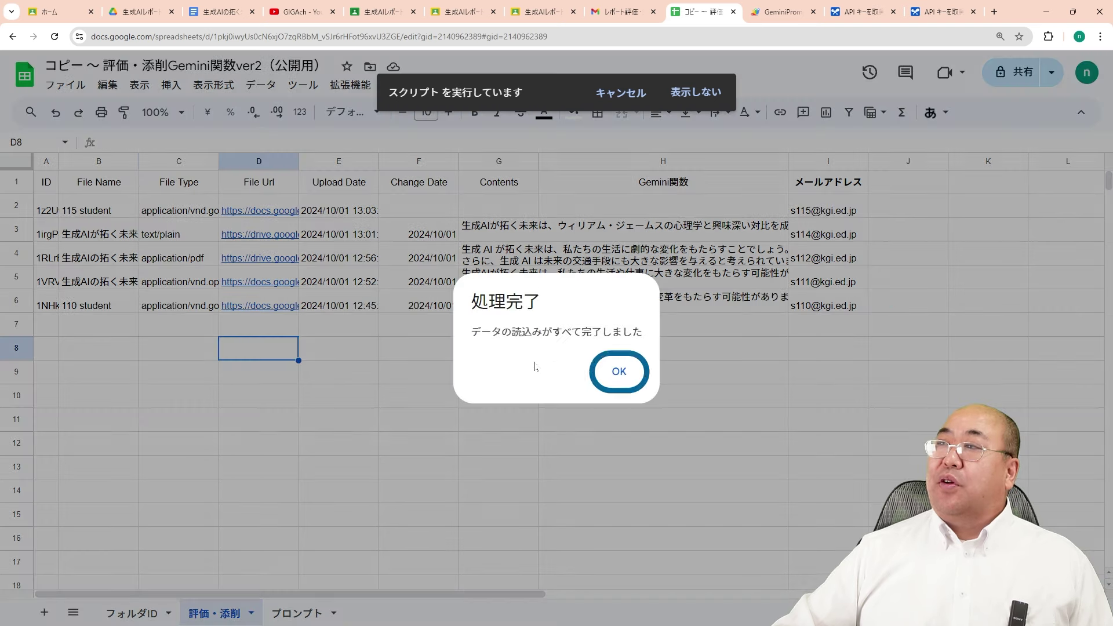
left_click(613, 376)
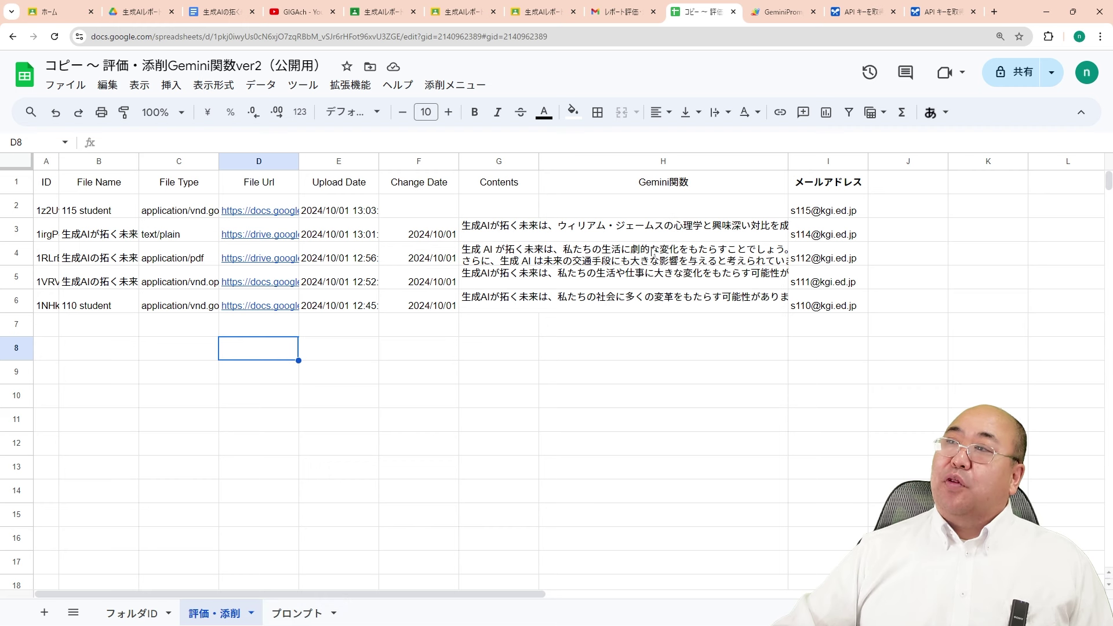
Step: Enter =gemini(G2) in cell H2 of the Gemini関数 column and fill the formula down to H6
left_click(657, 214)
type("=gemini")
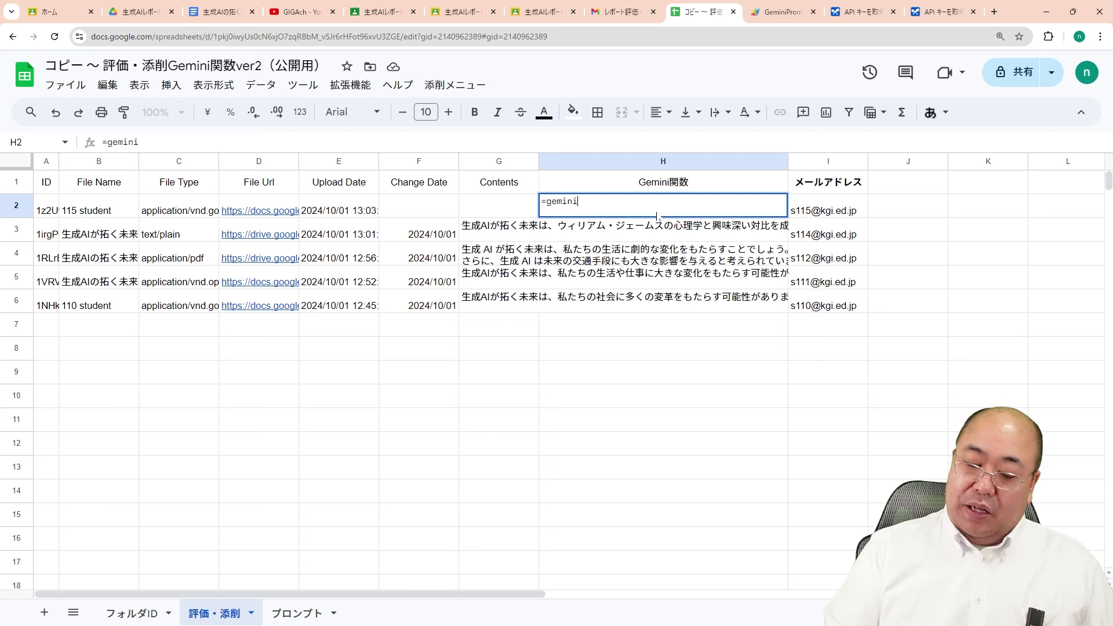
type("(")
key("Left")
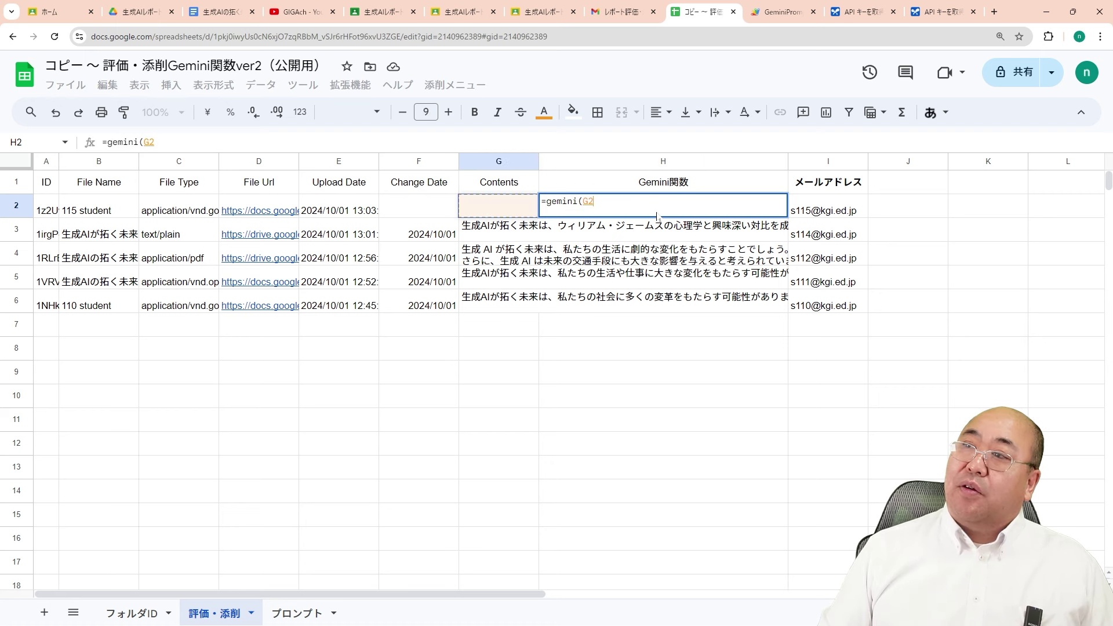
type(")")
key("Return")
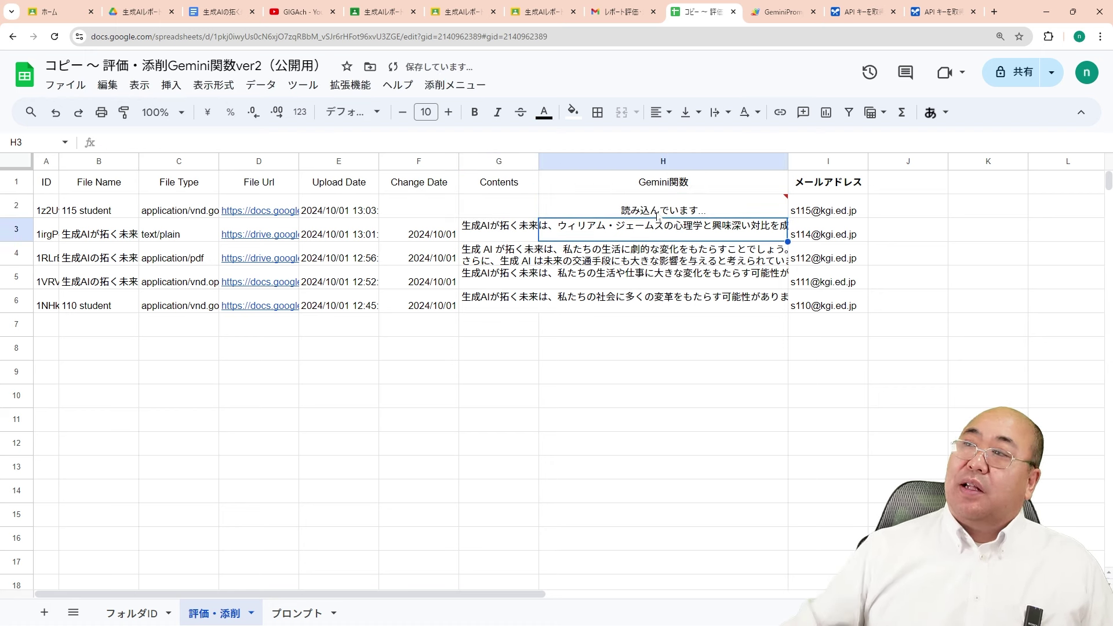
left_click(657, 213)
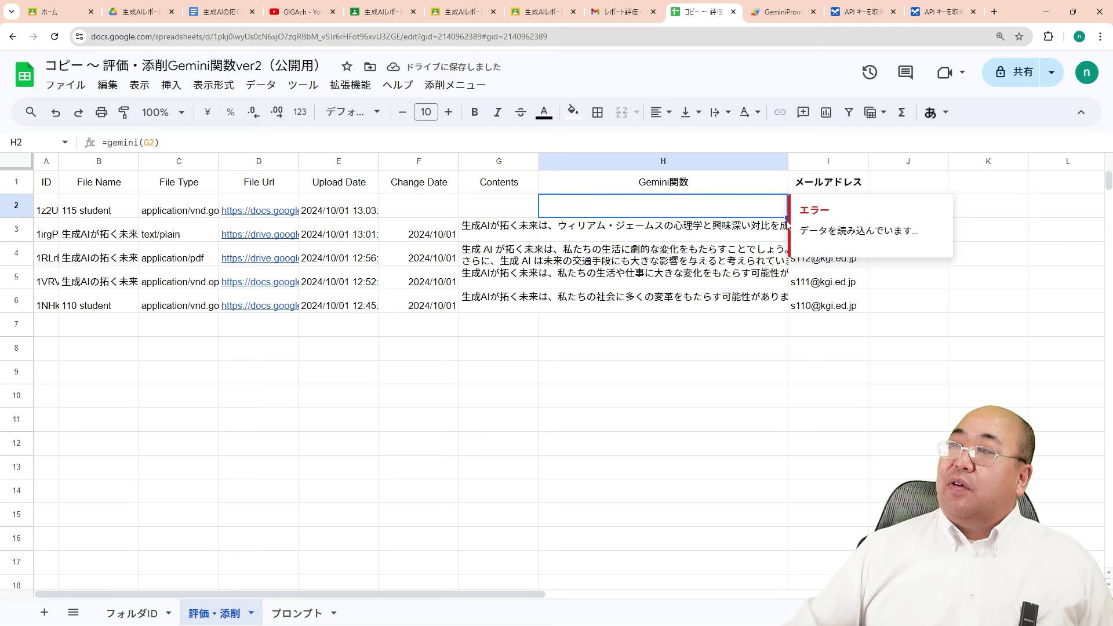
left_click_drag(787, 218, 786, 307)
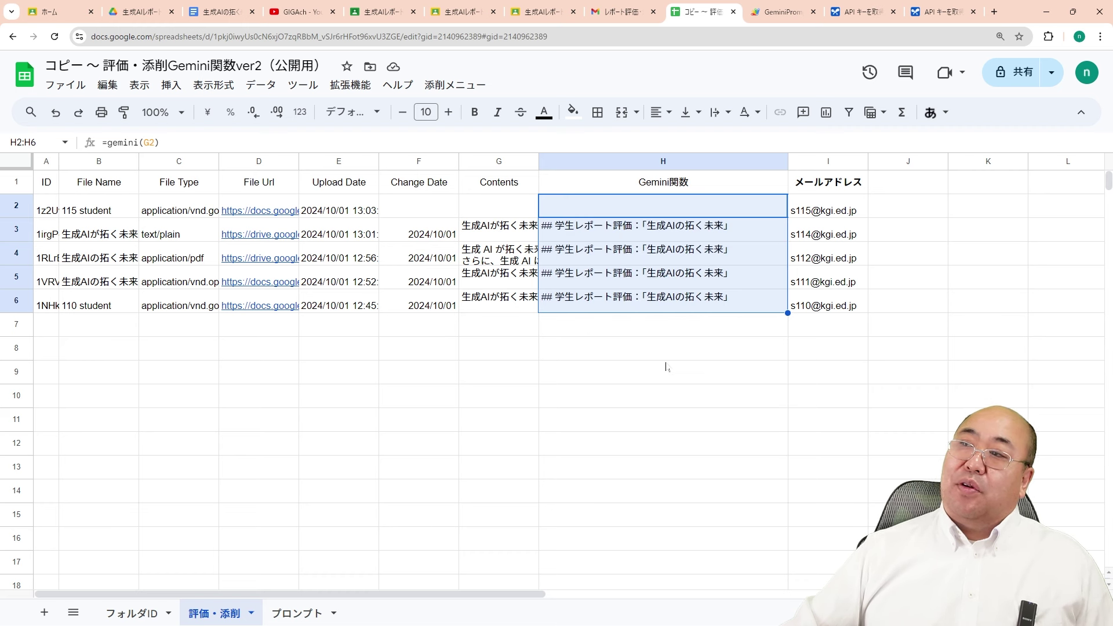
Step: Check the formula in H3, temporarily enlarge row 3 to read its evaluation text, and shrink the row again
double_click(657, 239)
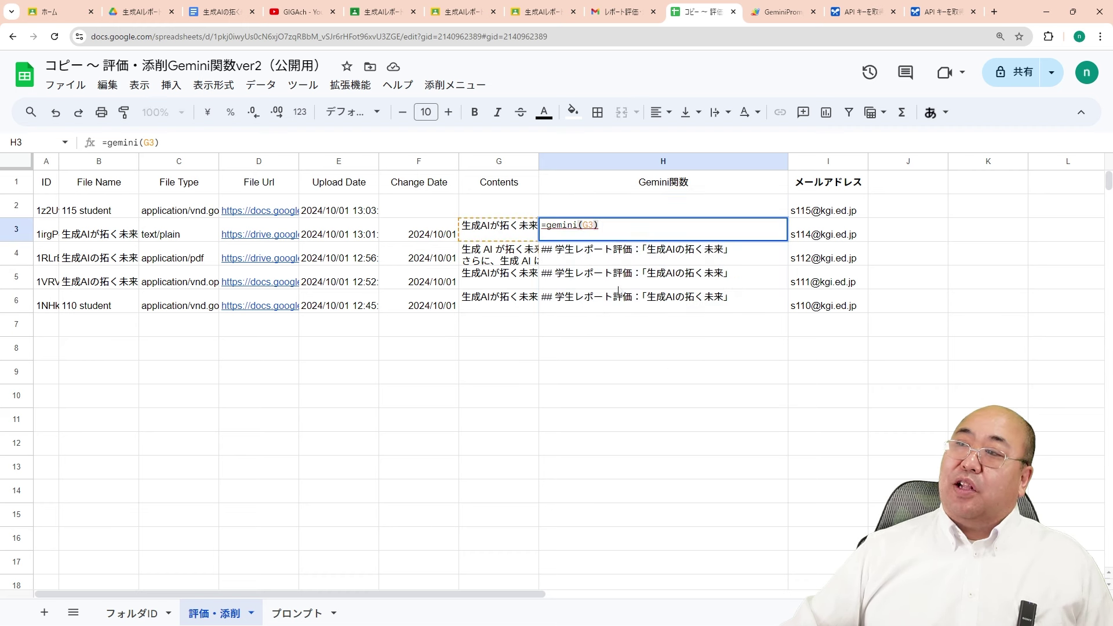
left_click(567, 329)
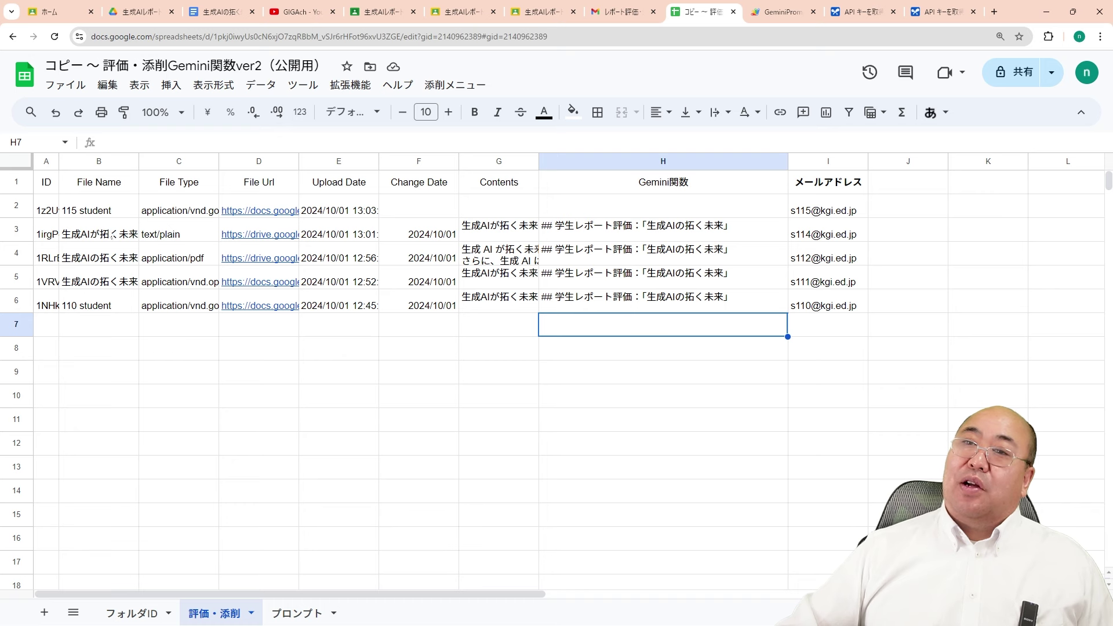
left_click_drag(17, 241, 62, 456)
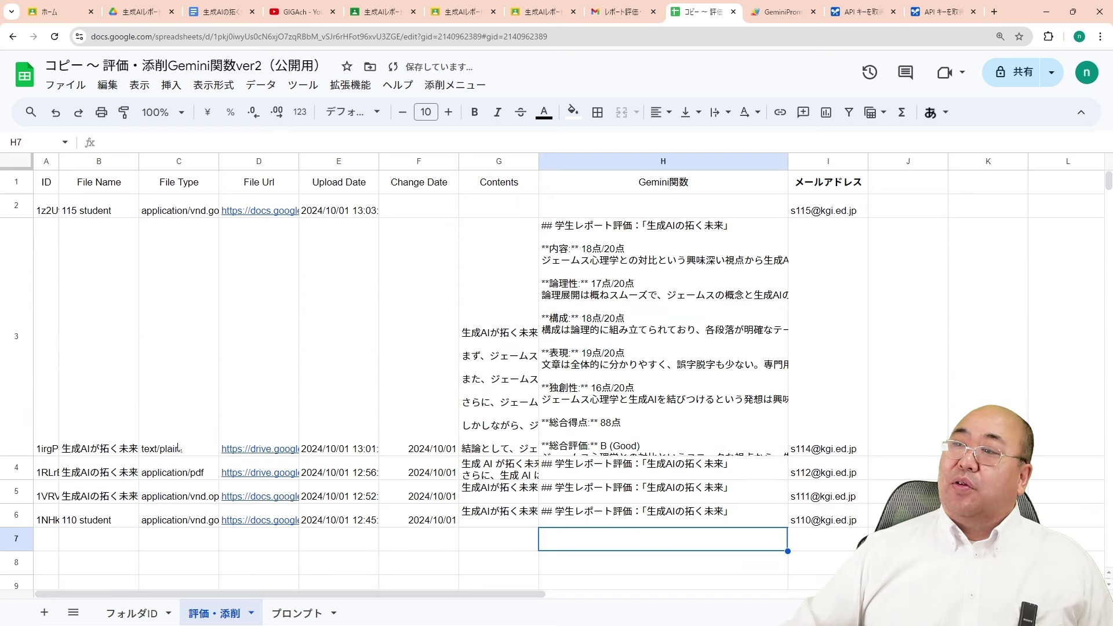
left_click_drag(17, 456, 16, 247)
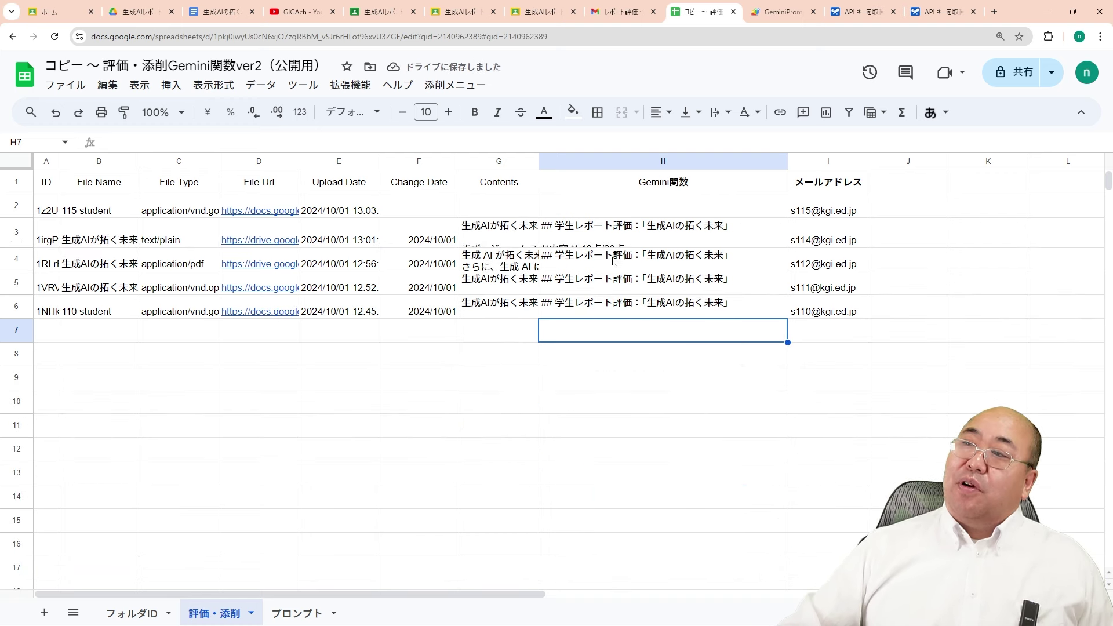
Step: Clear the Gemini evaluation formula from cell H5
left_click(614, 293)
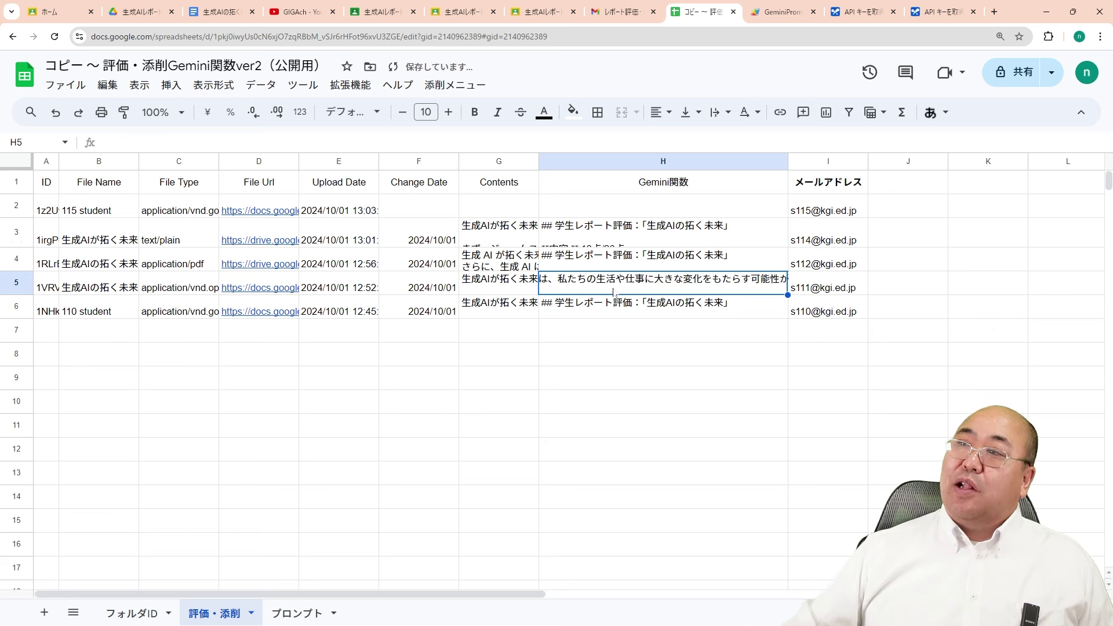
Step: Copy the gemini formula from H6 into H5 to regenerate that report's evaluation
left_click(607, 306)
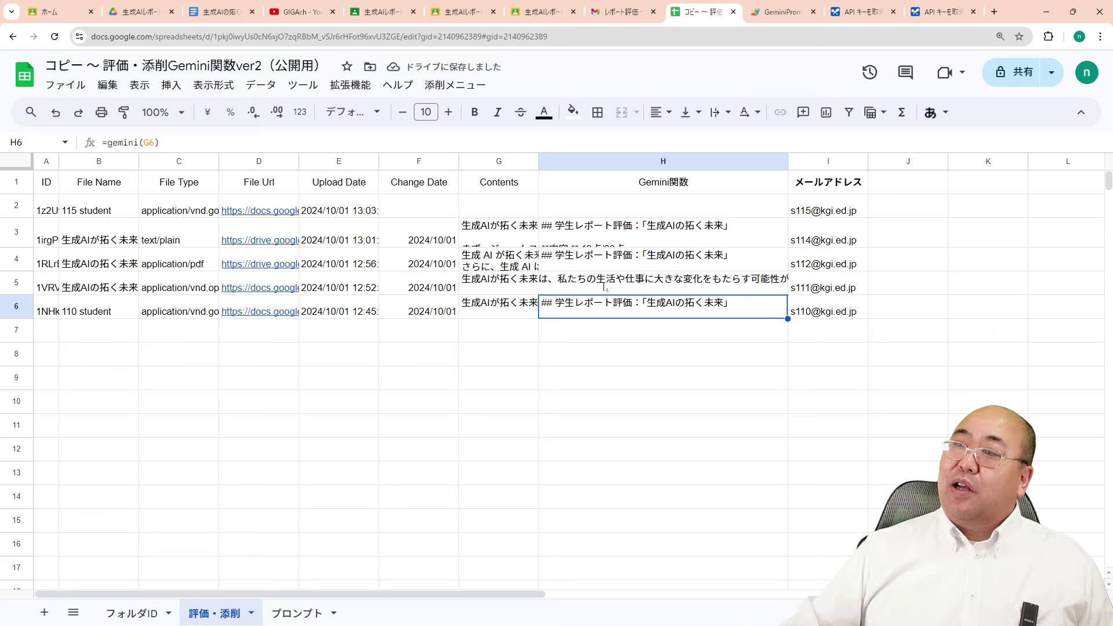
key("ctrl+c")
left_click(647, 293)
key("ctrl+v")
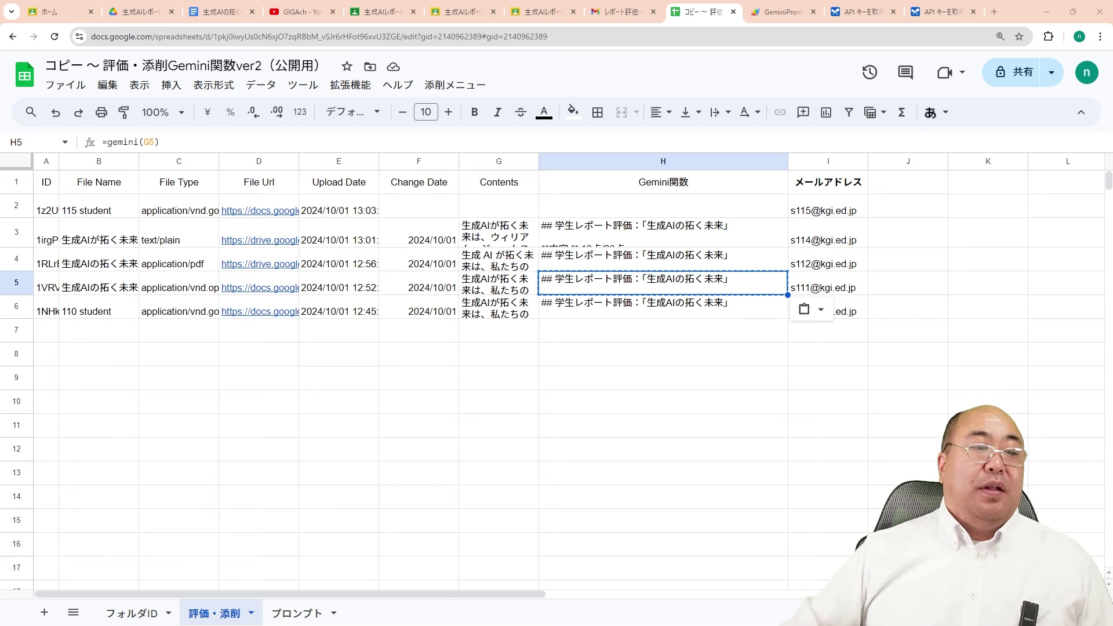
Step: Switch to the untitled Google Docs document and replace all its text with the H5 evaluation, pasted as Markdown
key("alt+Tab")
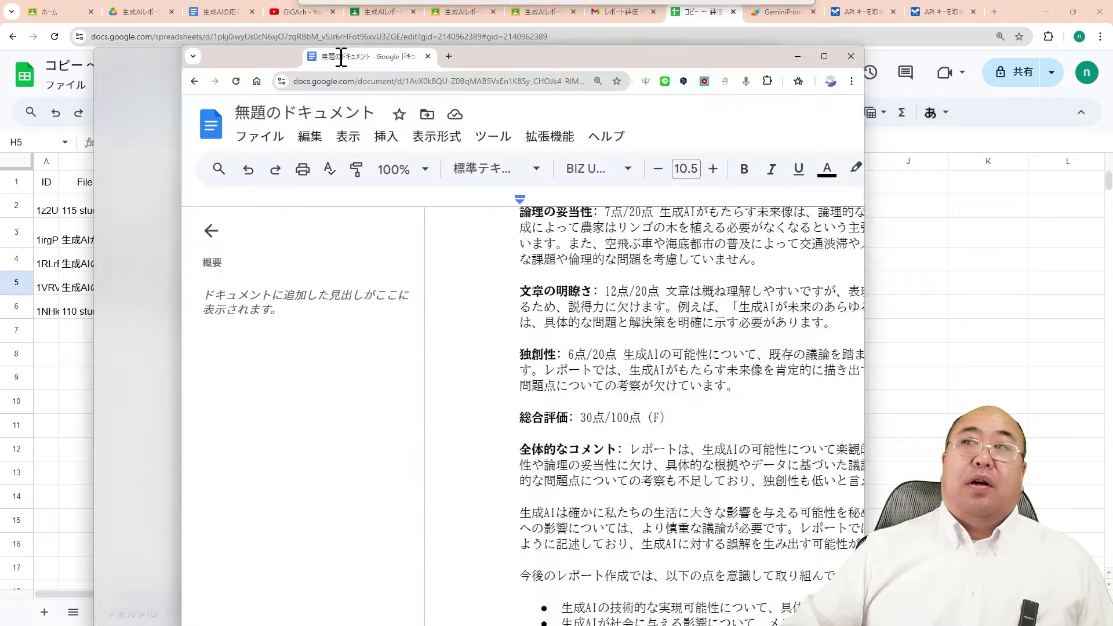
left_click(818, 48)
key("ctrl+a")
key("Delete")
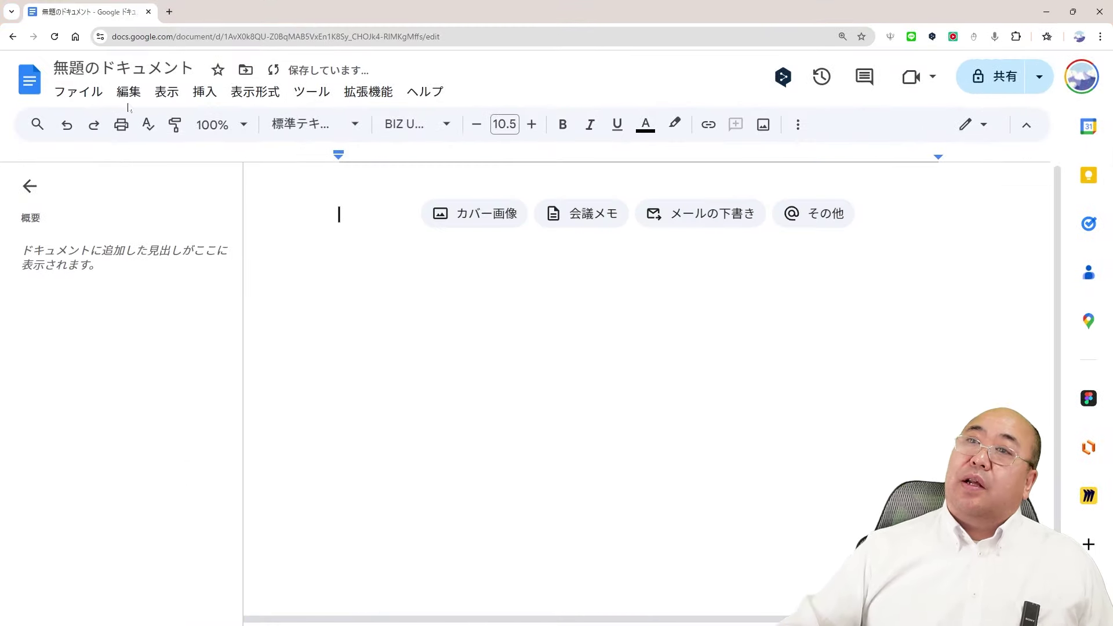
left_click(126, 93)
left_click(198, 304)
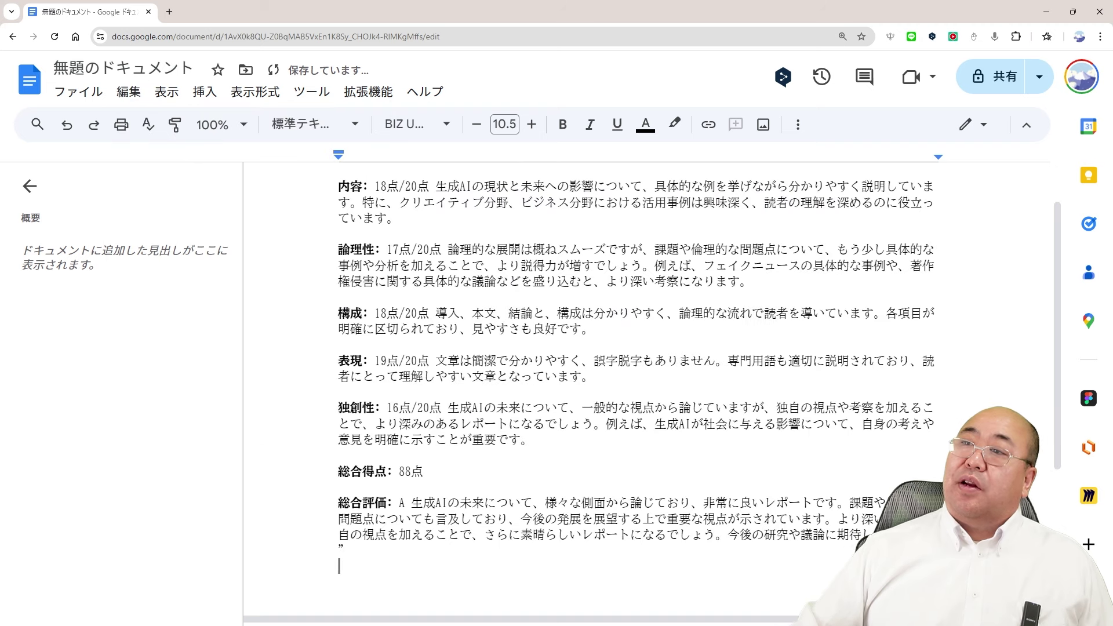
Step: Read through the pasted evaluation's category scores, total score and overall grade, and minimize the document window
scroll(579, 383, "down", 3)
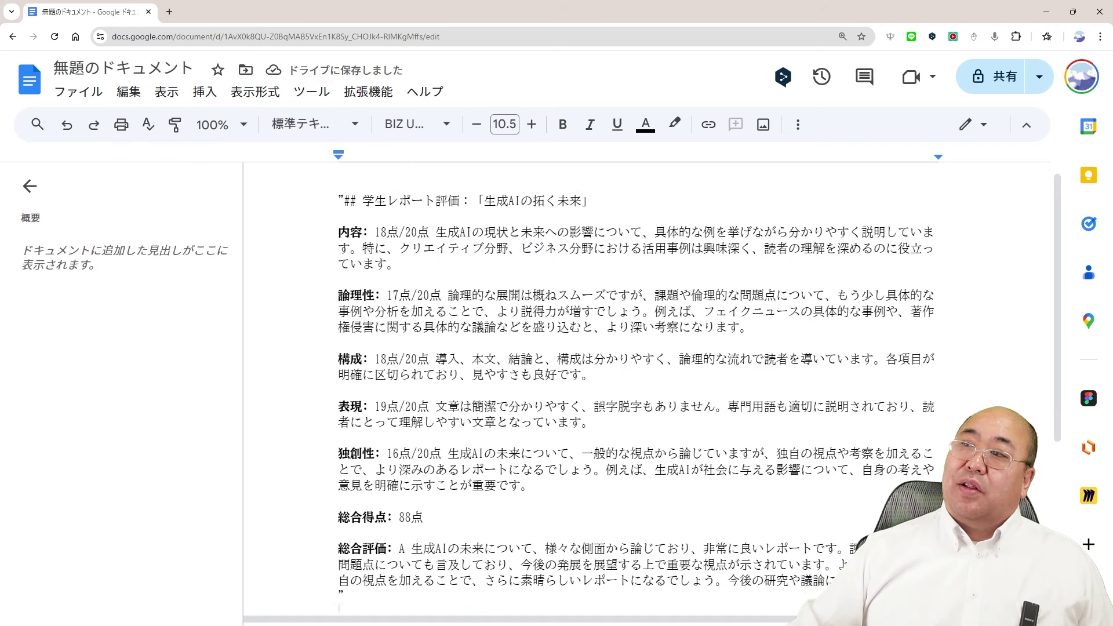
double_click(413, 357)
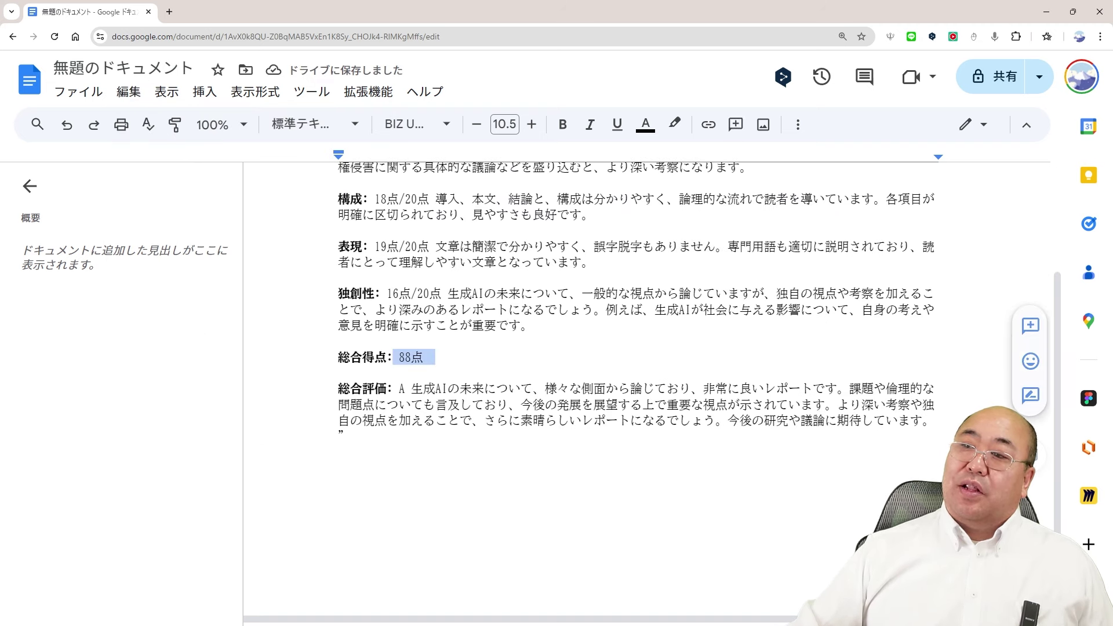
scroll(580, 348, "up", 2)
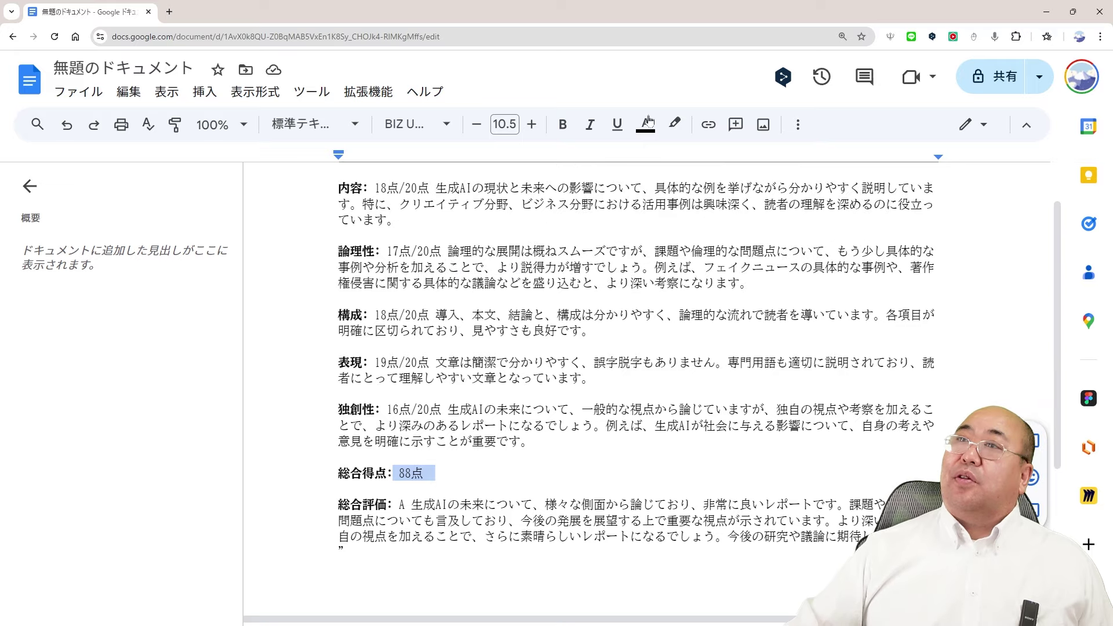
left_click(1044, 11)
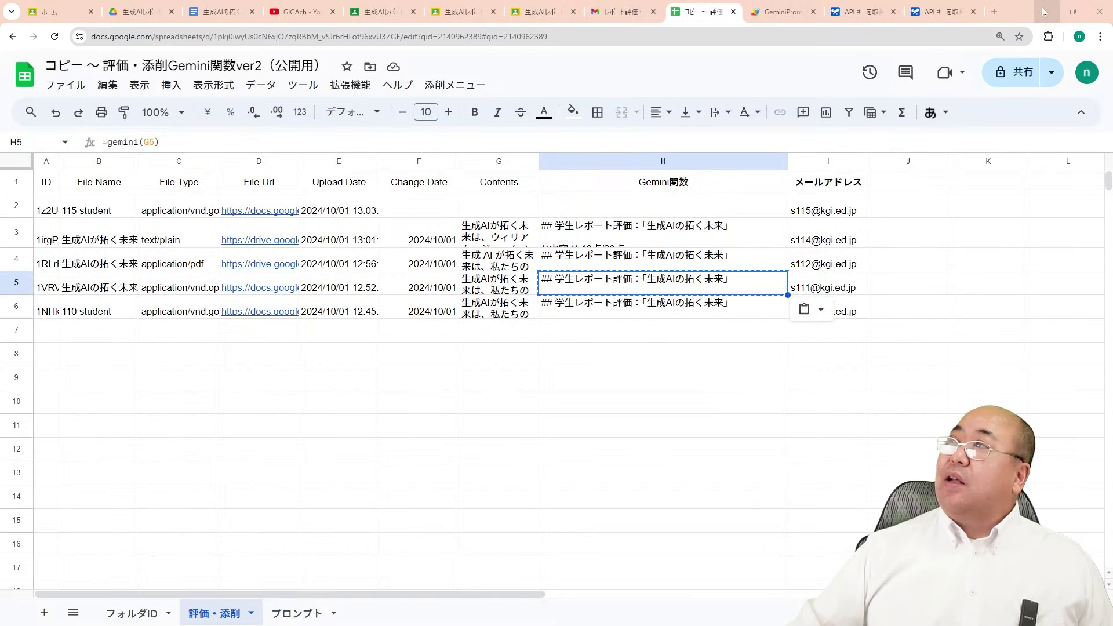
Step: Clear the gemini formula from H2, the row whose Contents cell is empty
left_click(648, 312)
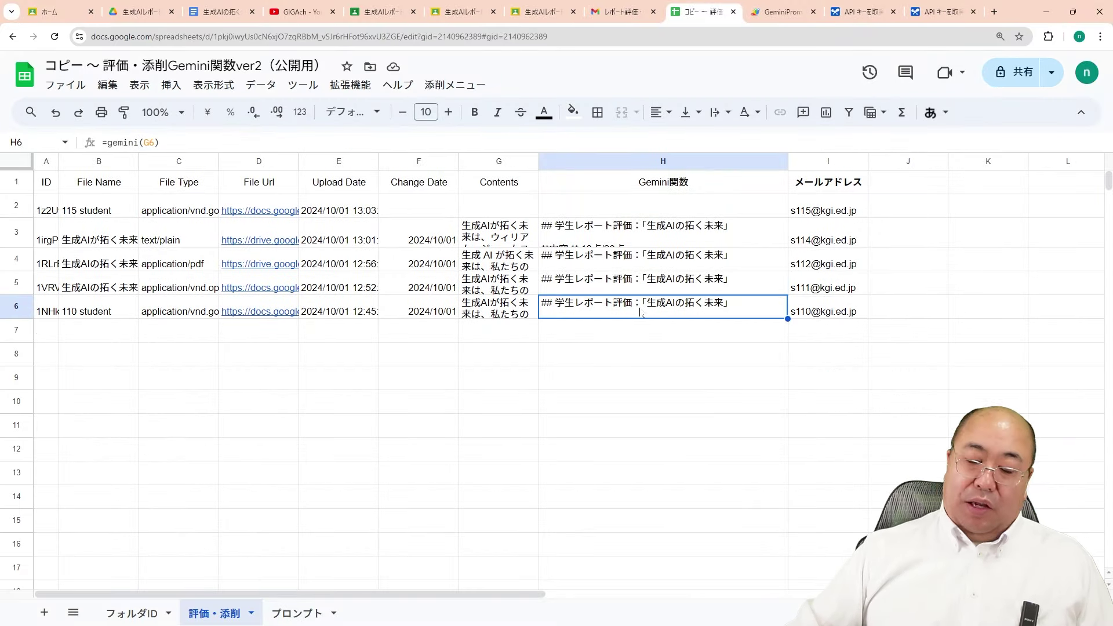
left_click(648, 212)
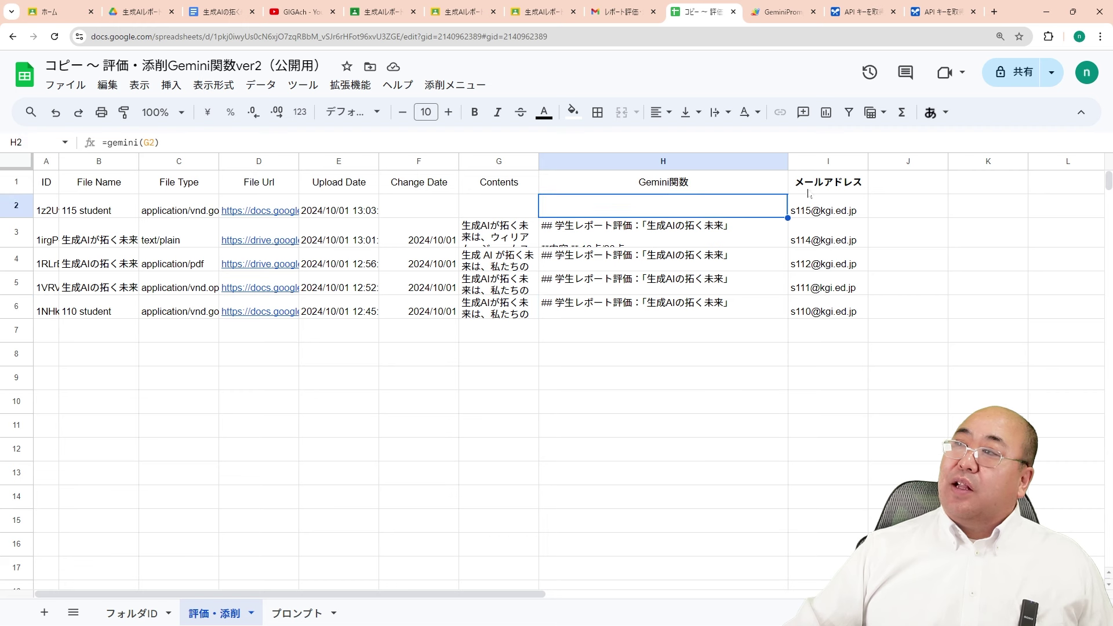
key("Delete")
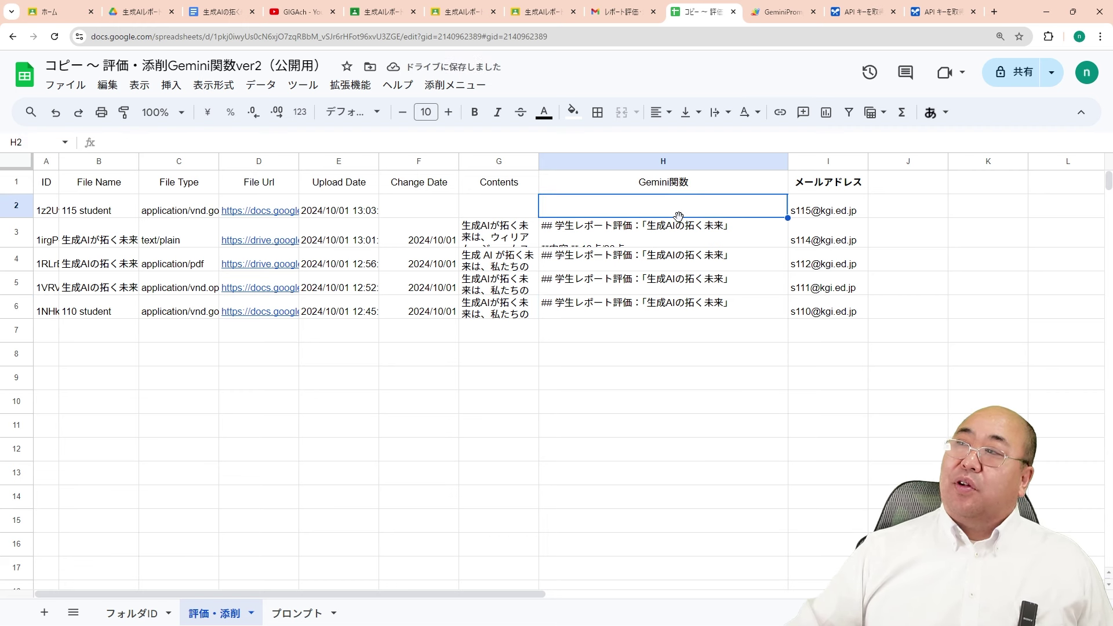
Step: Email the evaluation results to the addresses in the メールアドレス column with the 評価・添削結果をメール送信 command
left_click(826, 215)
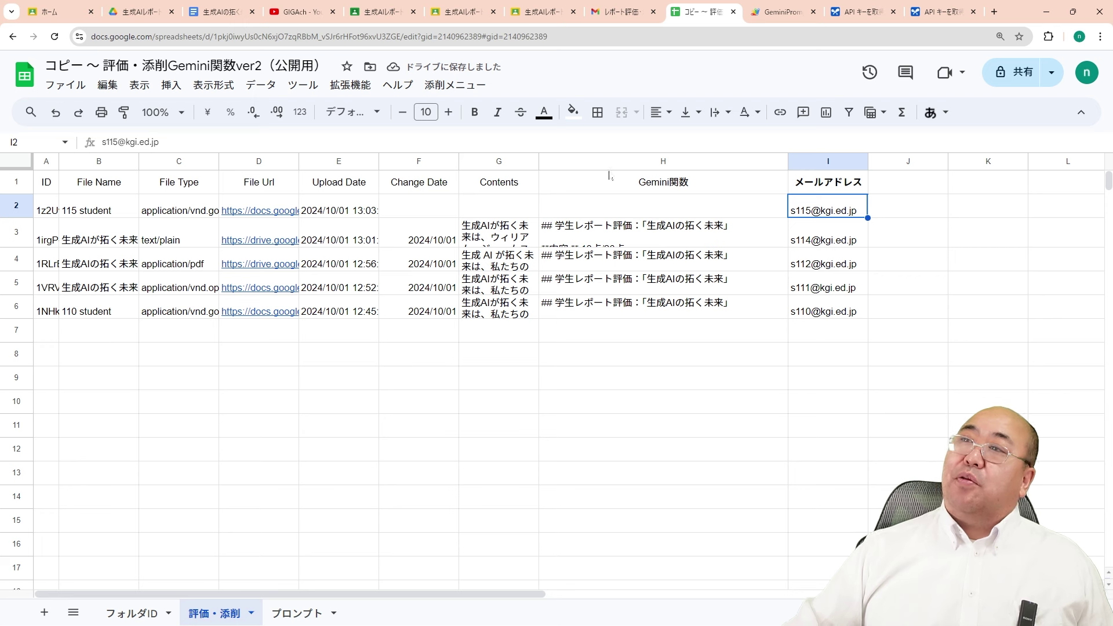
left_click(450, 87)
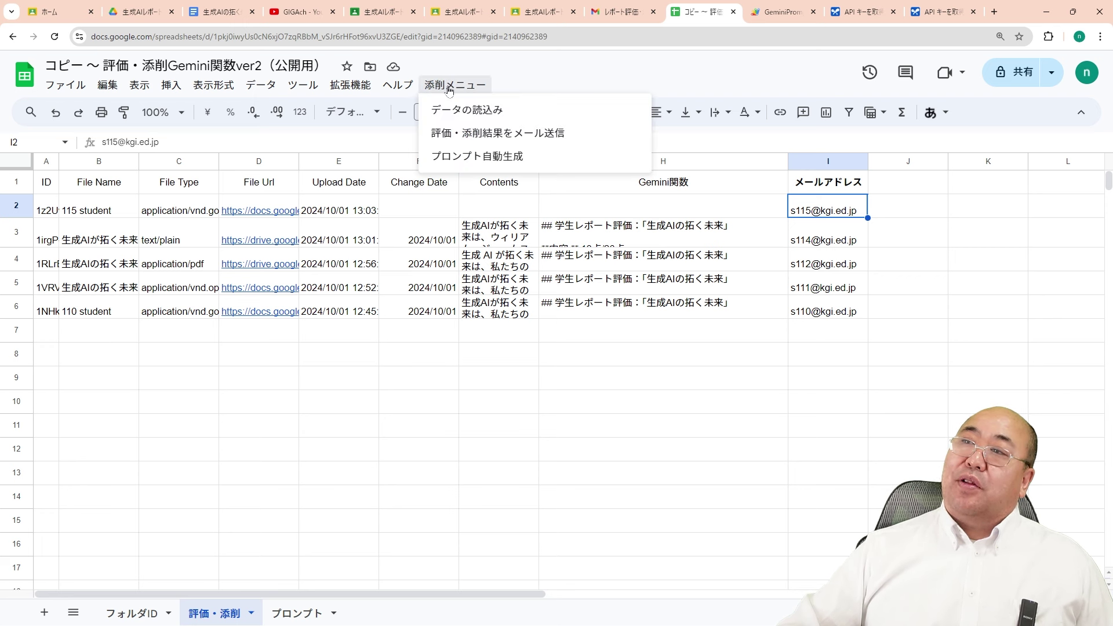
left_click(495, 134)
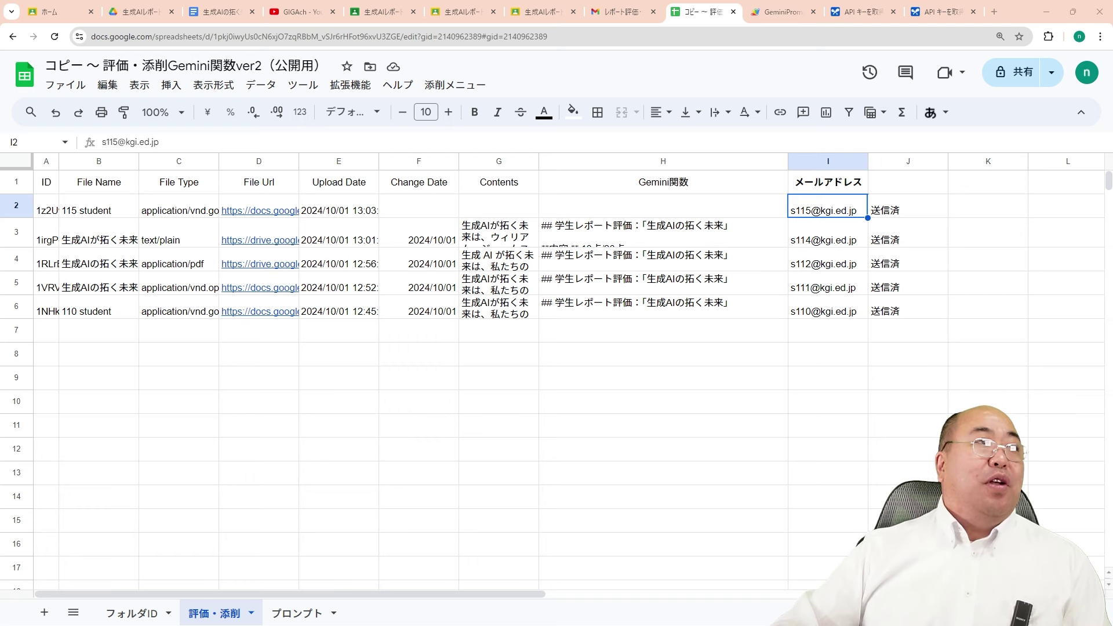
Step: Switch to student 110's Gmail inbox, open the レポート評価・添削結果 message and read the whole evaluation
key("alt+Tab")
left_click_drag(149, 15, 499, 26)
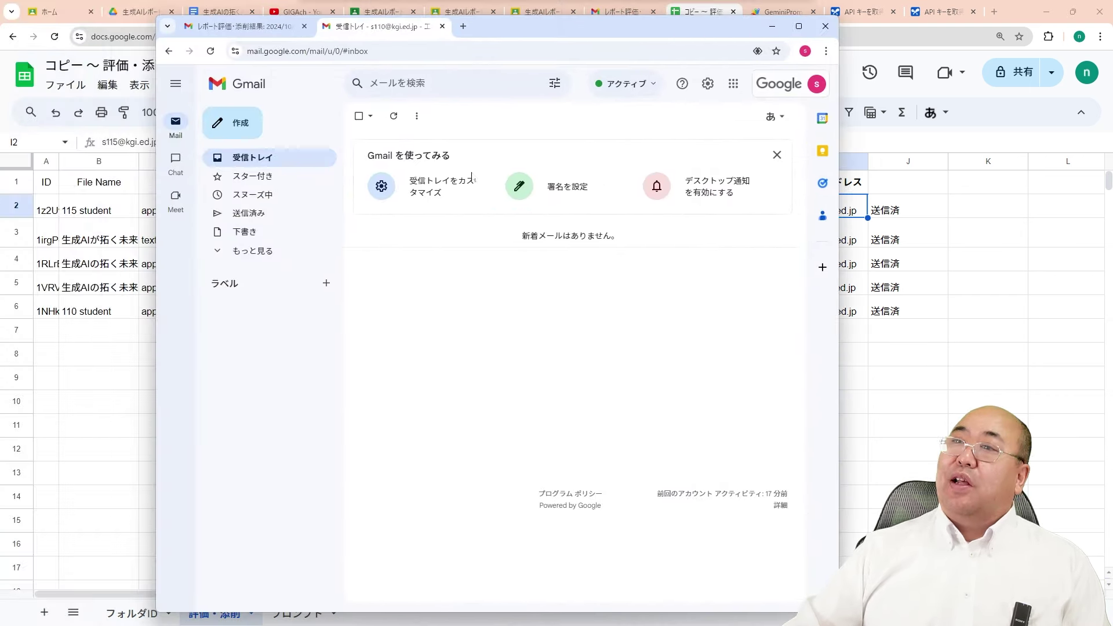
left_click(264, 161)
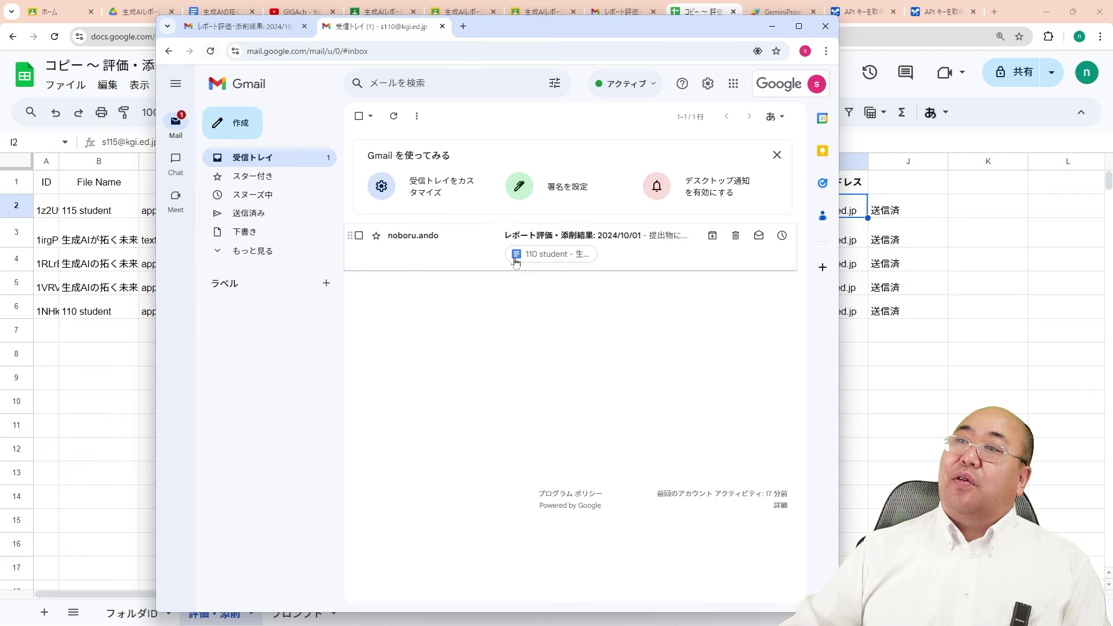
left_click(569, 237)
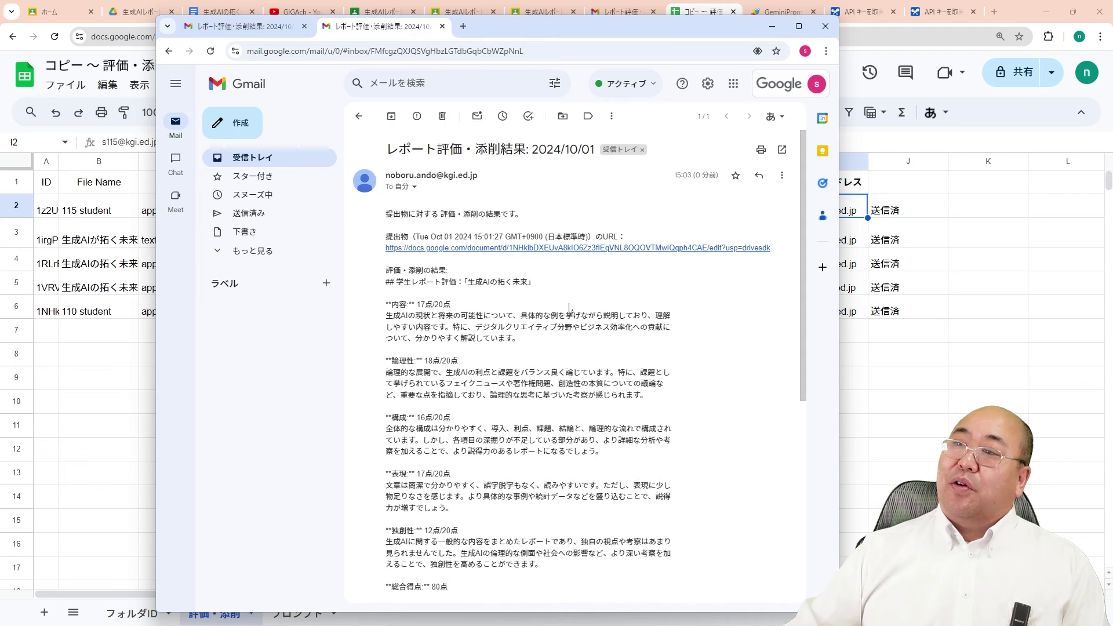
scroll(569, 287, "down", 4)
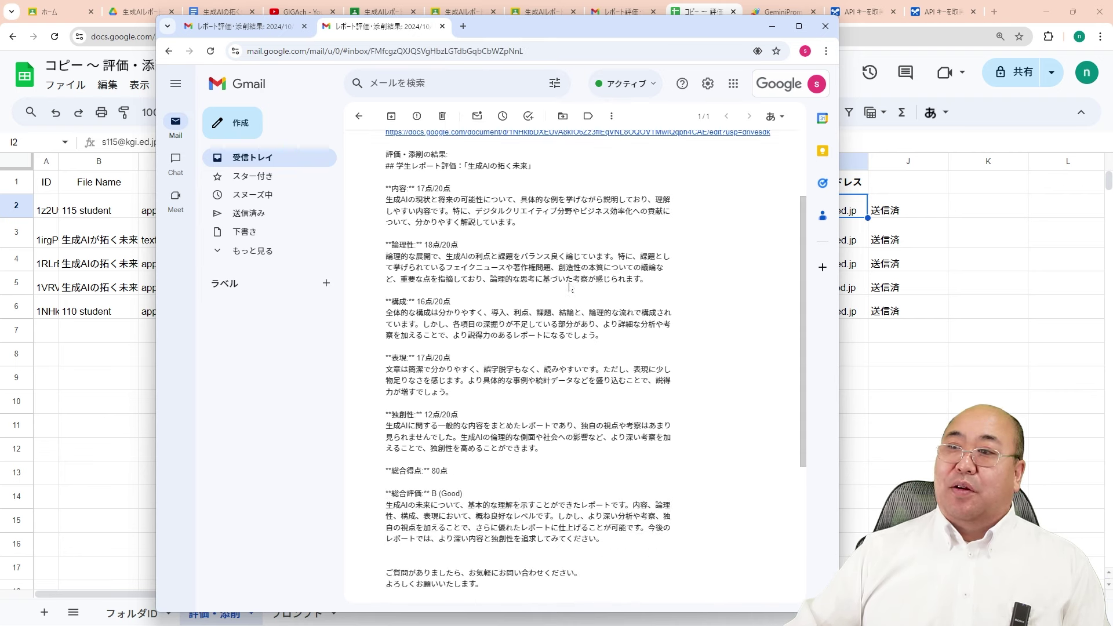
scroll(569, 287, "up", 3)
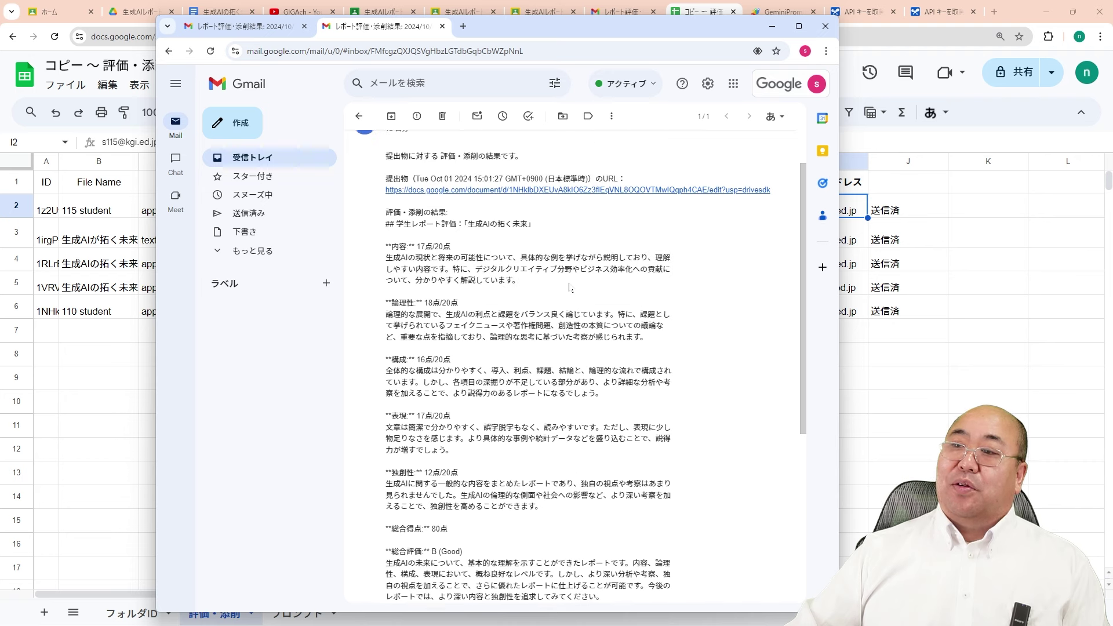
scroll(569, 287, "down", 2)
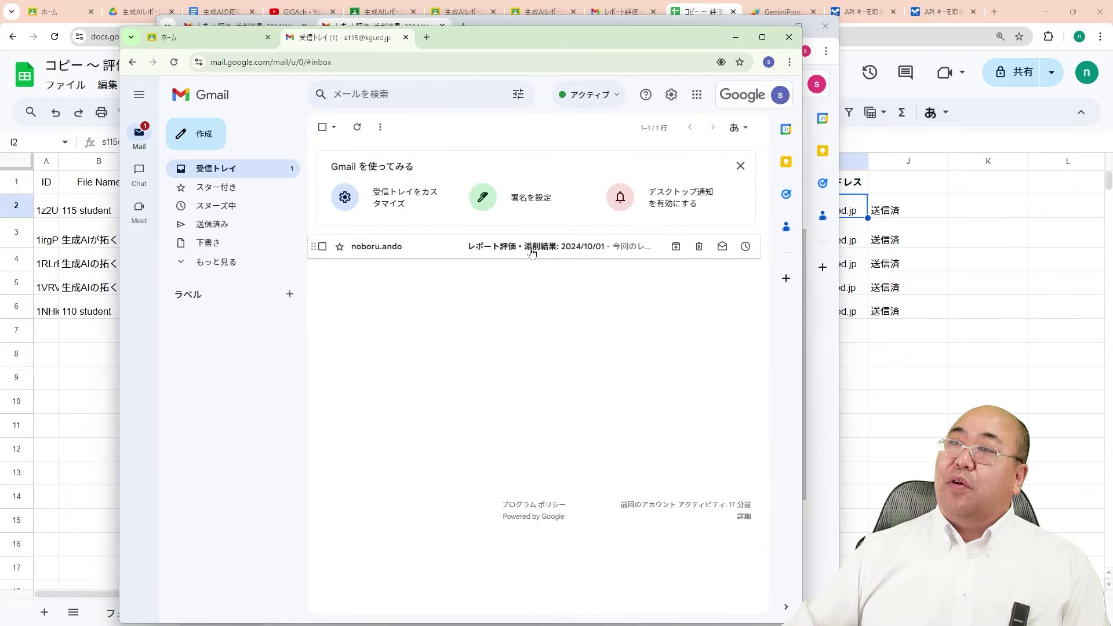
Step: Read the レポート評価・添削結果 message in student 115's Gmail inbox and return to the grading spreadsheet
left_click(527, 253)
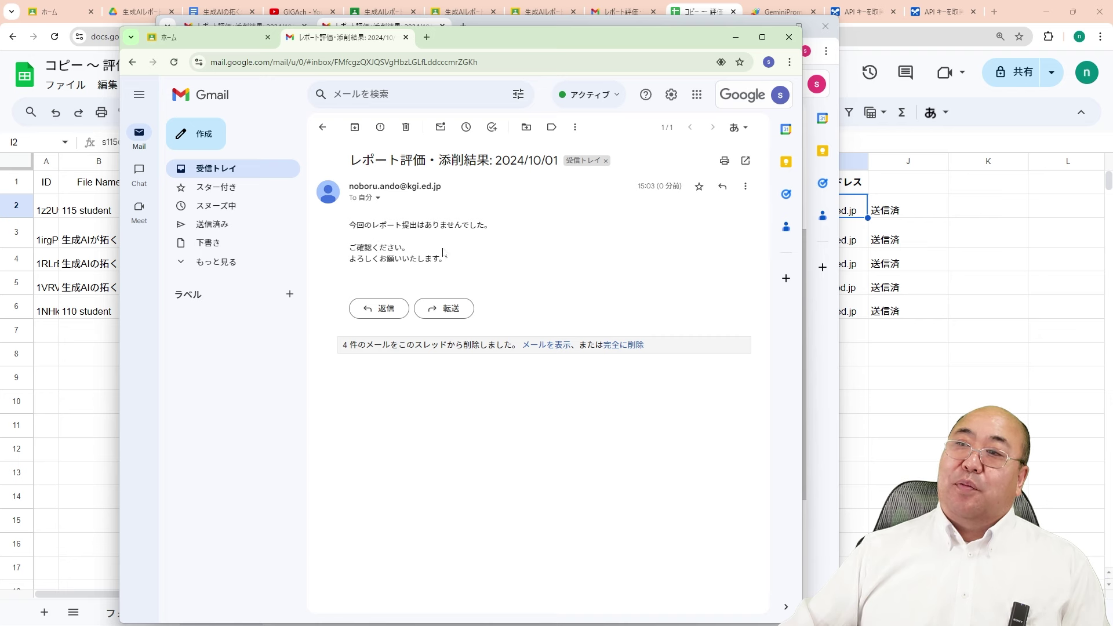
left_click(957, 286)
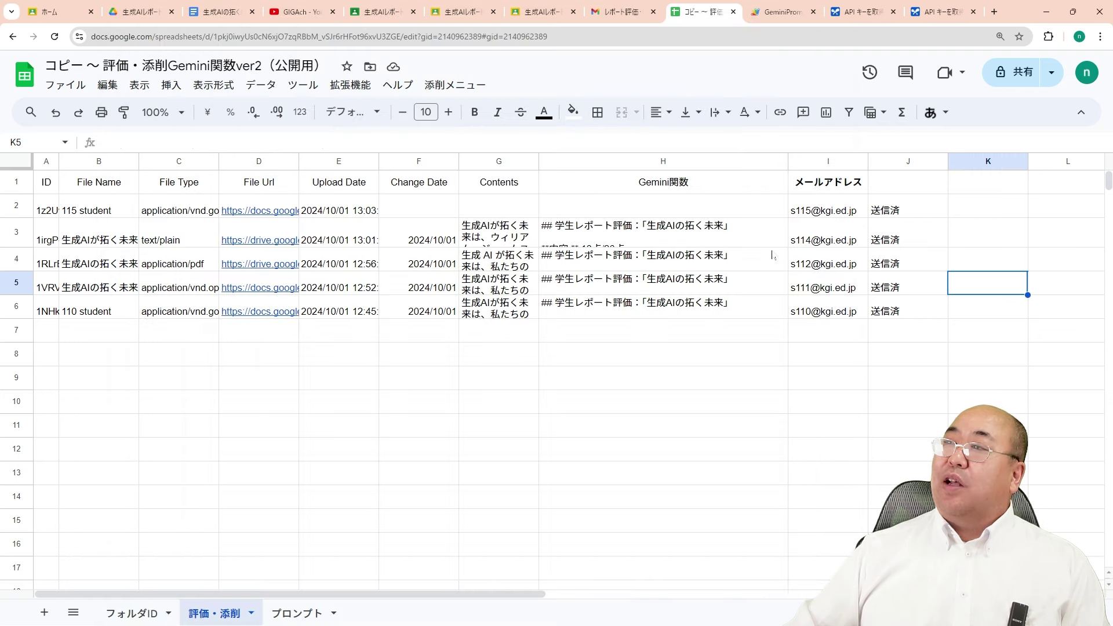
Step: Review the grading instructions and generated prompt on the プロンプト sheet, and return to the 評価・添削 sheet
left_click(662, 214)
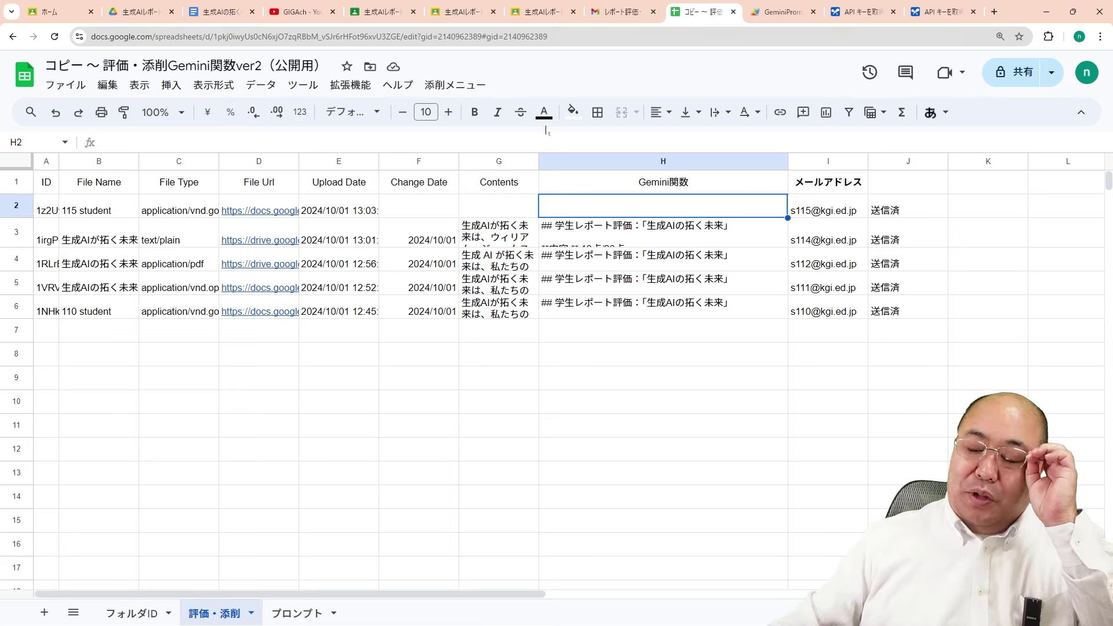
left_click(311, 616)
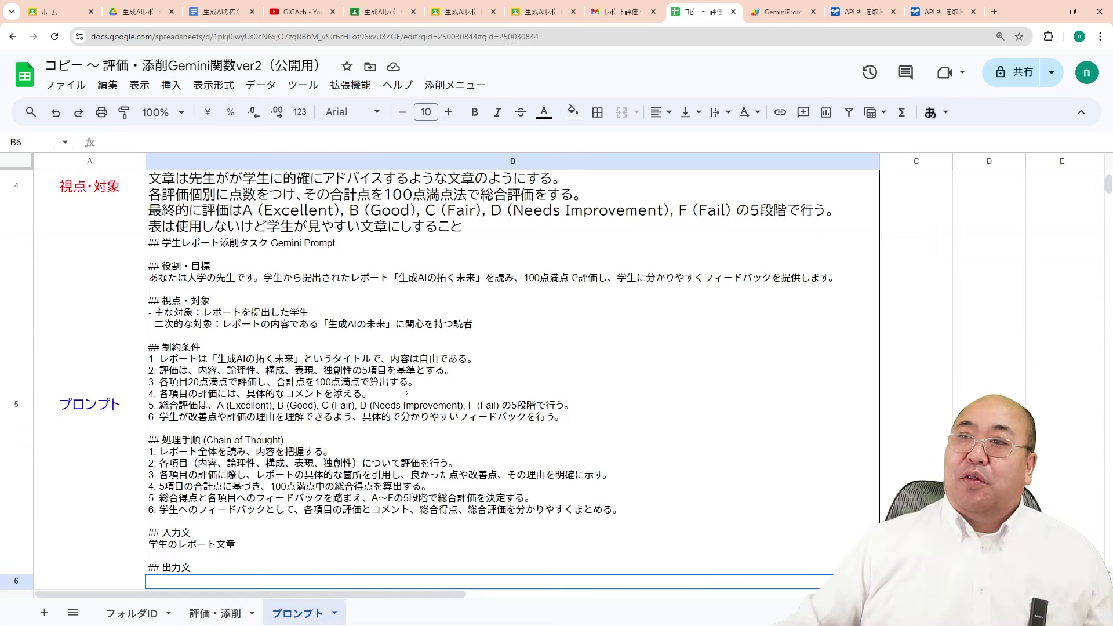
scroll(404, 389, "up", 3)
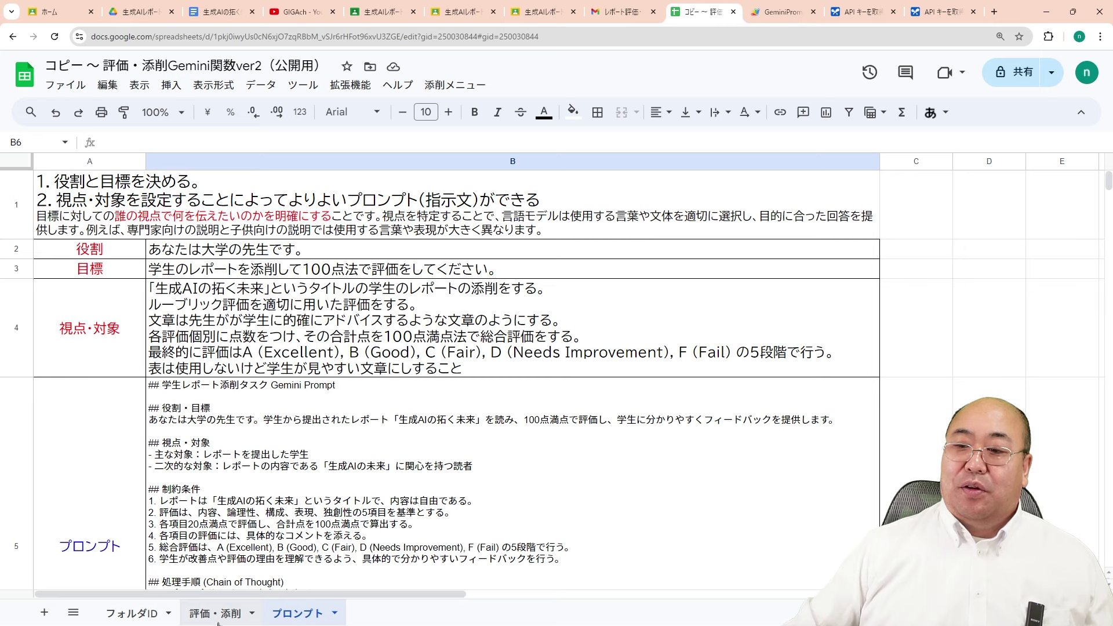
left_click(218, 619)
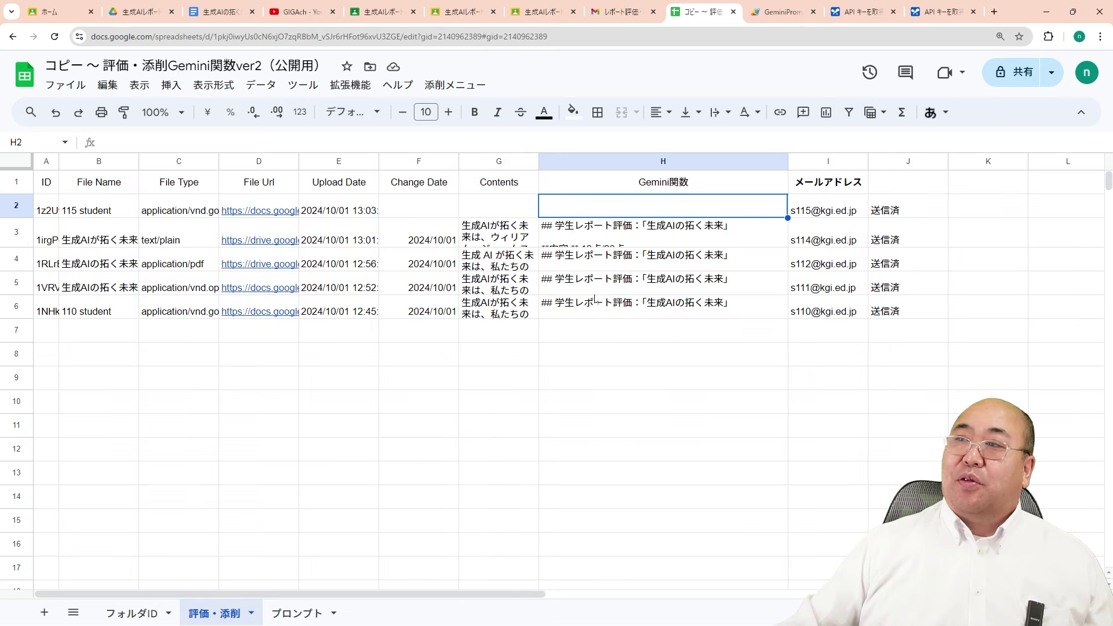